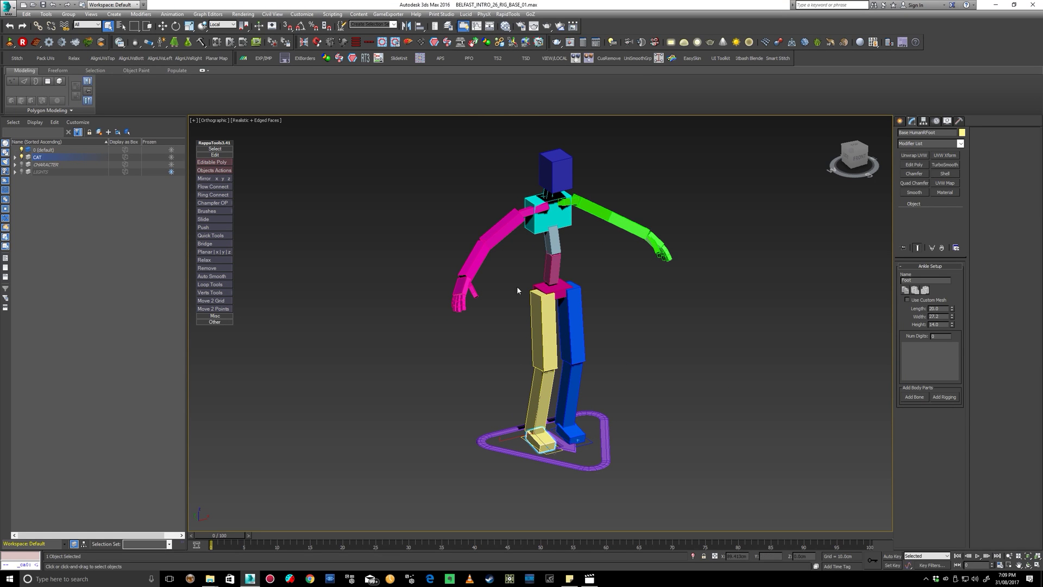
{"action": "middle_click_drag", "start_coordinate": [672, 352], "coordinate": [667, 345]}
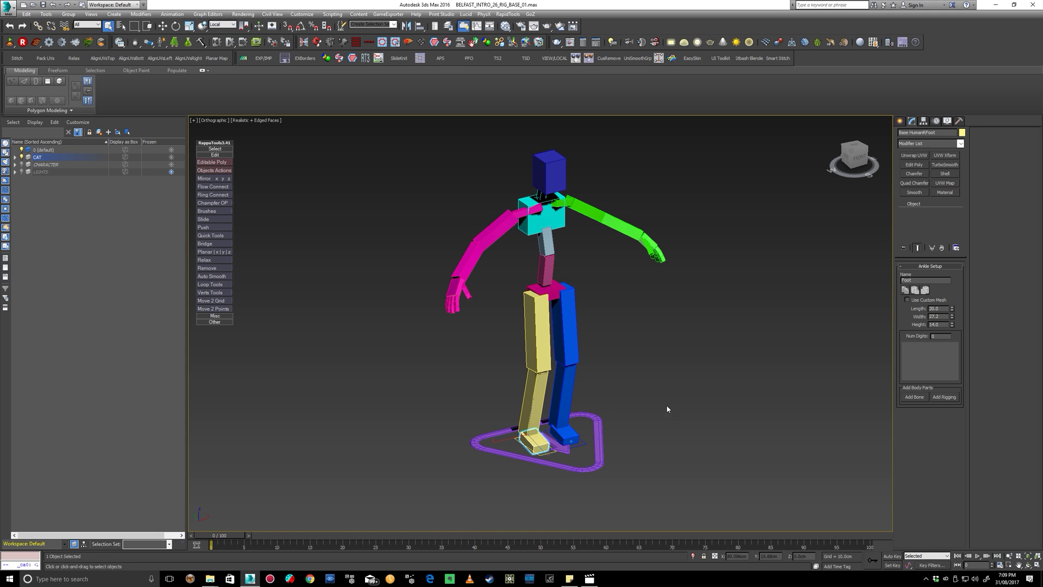
{"action": "middle_click_drag", "start_coordinate": [668, 409], "coordinate": [651, 408]}
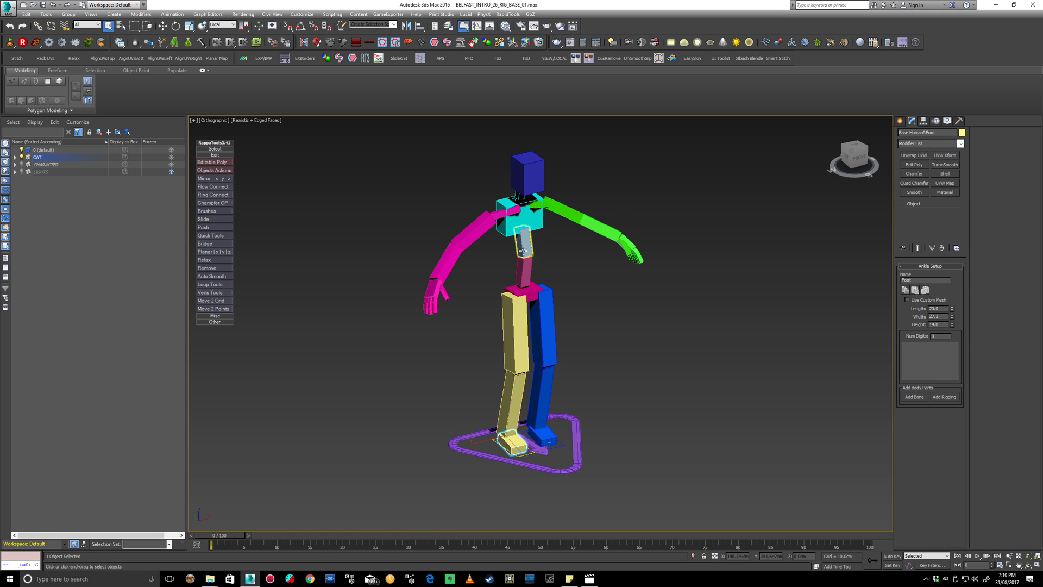
{"action": "left_click", "coordinate": [542, 294]}
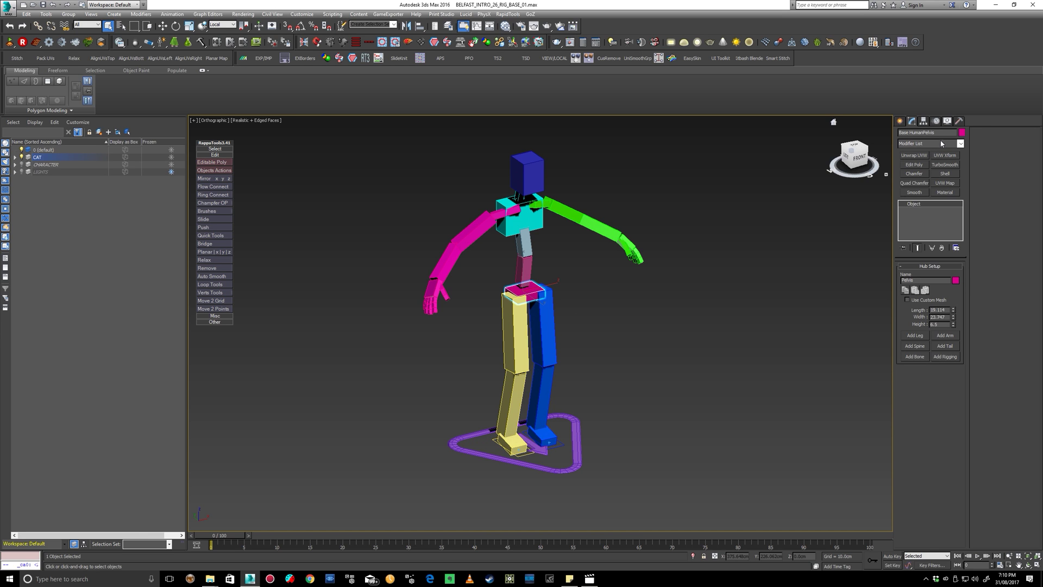
{"action": "middle_click_drag", "start_coordinate": [576, 346], "coordinate": [592, 340]}
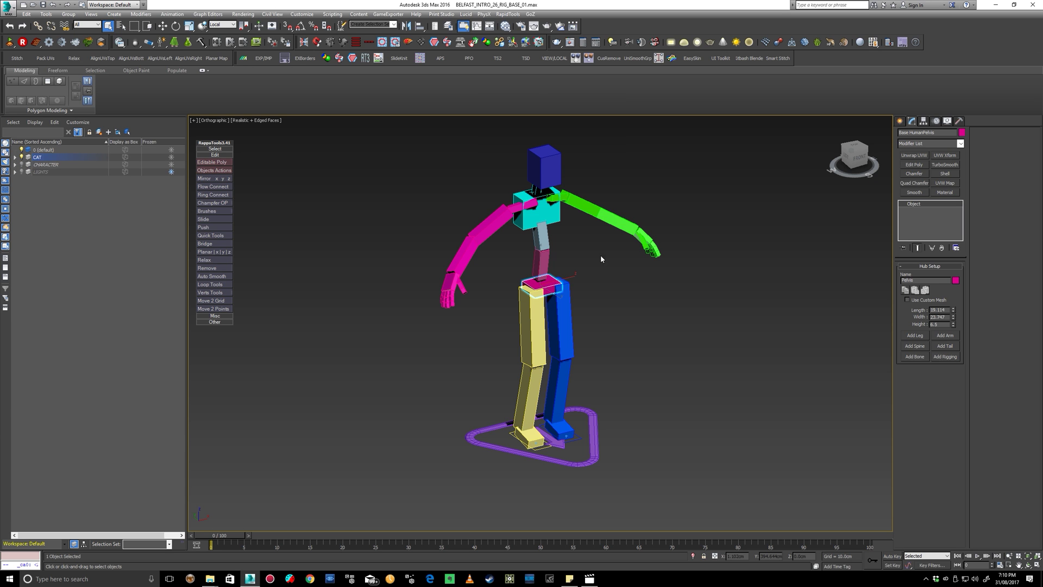
Show the CHARACTER layer to view the mesh over the CAT rig, and hide the layer again
{"action": "left_click", "coordinate": [22, 164]}
{"action": "middle_click_drag", "start_coordinate": [509, 281], "coordinate": [462, 281], "text": "alt"}
{"action": "scroll", "coordinate": [519, 223], "scroll_direction": "up", "scroll_amount": 3}
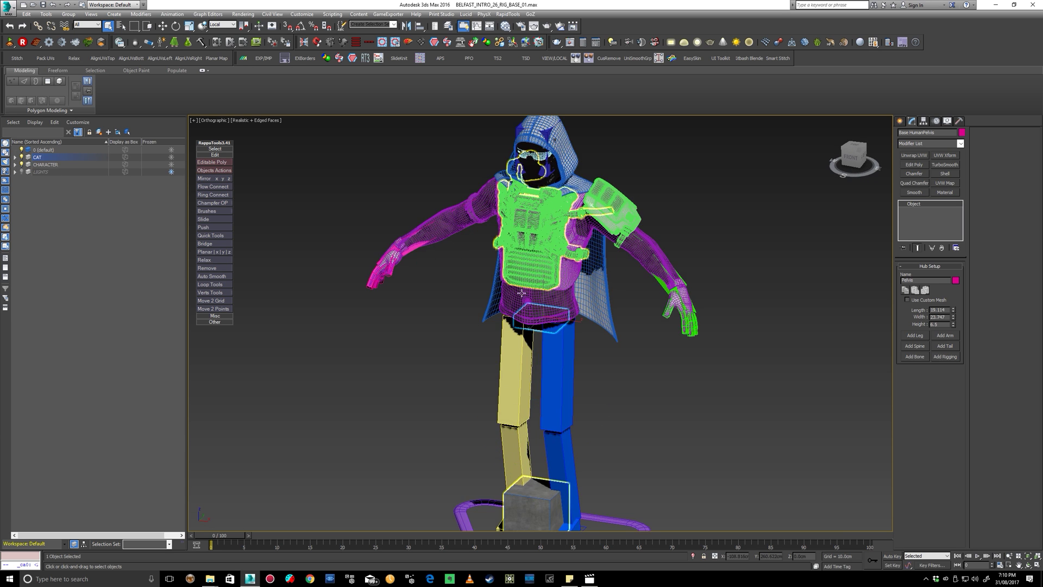
{"action": "middle_click_drag", "start_coordinate": [518, 233], "coordinate": [547, 326], "text": "alt"}
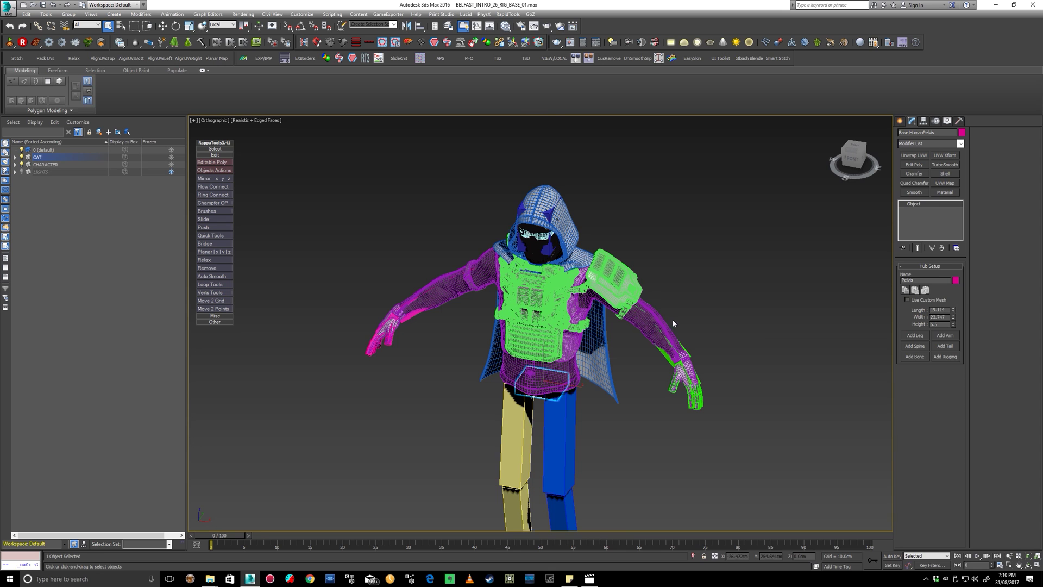
{"action": "middle_click_drag", "start_coordinate": [674, 324], "coordinate": [616, 367], "text": "alt"}
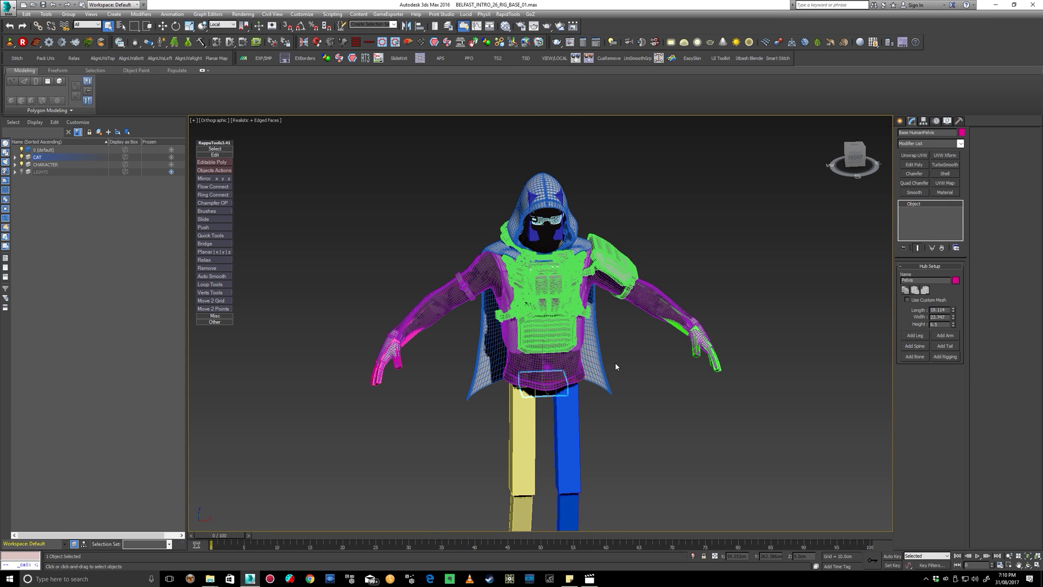
{"action": "left_click", "coordinate": [22, 165]}
Add a single toe digit to the rig's left (blue) foot by setting its number of digits to 1
{"action": "middle_click_drag", "start_coordinate": [443, 287], "coordinate": [516, 318], "text": "alt"}
{"action": "scroll", "coordinate": [524, 304], "scroll_direction": "up", "scroll_amount": 1}
{"action": "scroll", "coordinate": [543, 322], "scroll_direction": "down", "scroll_amount": 2}
{"action": "middle_click_drag", "start_coordinate": [570, 349], "coordinate": [568, 298]}
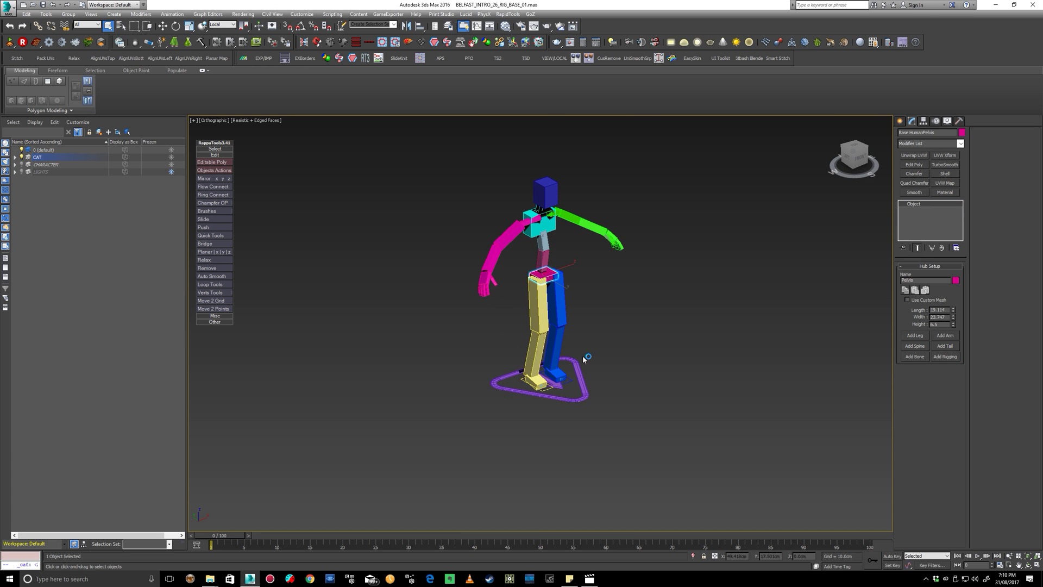
{"action": "scroll", "coordinate": [584, 357], "scroll_direction": "up", "scroll_amount": 1}
{"action": "scroll", "coordinate": [556, 405], "scroll_direction": "up", "scroll_amount": 5}
{"action": "left_click", "coordinate": [549, 356]}
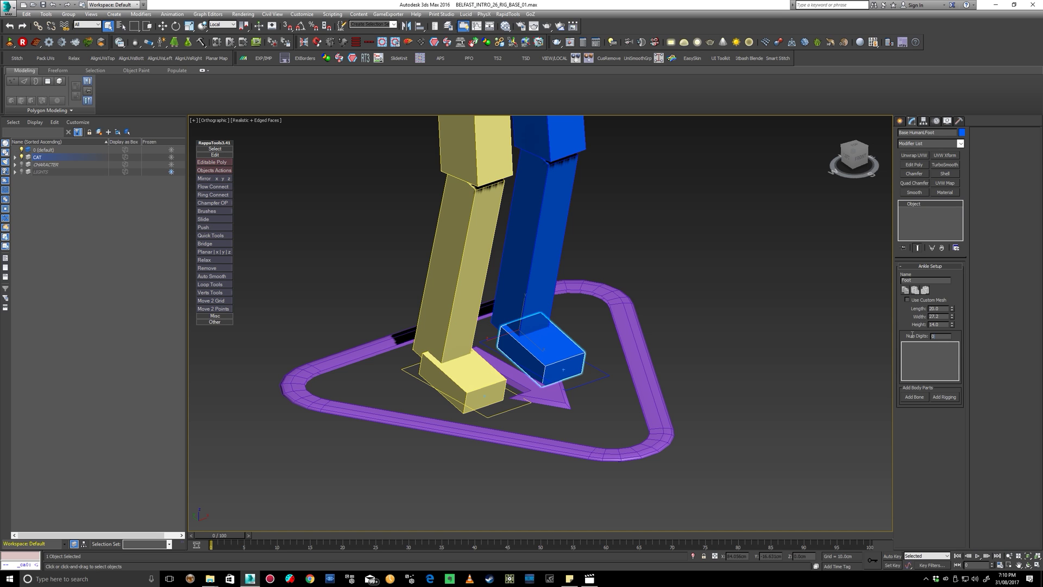
{"action": "key", "text": "Return"}
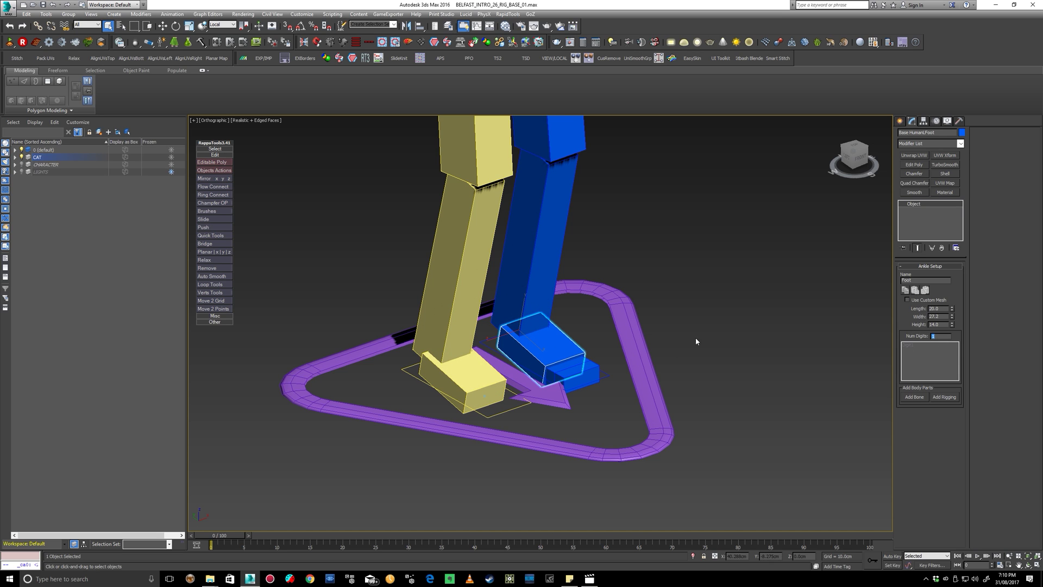
Compare the digit setup and naming of the left foot's new toe with those of a left hand finger
{"action": "left_click", "coordinate": [576, 375]}
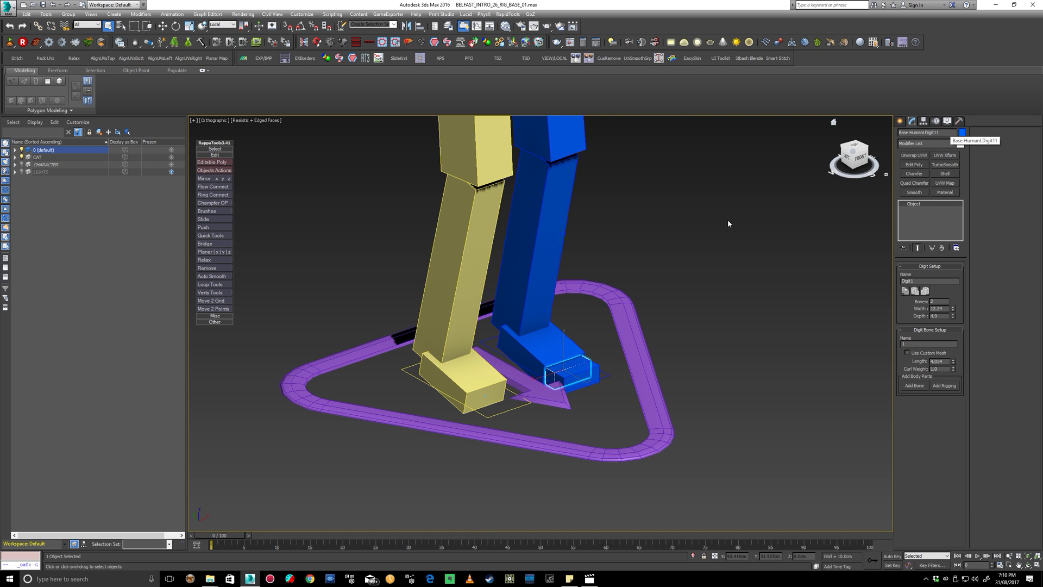
{"action": "scroll", "coordinate": [656, 199], "scroll_direction": "down", "scroll_amount": 4}
{"action": "middle_click_drag", "start_coordinate": [656, 196], "coordinate": [632, 390]}
{"action": "scroll", "coordinate": [665, 216], "scroll_direction": "up", "scroll_amount": 2}
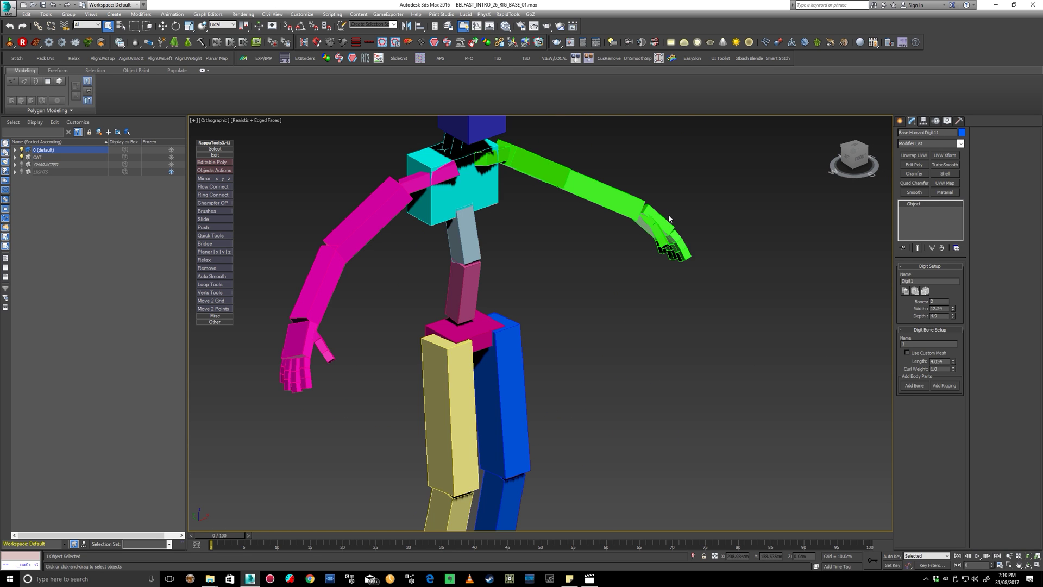
{"action": "left_click", "coordinate": [664, 239]}
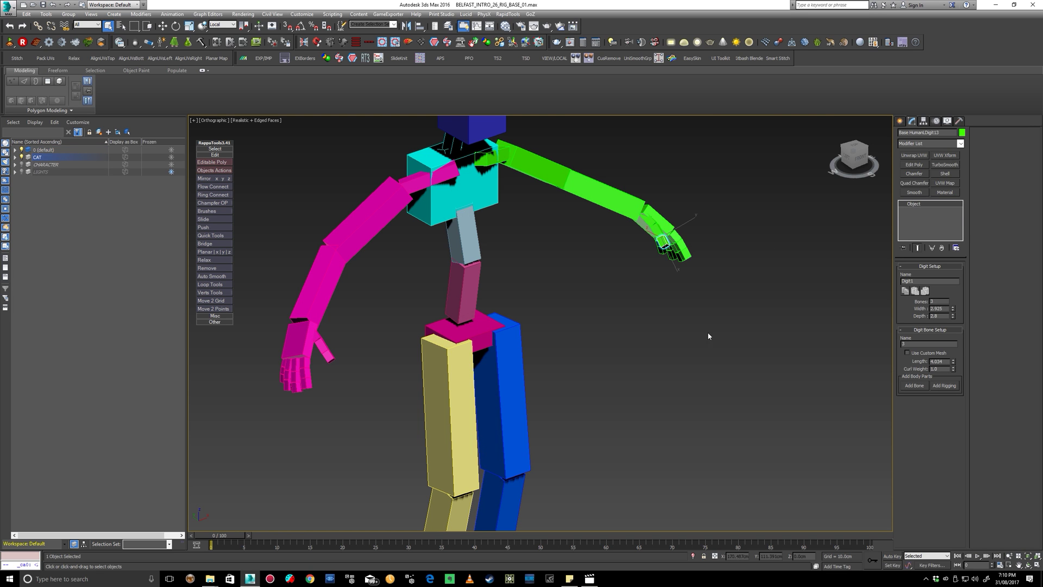
{"action": "scroll", "coordinate": [589, 244], "scroll_direction": "down", "scroll_amount": 3}
{"action": "scroll", "coordinate": [568, 413], "scroll_direction": "up", "scroll_amount": 5}
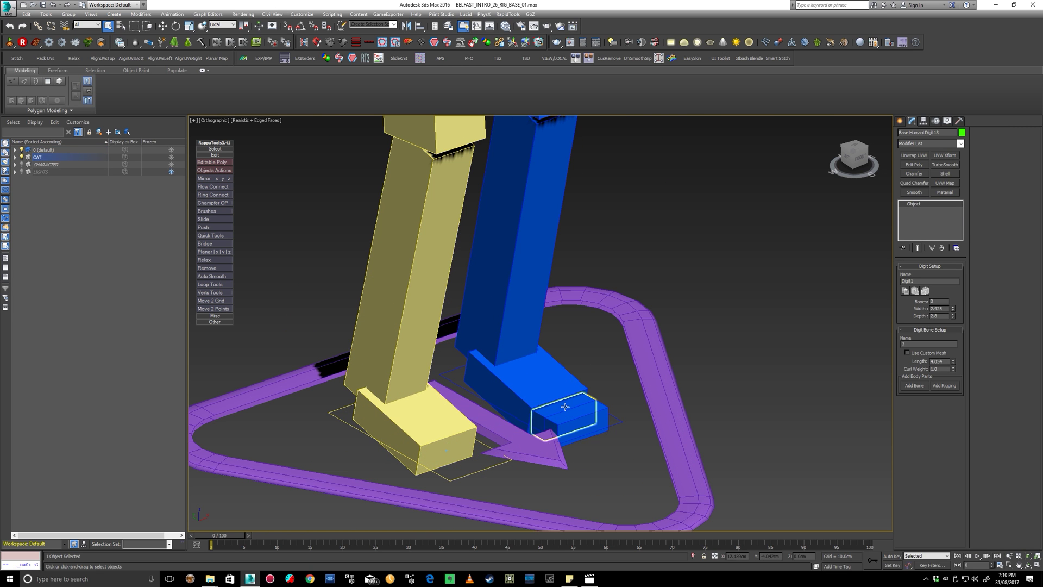
Rename the left foot's digit as Toe and select its second bone to check the name
{"action": "left_click", "coordinate": [571, 404]}
{"action": "middle_click_drag", "start_coordinate": [476, 454], "coordinate": [509, 395]}
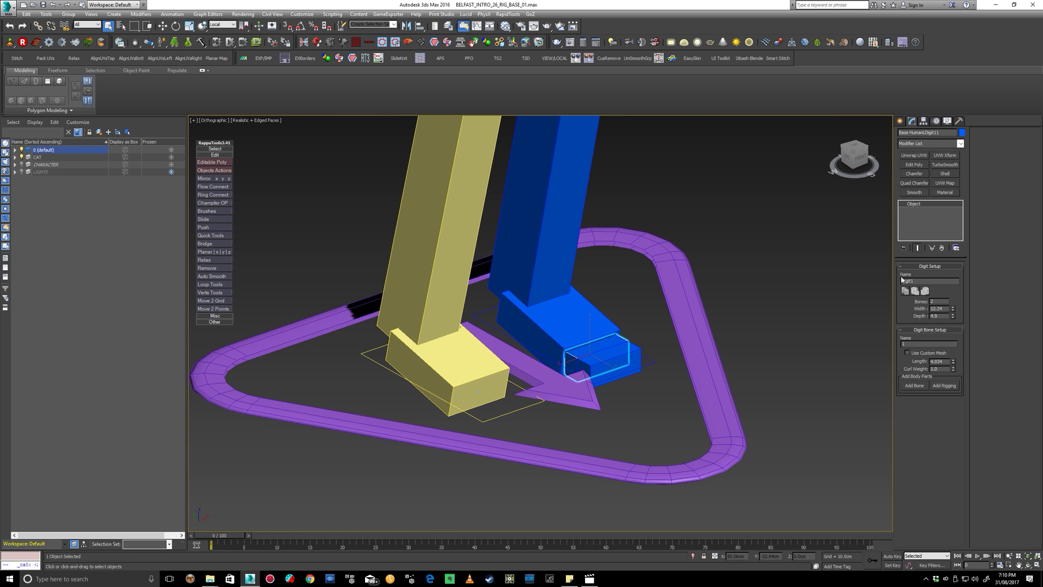
{"action": "double_click", "coordinate": [919, 281]}
{"action": "type", "text": "Toe"}
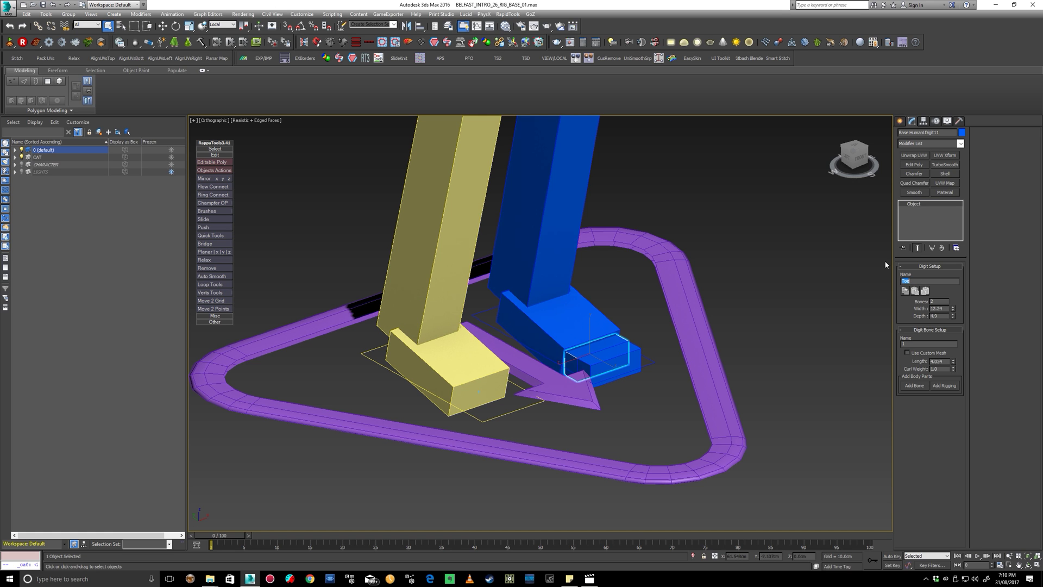
{"action": "left_click", "coordinate": [628, 364]}
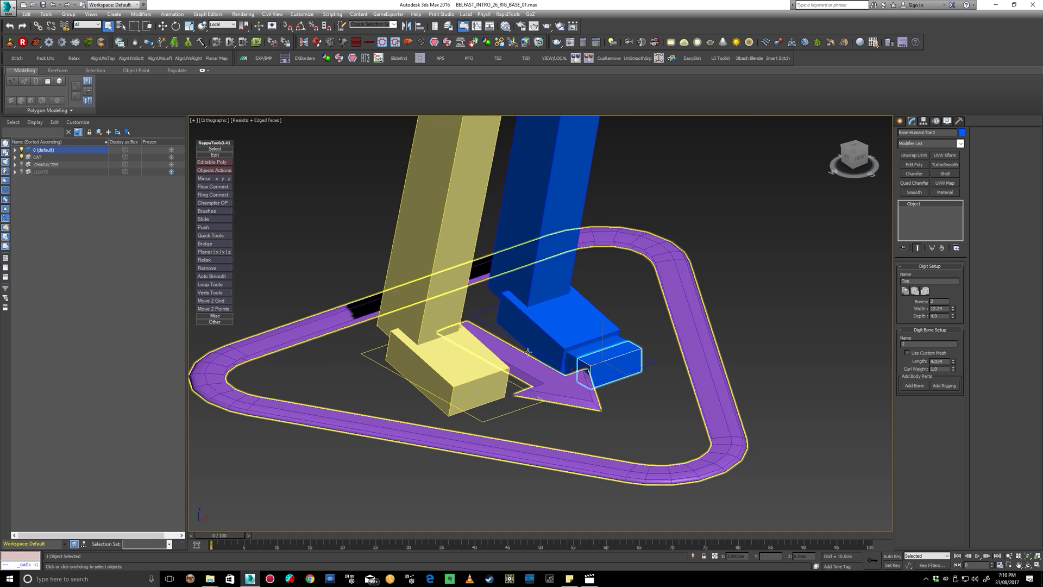
Set the number of digits on the right (yellow) foot to 1
{"action": "middle_click_drag", "start_coordinate": [527, 352], "coordinate": [477, 375], "text": "alt"}
{"action": "left_click", "coordinate": [477, 375]}
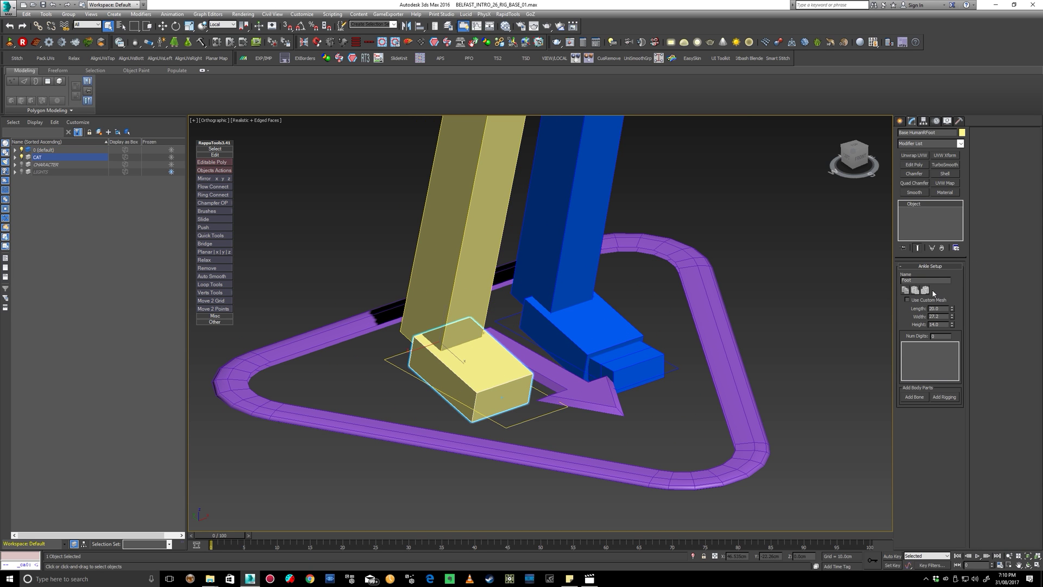
{"action": "left_click_drag", "start_coordinate": [936, 336], "coordinate": [913, 336]}
{"action": "type", "text": "1"}
{"action": "key", "text": "Return"}
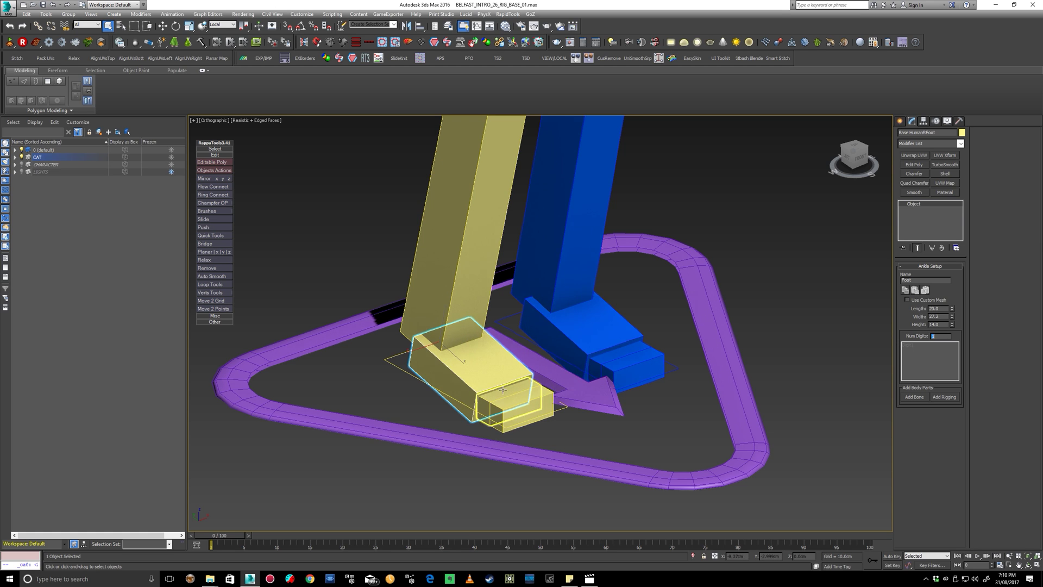
Rename the right foot's digit as Toe and select its second bone to check the name
{"action": "left_click", "coordinate": [520, 401]}
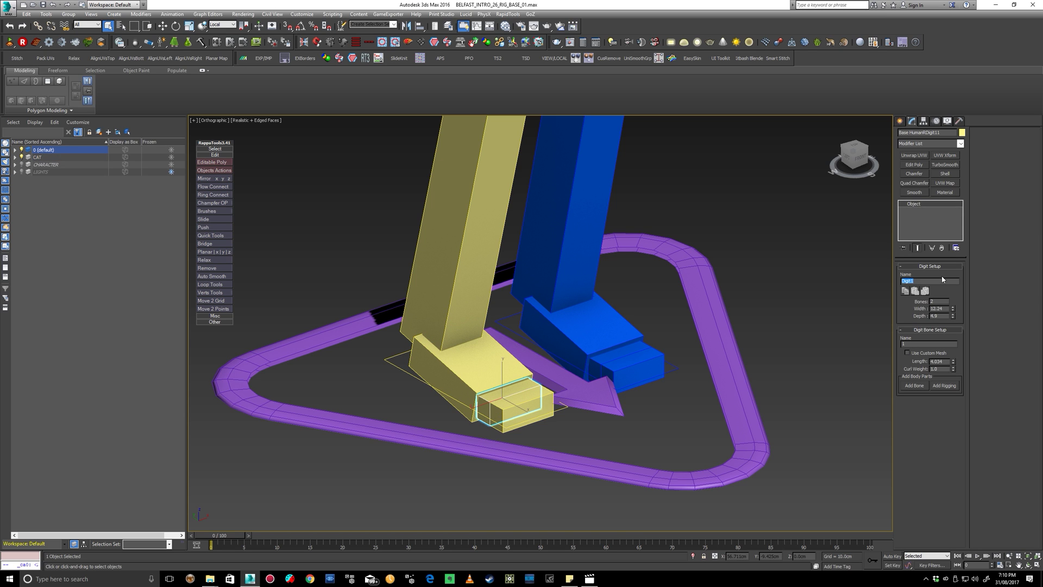
{"action": "type", "text": "Toe"}
{"action": "key", "text": "Return"}
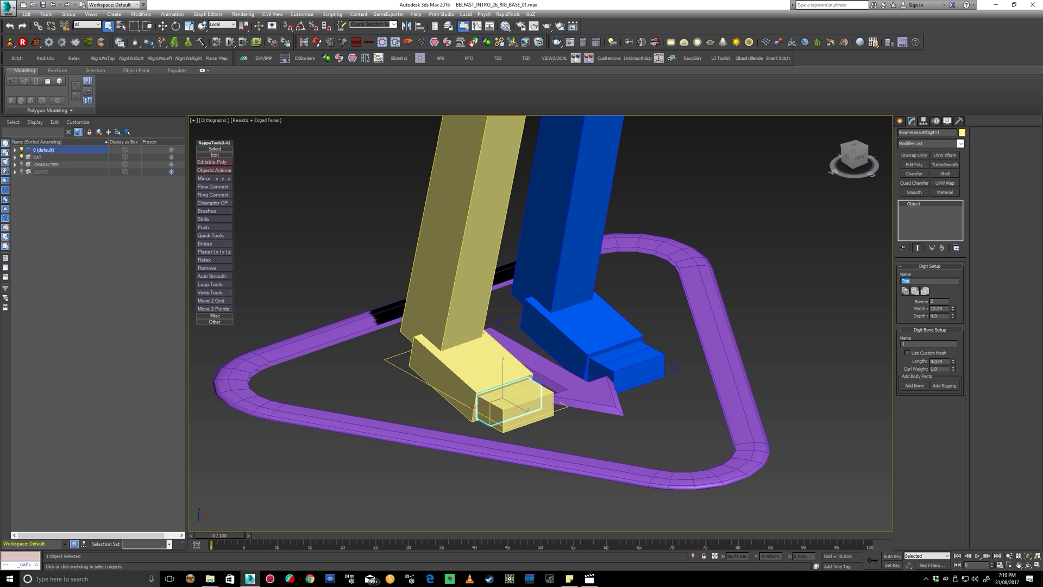
{"action": "left_click", "coordinate": [510, 405]}
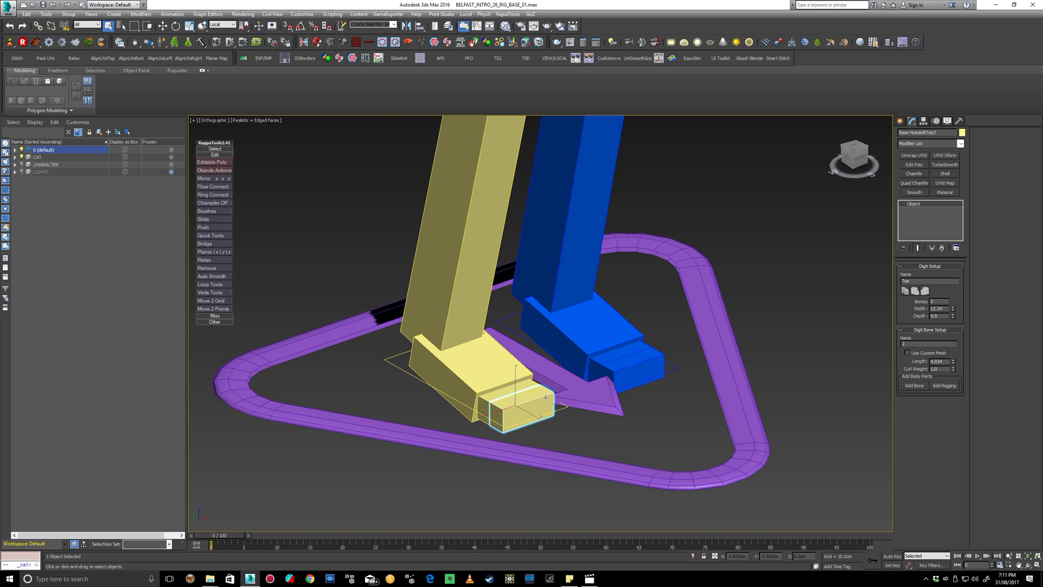
Examine the new toes on both feet and the whole rig from several angles
{"action": "scroll", "coordinate": [491, 368], "scroll_direction": "down", "scroll_amount": 3}
{"action": "middle_click_drag", "start_coordinate": [609, 401], "coordinate": [567, 402], "text": "alt"}
{"action": "scroll", "coordinate": [530, 392], "scroll_direction": "up", "scroll_amount": 2}
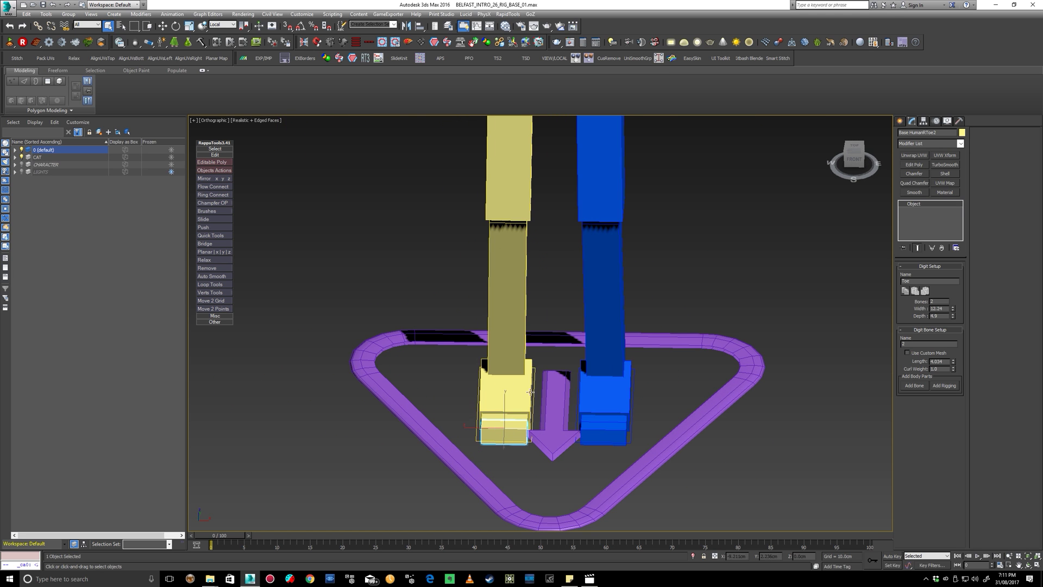
{"action": "middle_click_drag", "start_coordinate": [646, 314], "coordinate": [689, 311], "text": "alt"}
{"action": "scroll", "coordinate": [645, 280], "scroll_direction": "down", "scroll_amount": 3}
{"action": "middle_click_drag", "start_coordinate": [556, 305], "coordinate": [544, 333], "text": "alt"}
{"action": "scroll", "coordinate": [523, 311], "scroll_direction": "down", "scroll_amount": 10}
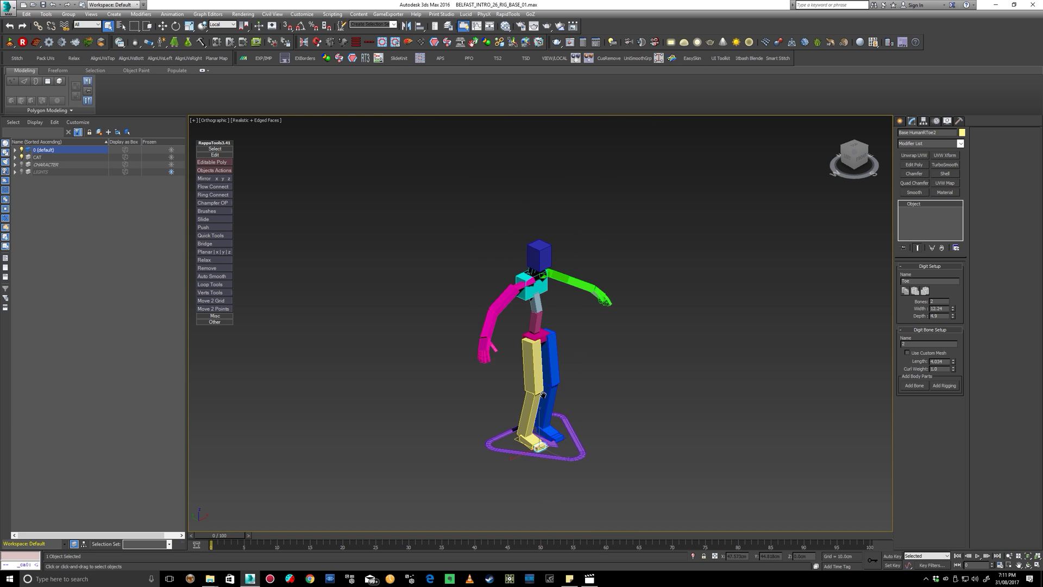
{"action": "scroll", "coordinate": [542, 389], "scroll_direction": "up", "scroll_amount": 3}
{"action": "middle_click_drag", "start_coordinate": [519, 451], "coordinate": [525, 447], "text": "alt"}
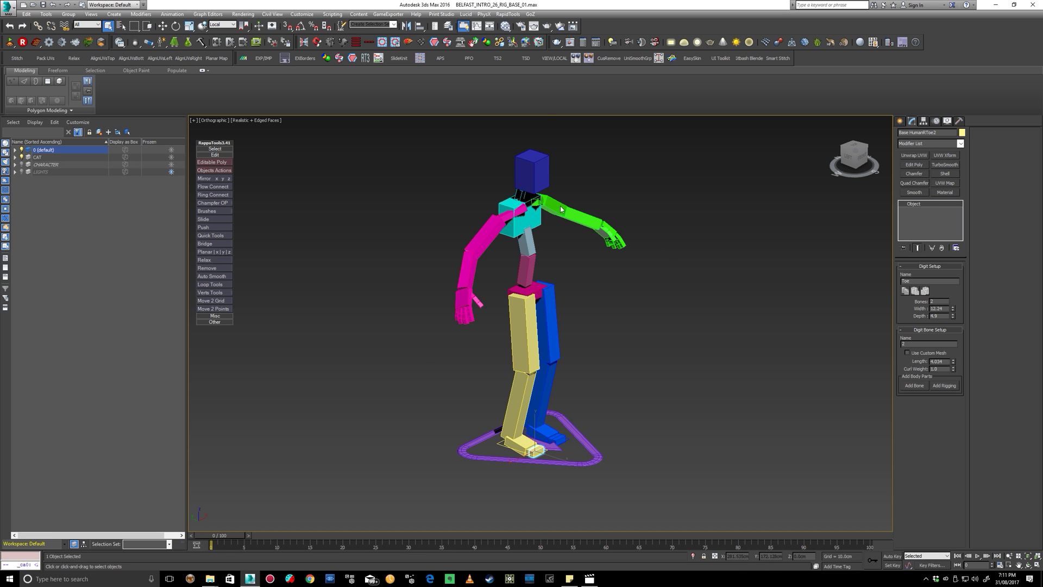
{"action": "middle_click_drag", "start_coordinate": [505, 433], "coordinate": [498, 375]}
{"action": "scroll", "coordinate": [498, 374], "scroll_direction": "up", "scroll_amount": 4}
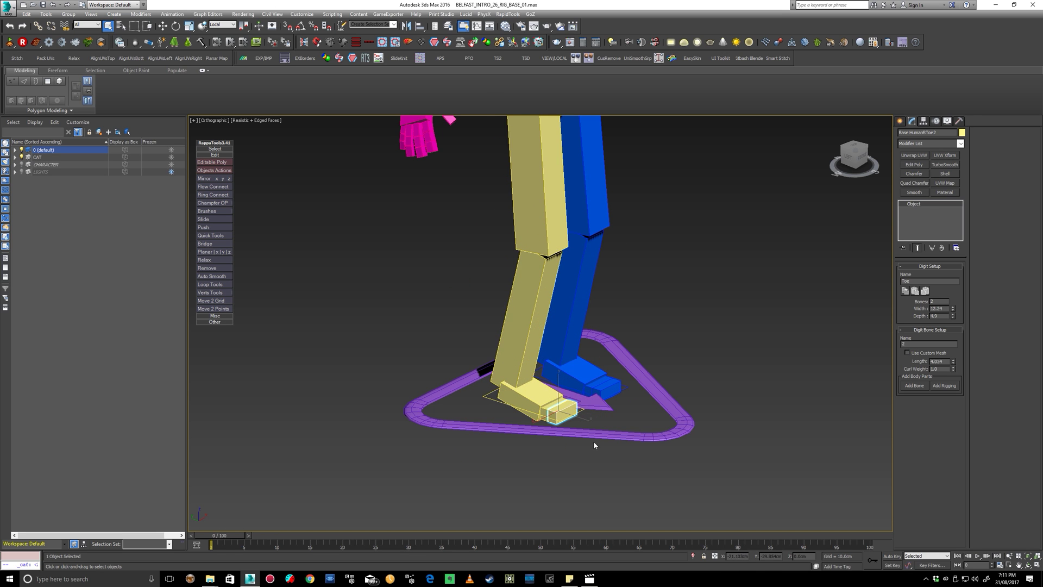
{"action": "scroll", "coordinate": [558, 432], "scroll_direction": "up", "scroll_amount": 2}
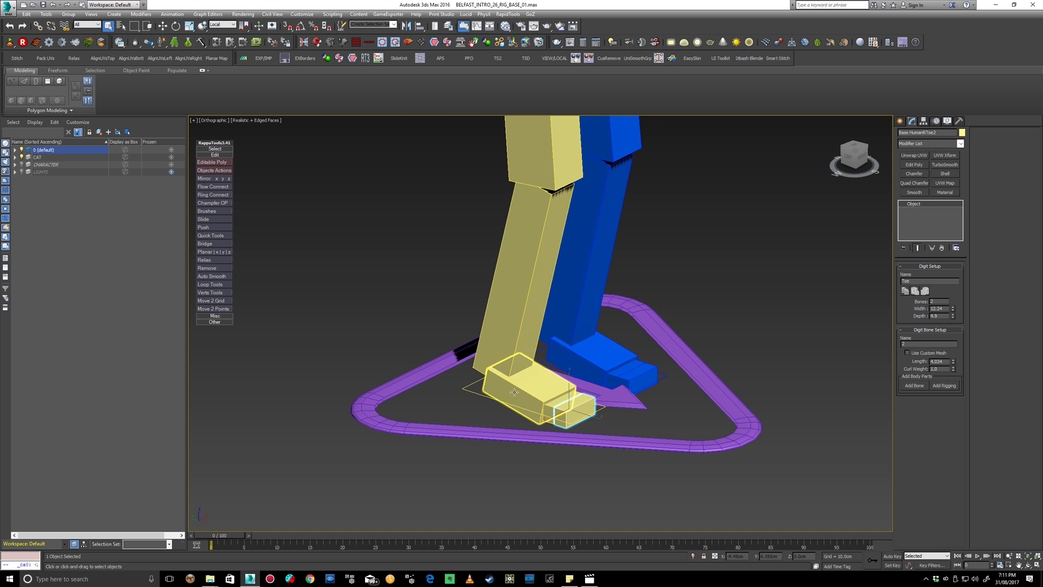
Inspect the right foot's IK platform and its end toe bone, viewing the foot from the side
{"action": "left_click", "coordinate": [471, 393]}
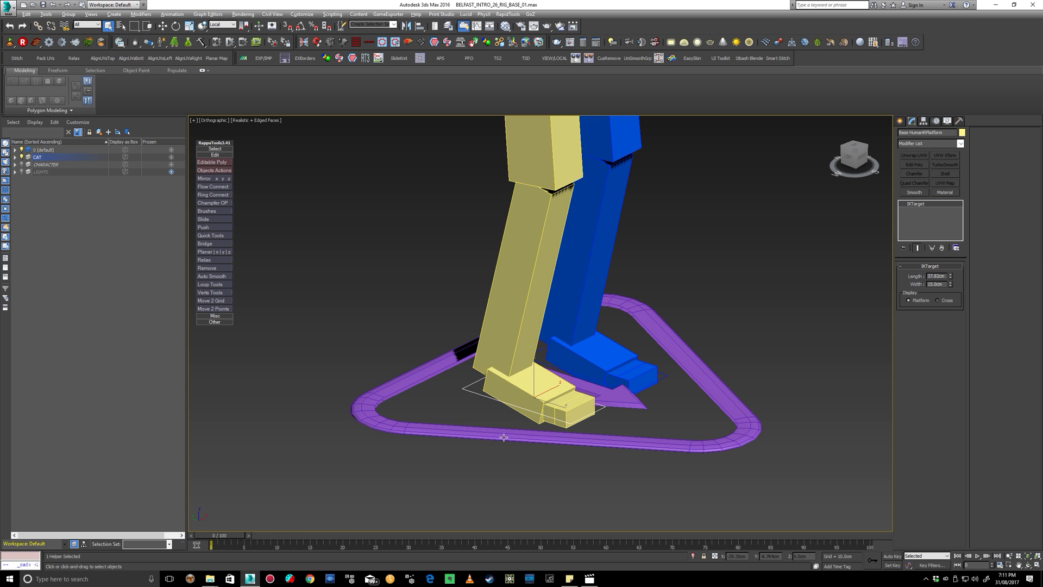
{"action": "middle_click_drag", "start_coordinate": [504, 438], "coordinate": [539, 392], "text": "alt"}
{"action": "scroll", "coordinate": [539, 392], "scroll_direction": "down", "scroll_amount": 5}
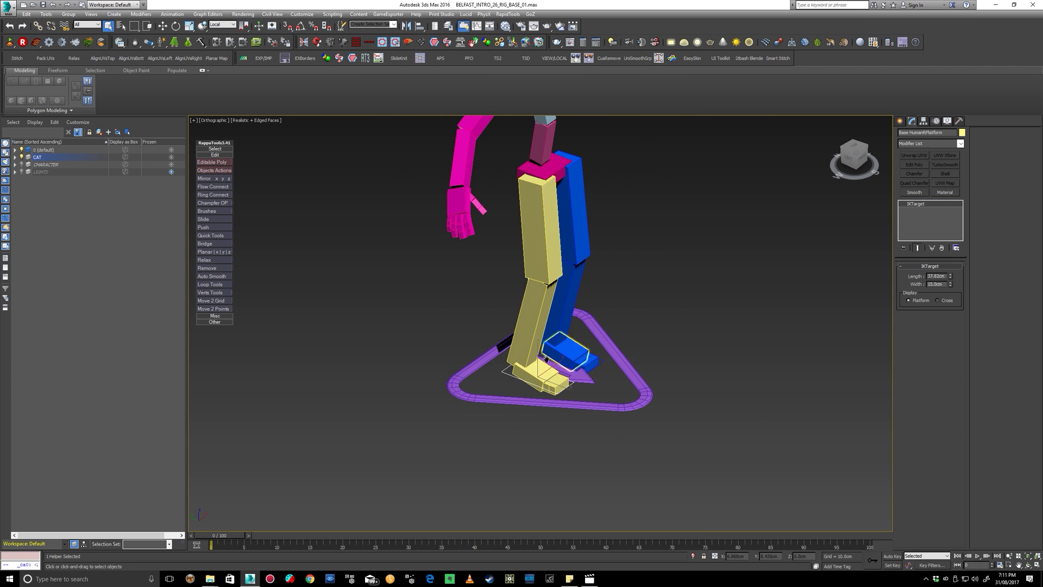
{"action": "scroll", "coordinate": [541, 394], "scroll_direction": "up", "scroll_amount": 5}
{"action": "scroll", "coordinate": [569, 409], "scroll_direction": "up", "scroll_amount": 2}
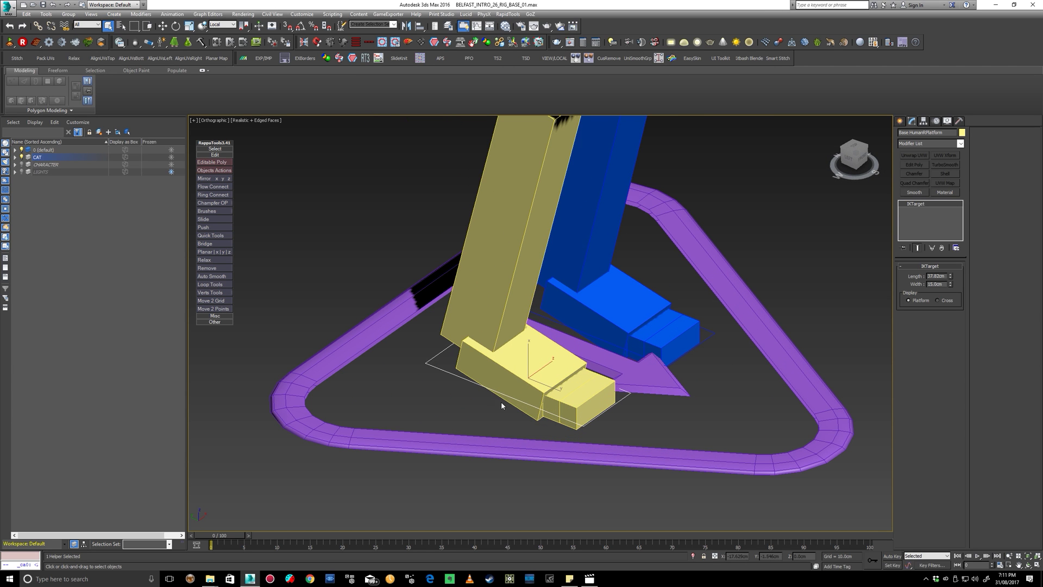
{"action": "left_click", "coordinate": [576, 408]}
{"action": "middle_click_drag", "start_coordinate": [514, 376], "coordinate": [598, 408]}
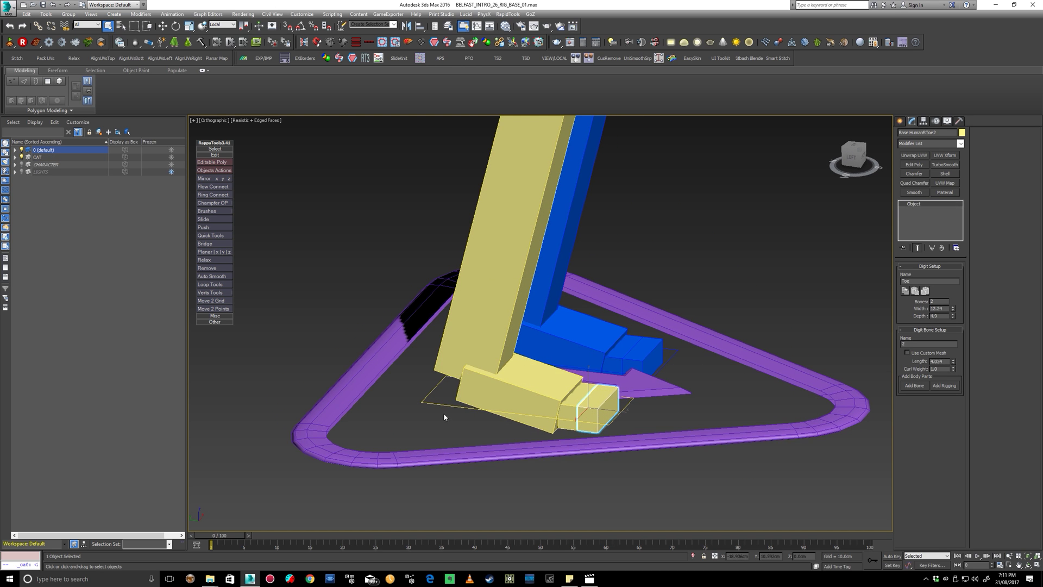
{"action": "middle_click_drag", "start_coordinate": [593, 411], "coordinate": [599, 421], "text": "alt"}
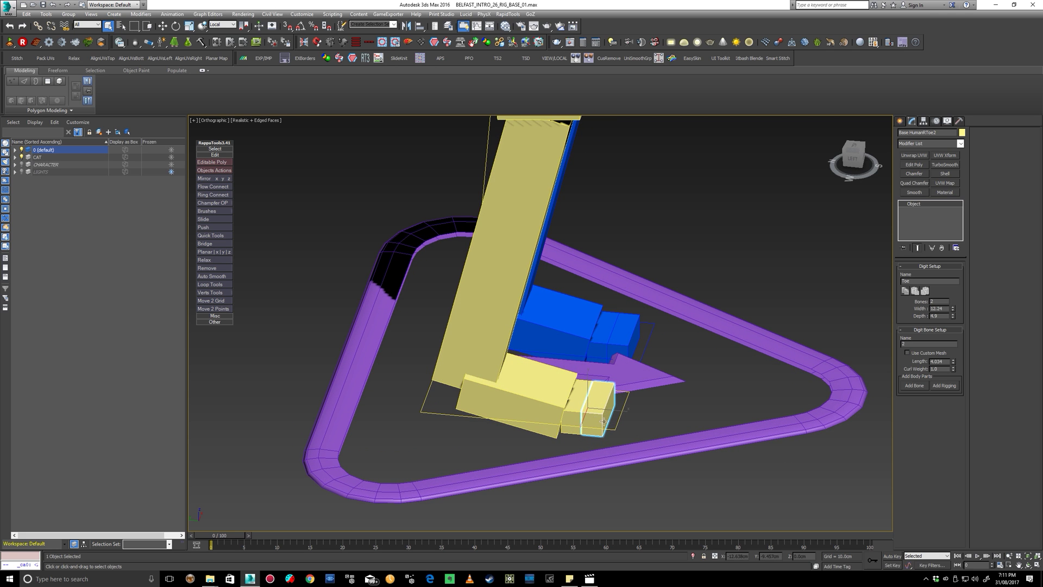
{"action": "mouse_move", "coordinate": [603, 422]}
{"action": "middle_mouse_down", "text": "alt"}
{"action": "mouse_move", "coordinate": [530, 427]}
{"action": "mouse_move", "coordinate": [585, 413]}
{"action": "middle_mouse_up", "text": "alt"}
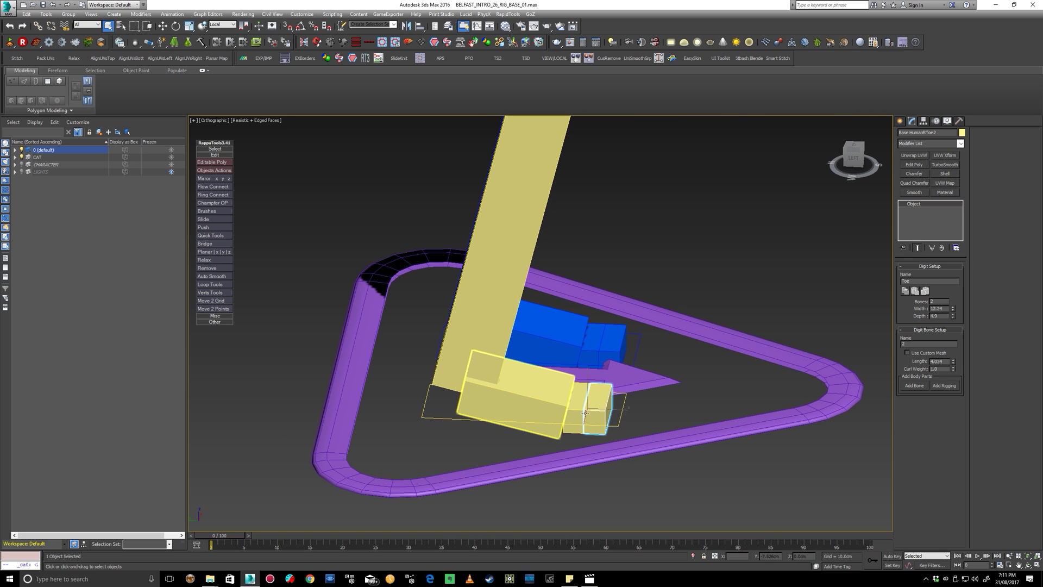
Save the rig scene under its current file name
{"action": "left_click", "coordinate": [8, 8]}
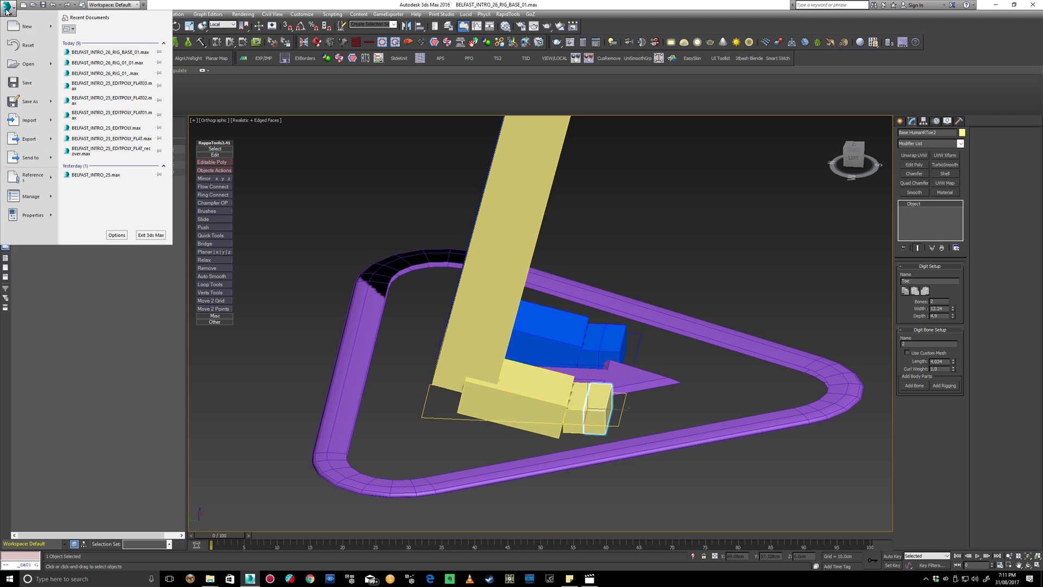
{"action": "left_click", "coordinate": [23, 82]}
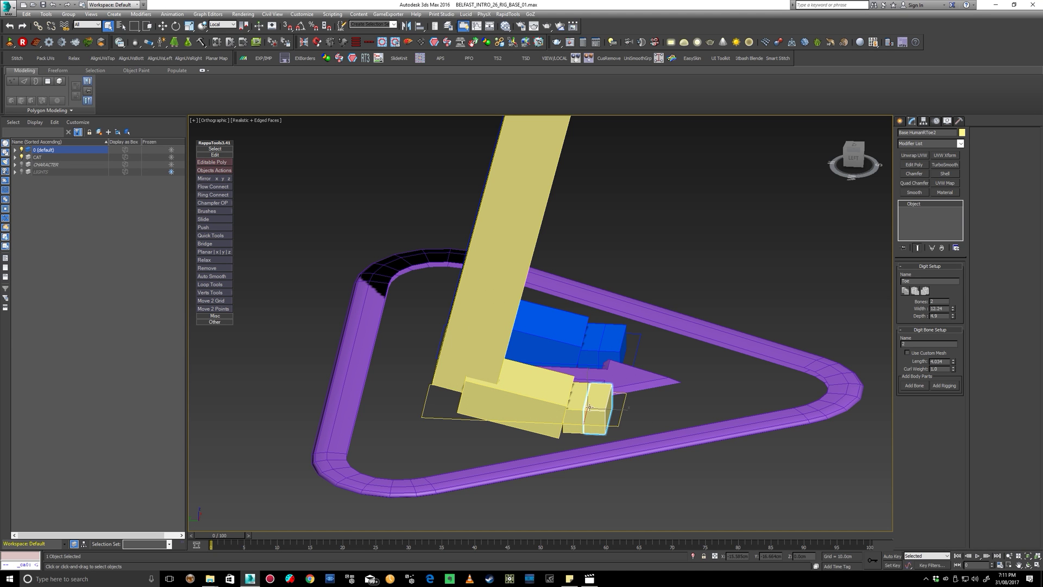
Hold the scene and, affecting the pivot only, align the right end toe bone's X, Y and Z position to its foot's IK platform pivot
{"action": "left_click", "coordinate": [26, 14]}
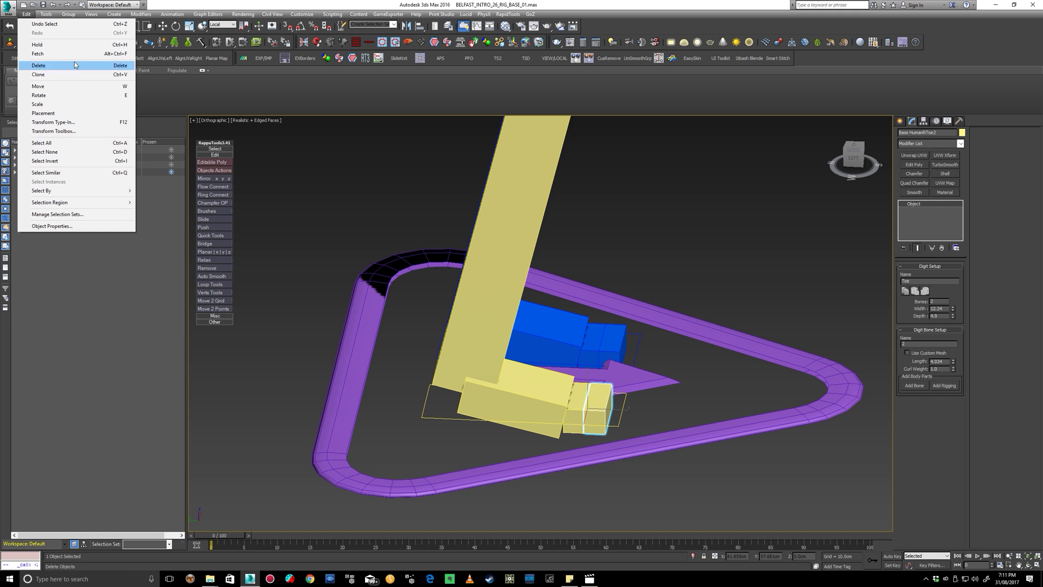
{"action": "left_click", "coordinate": [69, 55]}
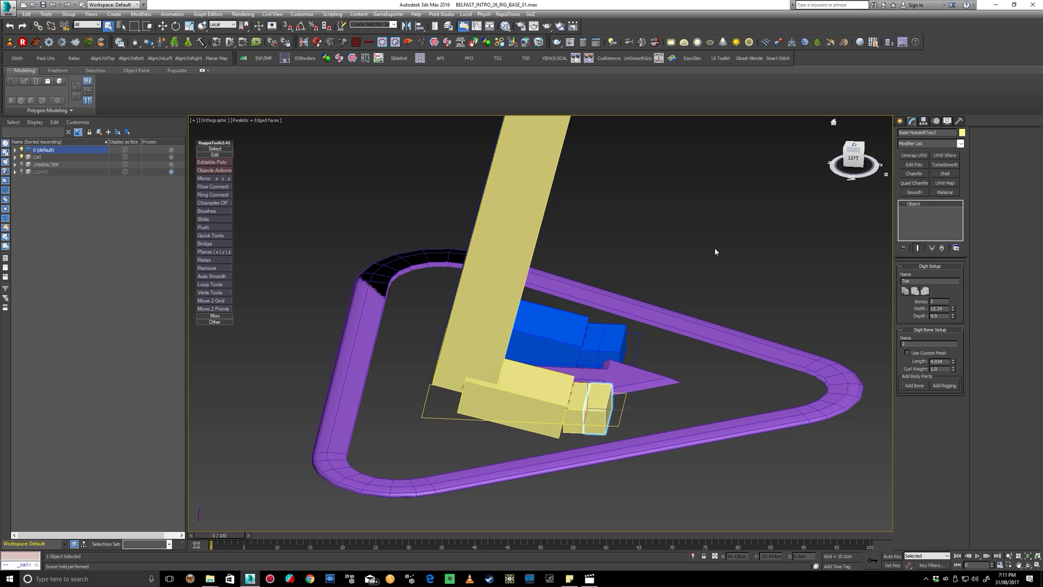
{"action": "left_click", "coordinate": [923, 120]}
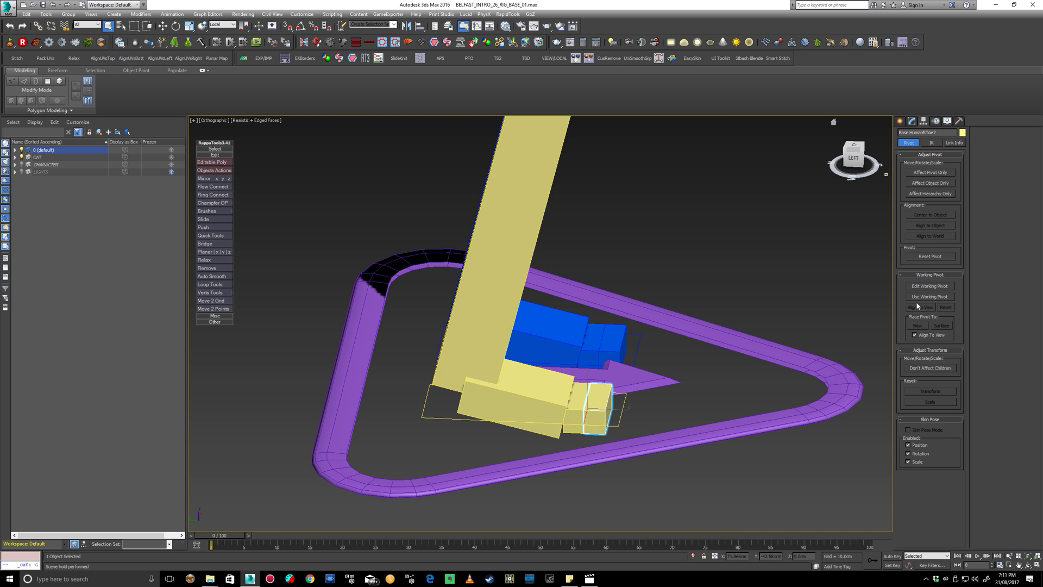
{"action": "left_click", "coordinate": [941, 177]}
{"action": "middle_click_drag", "start_coordinate": [755, 323], "coordinate": [641, 427], "text": "alt"}
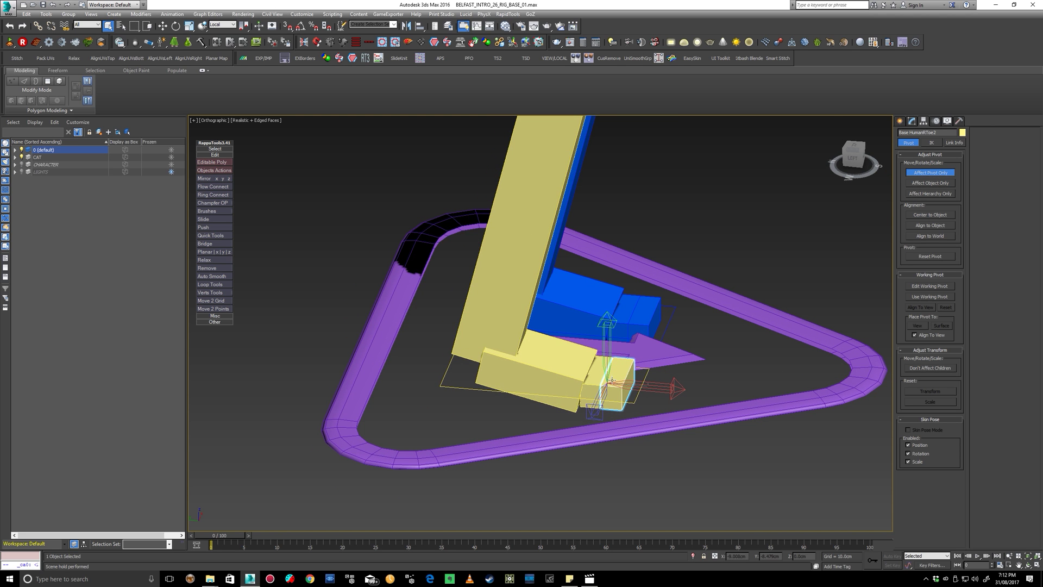
{"action": "key", "text": "alt+a"}
{"action": "left_click", "coordinate": [467, 389]}
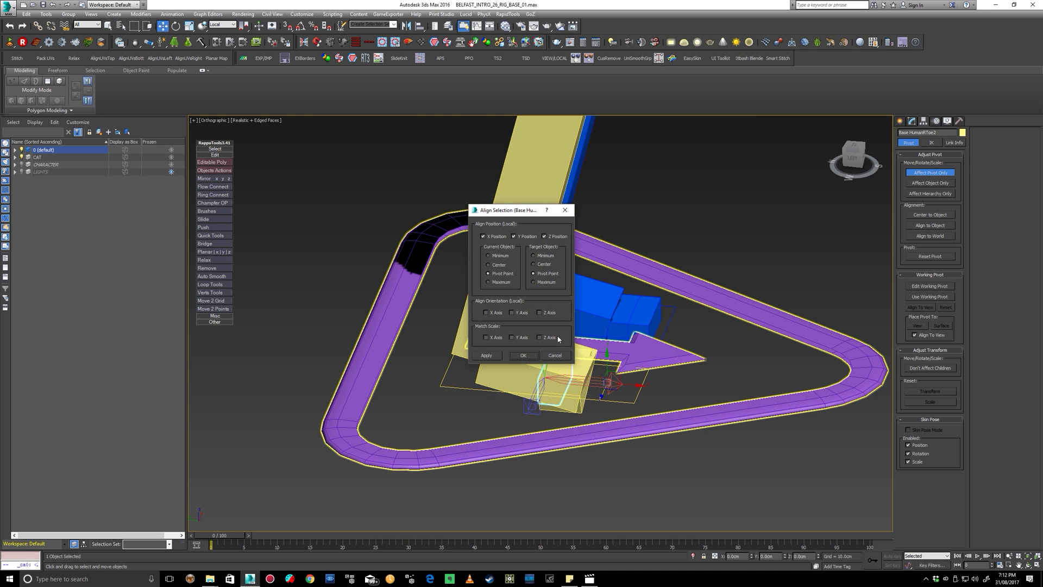
{"action": "left_click", "coordinate": [523, 354]}
Align the left end toe bone's pivot in X, Y and Z to the left foot's IK platform pivot, and end pivot-only editing
{"action": "middle_click_drag", "start_coordinate": [768, 344], "coordinate": [727, 337], "text": "alt"}
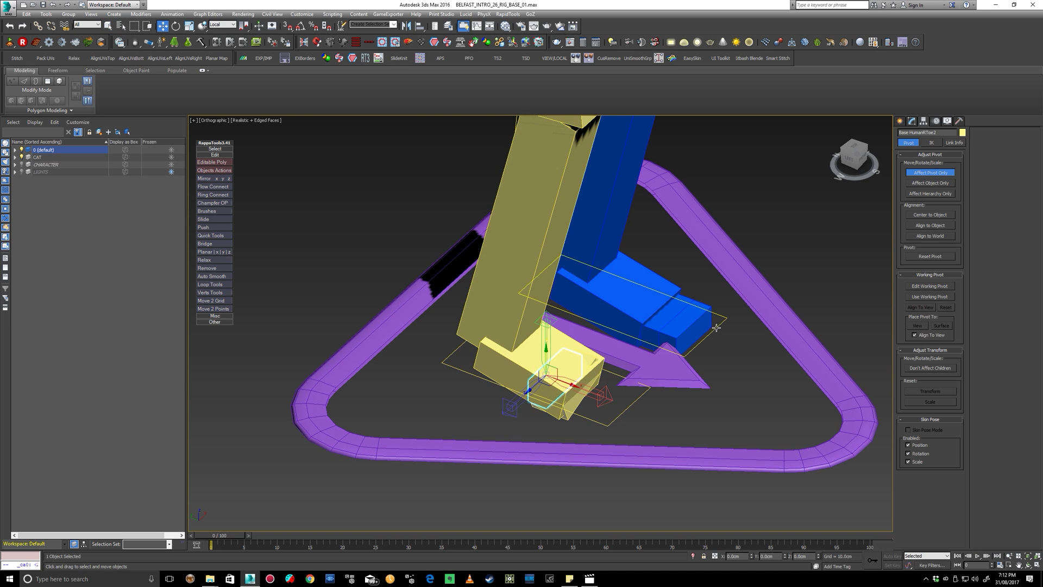
{"action": "left_click", "coordinate": [717, 328]}
{"action": "left_click", "coordinate": [694, 340]}
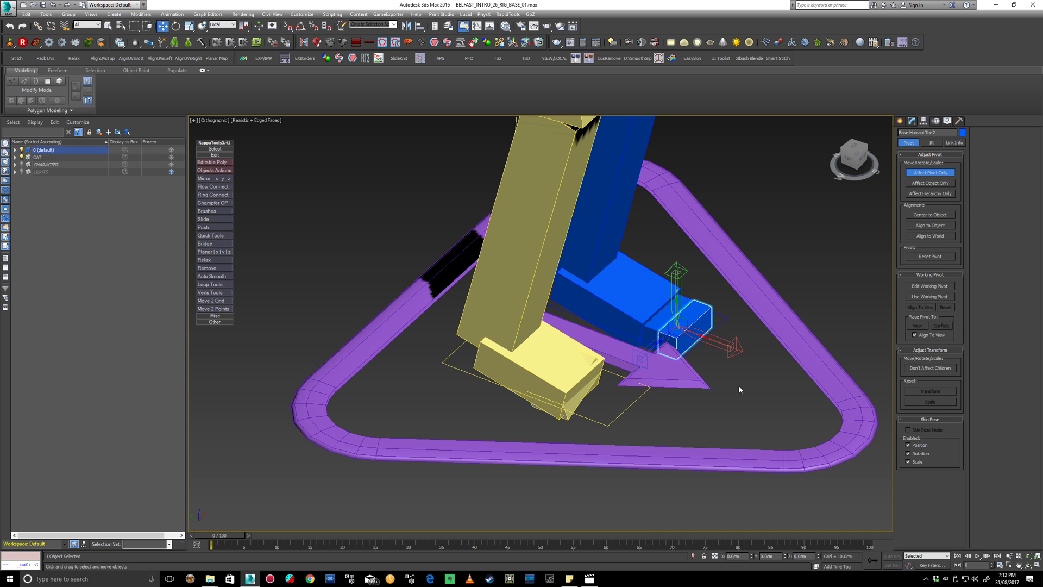
{"action": "key", "text": "alt+a"}
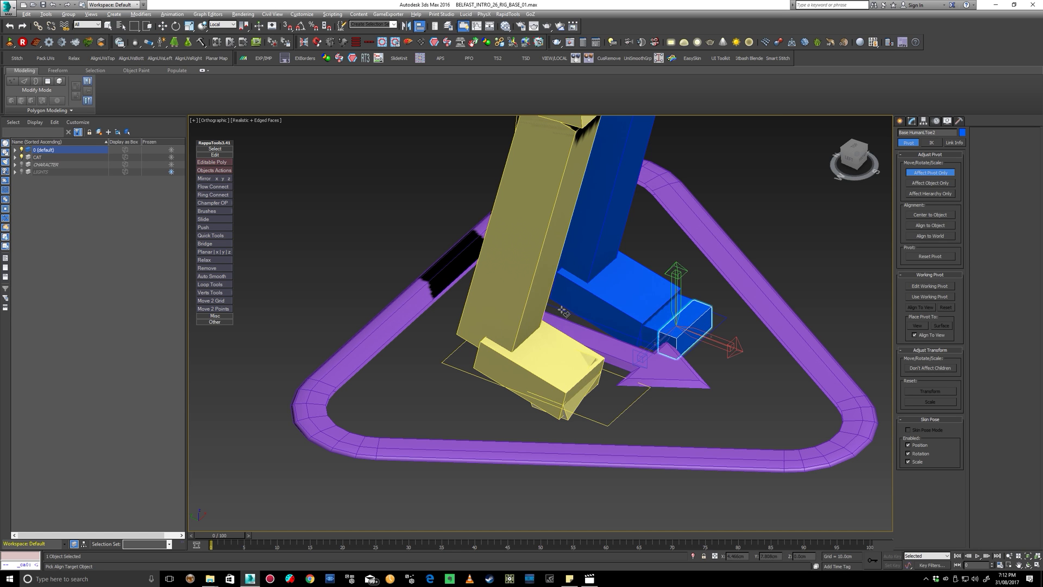
{"action": "left_click", "coordinate": [563, 311]}
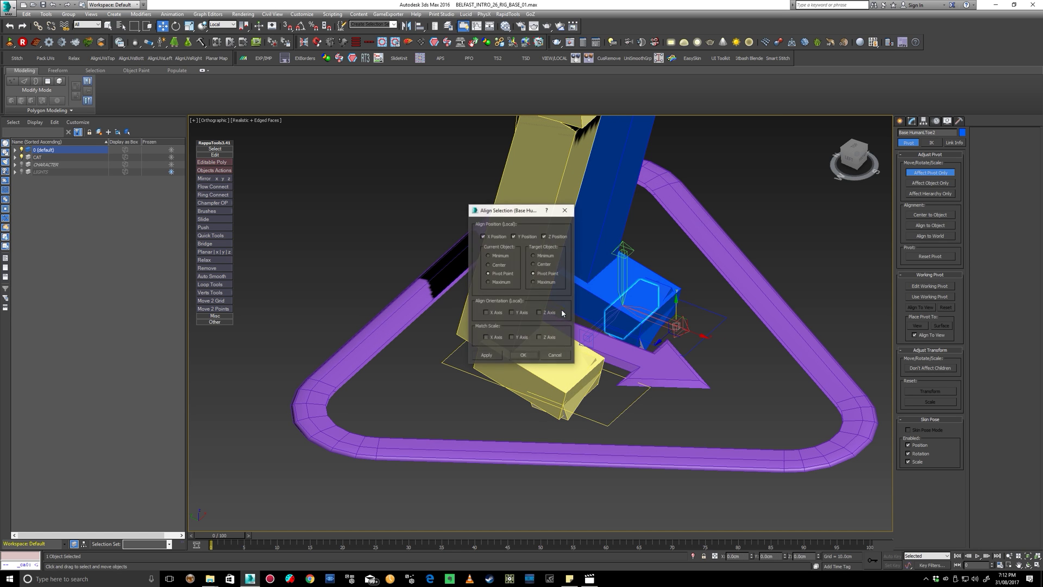
{"action": "left_click", "coordinate": [523, 356]}
{"action": "middle_click_drag", "start_coordinate": [543, 375], "coordinate": [837, 328], "text": "alt"}
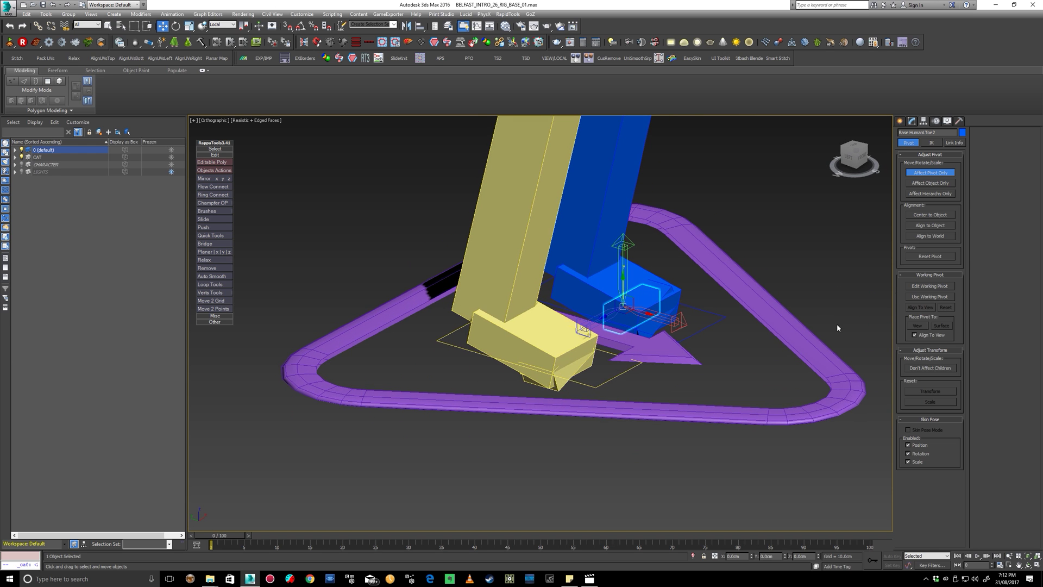
{"action": "left_click", "coordinate": [931, 173]}
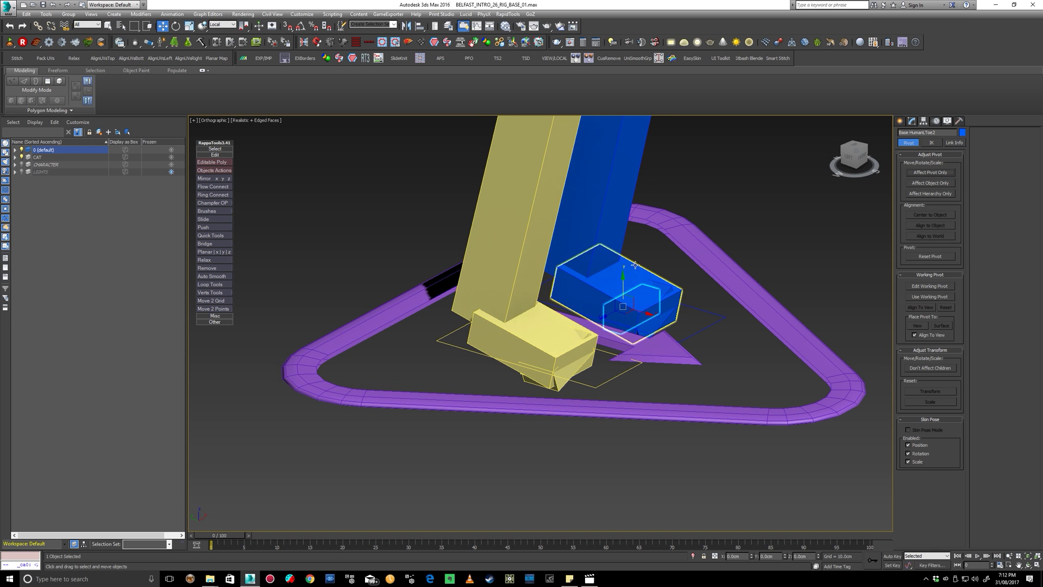
Select the entire CAT rig, from the head down to the triangular base control
{"action": "scroll", "coordinate": [460, 316], "scroll_direction": "down", "scroll_amount": 3}
{"action": "scroll", "coordinate": [460, 316], "scroll_direction": "up", "scroll_amount": 5}
{"action": "scroll", "coordinate": [725, 254], "scroll_direction": "down", "scroll_amount": 6}
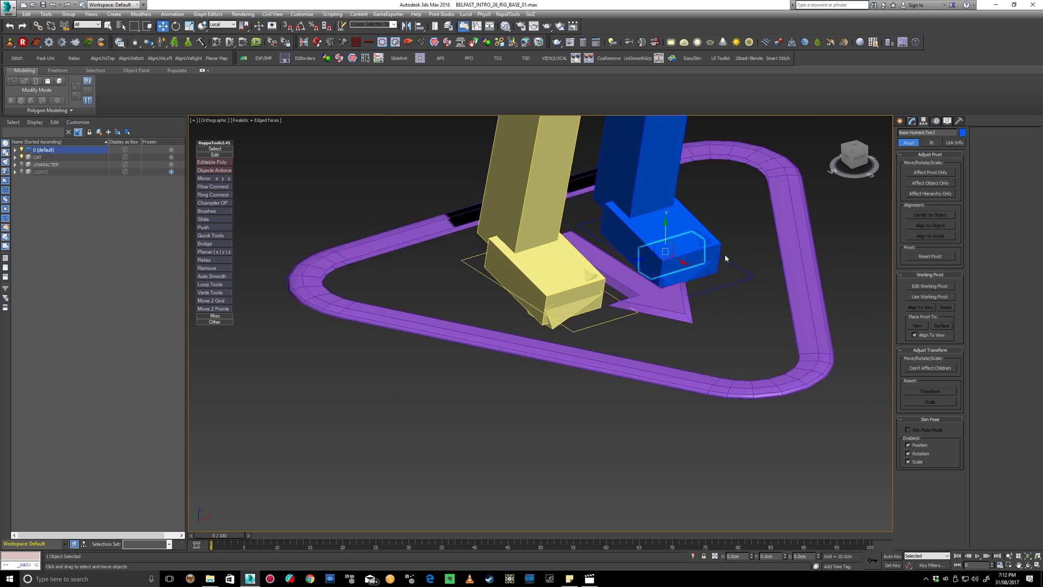
{"action": "middle_click_drag", "start_coordinate": [647, 221], "coordinate": [628, 314]}
{"action": "scroll", "coordinate": [628, 314], "scroll_direction": "down", "scroll_amount": 4}
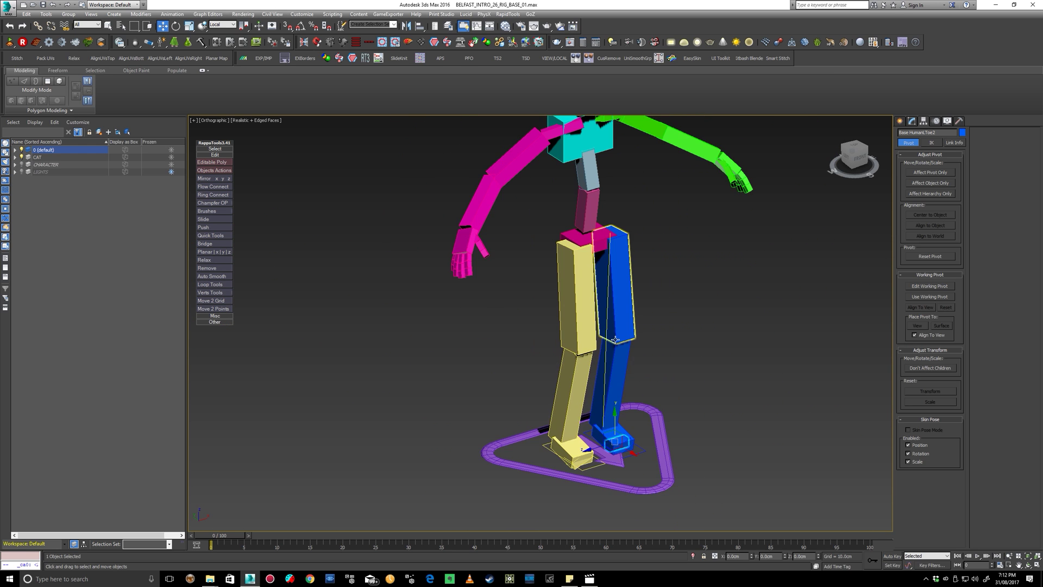
{"action": "scroll", "coordinate": [616, 335], "scroll_direction": "down", "scroll_amount": 1}
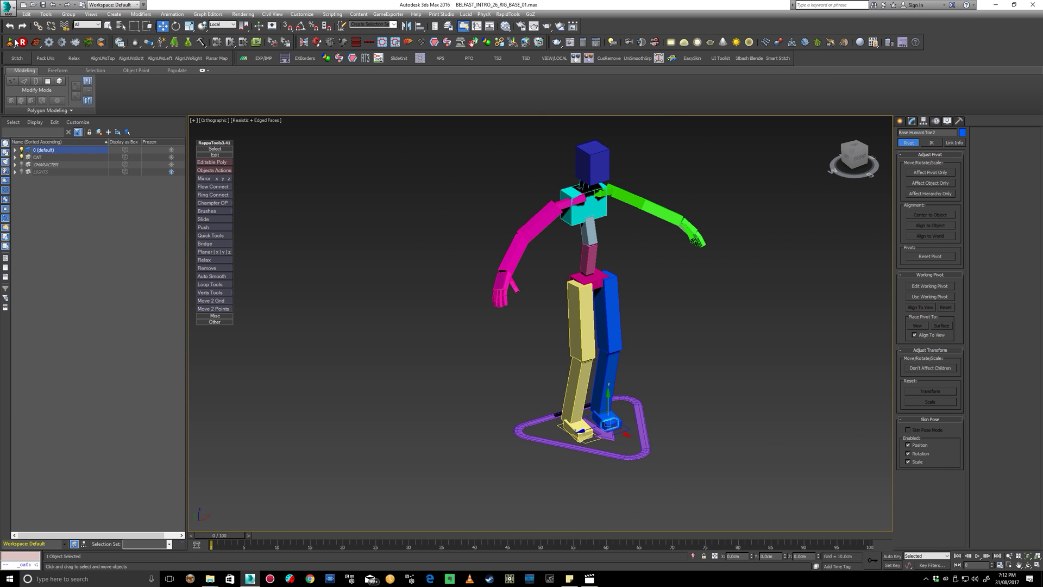
{"action": "left_click_drag", "start_coordinate": [764, 142], "coordinate": [455, 516]}
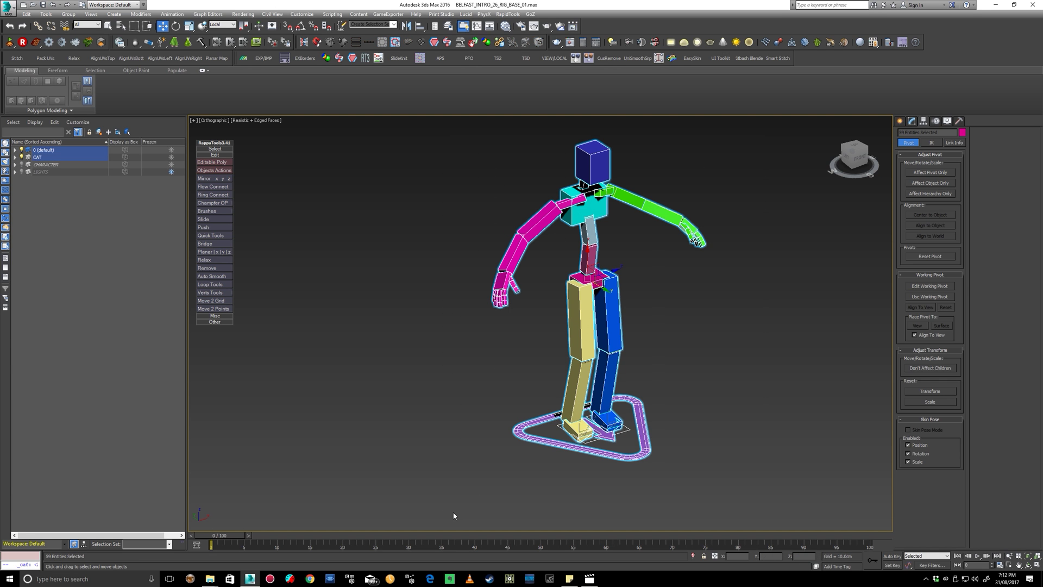
{"action": "left_click", "coordinate": [9, 8]}
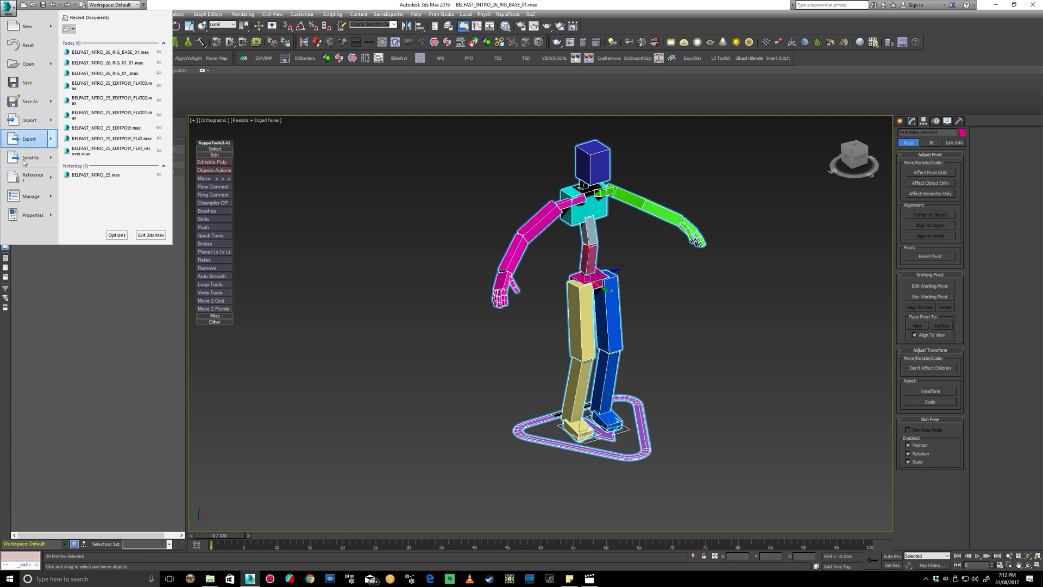
{"action": "left_click", "coordinate": [55, 141]}
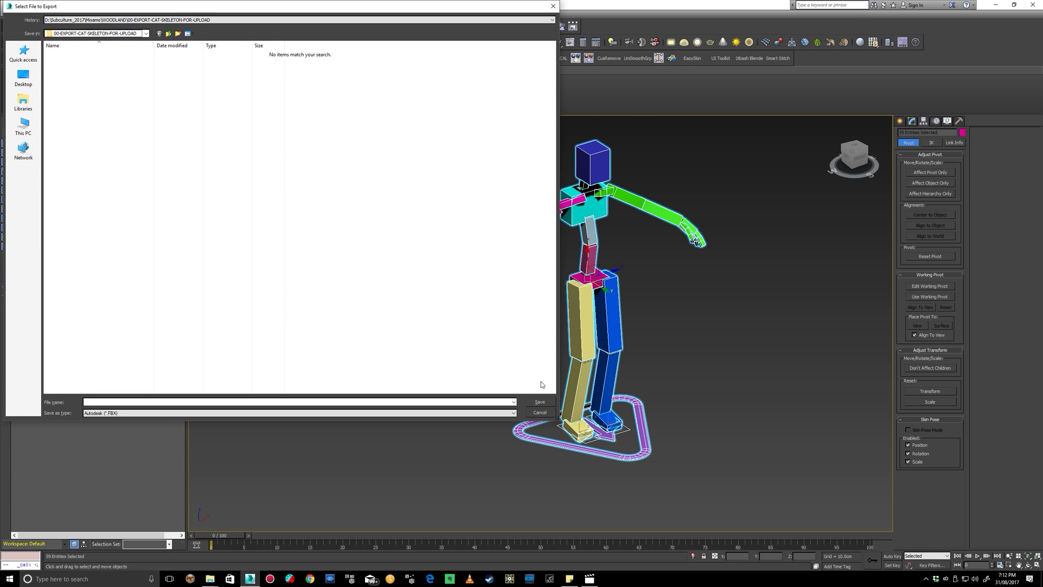
{"action": "left_click", "coordinate": [541, 415]}
Export the selected rig as an FBX named WOODLAND-CHAR-OFFSET into the 00-EXPORT-CAT-SKELETON-FOR-UPLOAD folder, keeping the current export options
{"action": "left_click", "coordinate": [9, 7]}
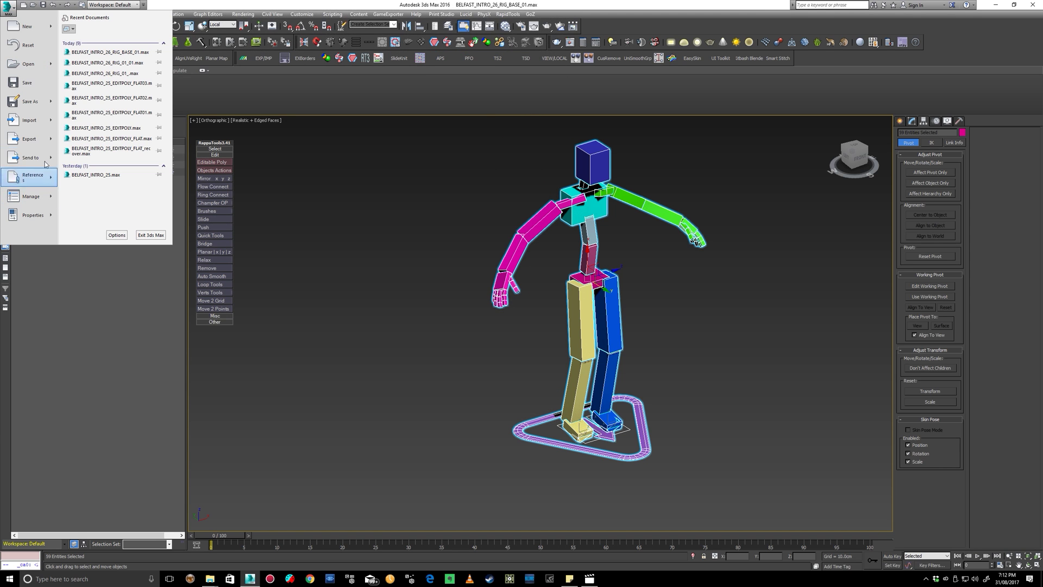
{"action": "left_click", "coordinate": [30, 139]}
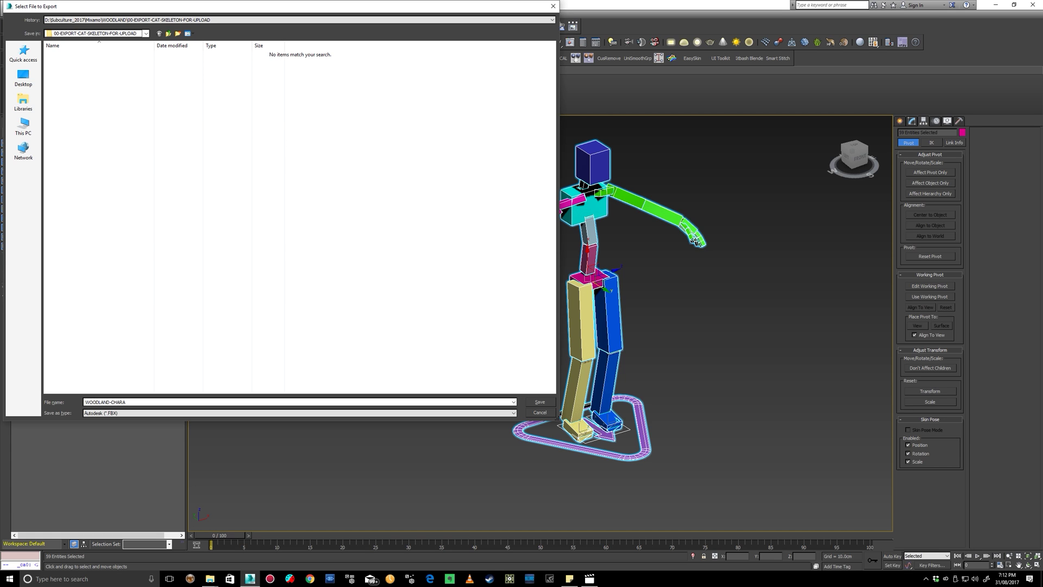
{"action": "key", "text": "BackSpace"}
{"action": "key", "text": "Return"}
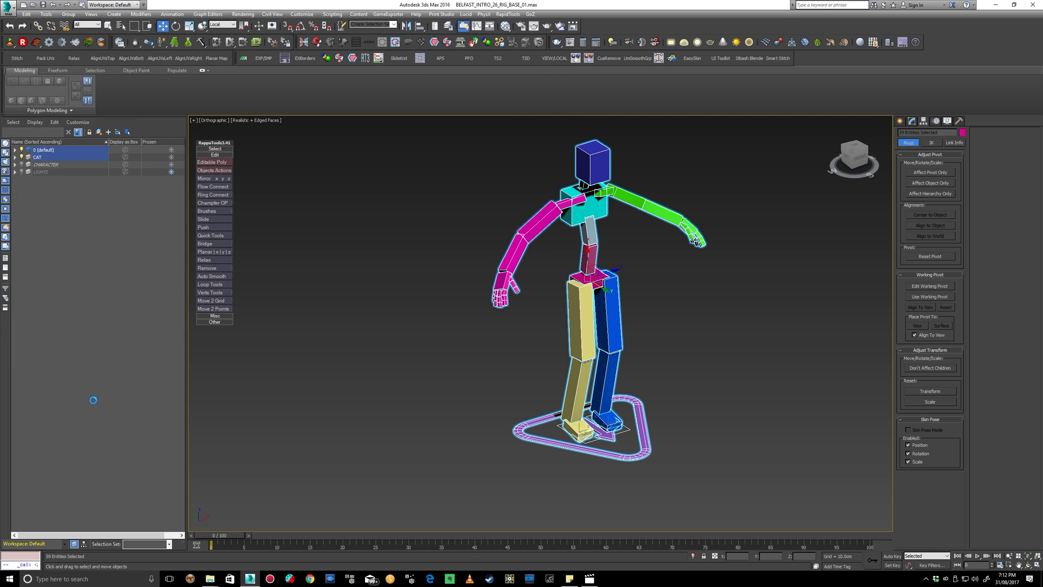
{"action": "scroll", "coordinate": [324, 218], "scroll_direction": "down", "scroll_amount": 5}
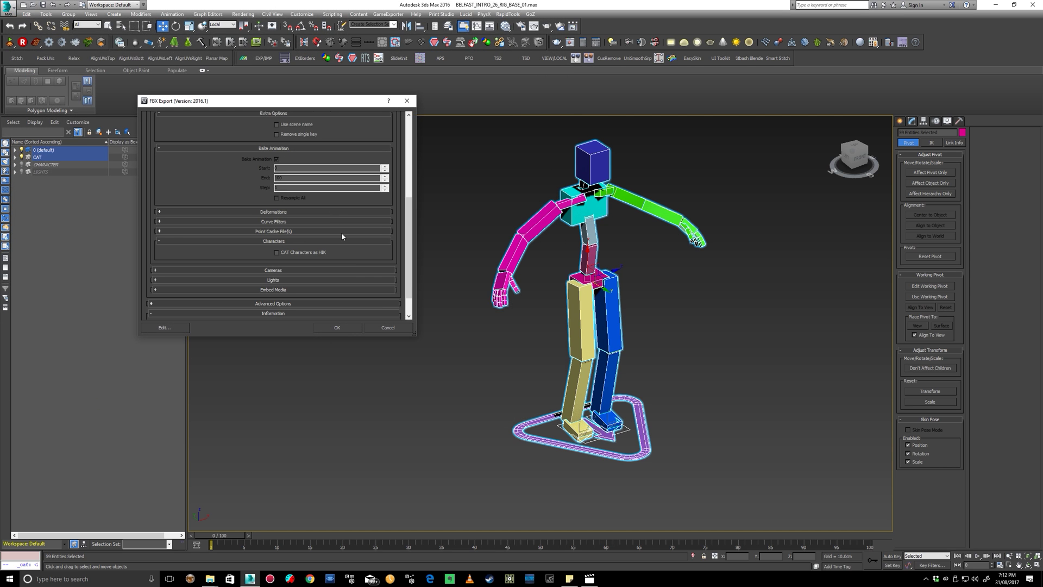
{"action": "left_click", "coordinate": [341, 328]}
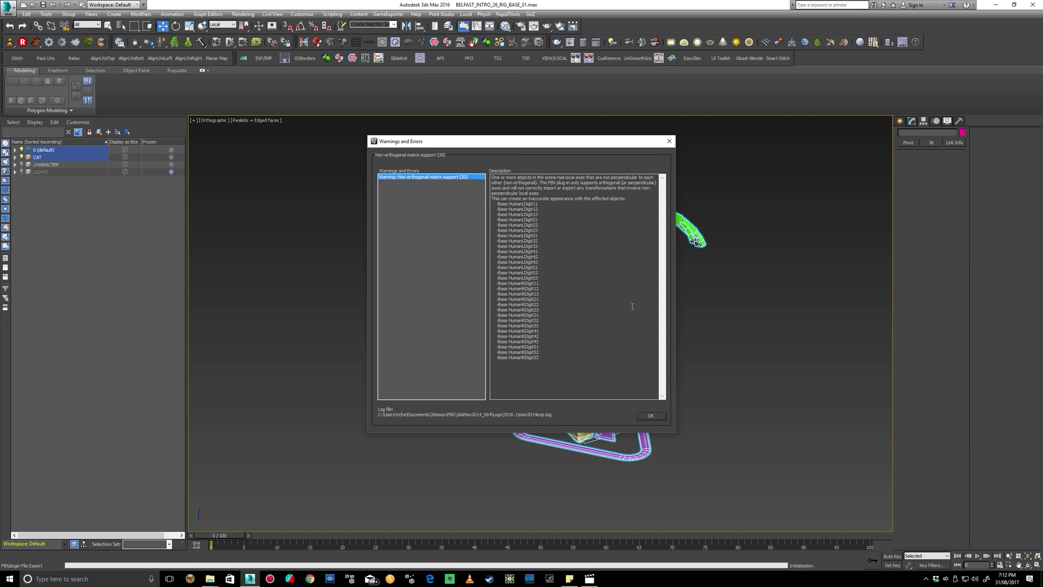
{"action": "left_click", "coordinate": [650, 416]}
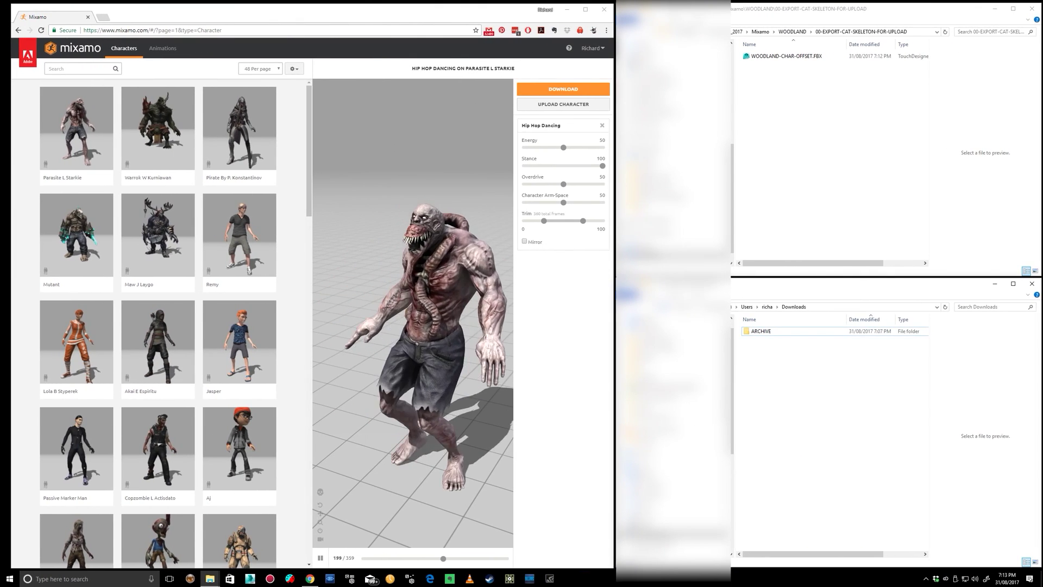
Switch to Mixamo, upload WOODLAND-CHAR-OFFSET.FBX as a new character, review its skeleton in the auto-rigger and proceed with it
{"action": "left_click", "coordinate": [571, 104]}
{"action": "left_click_drag", "start_coordinate": [786, 56], "coordinate": [341, 256]}
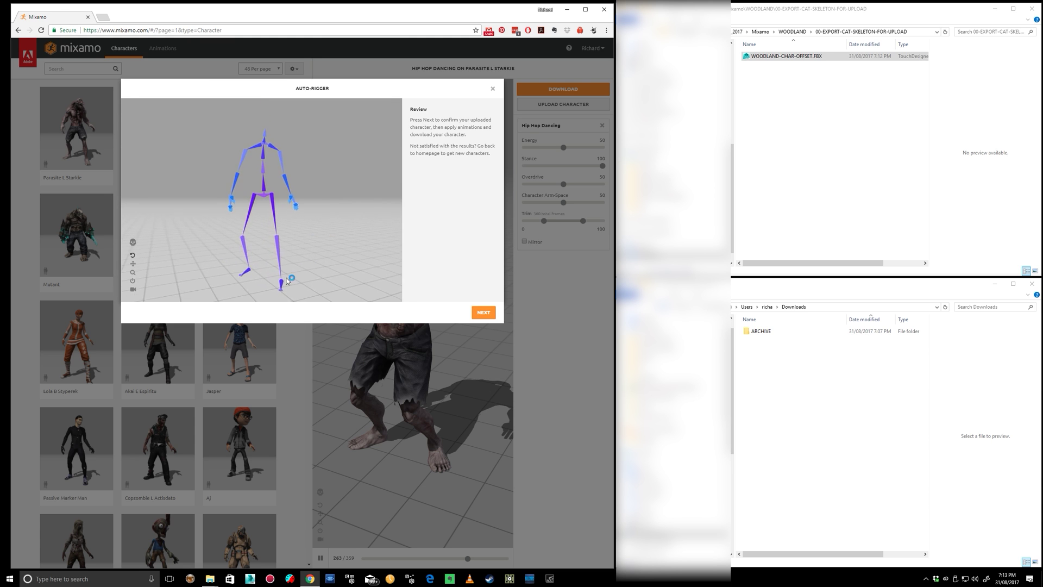
{"action": "left_click_drag", "start_coordinate": [311, 266], "coordinate": [229, 268]}
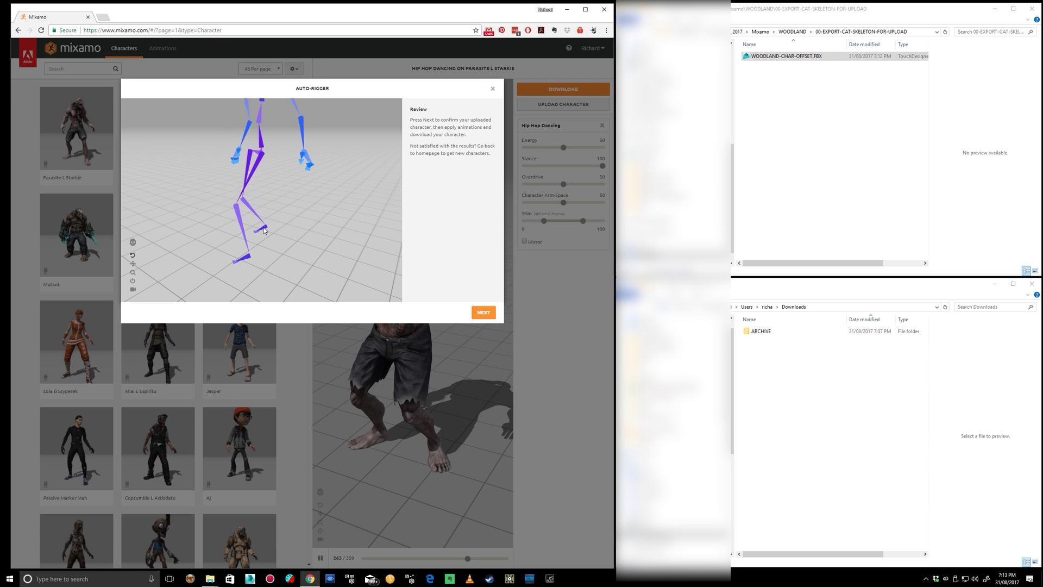
{"action": "left_click", "coordinate": [484, 313]}
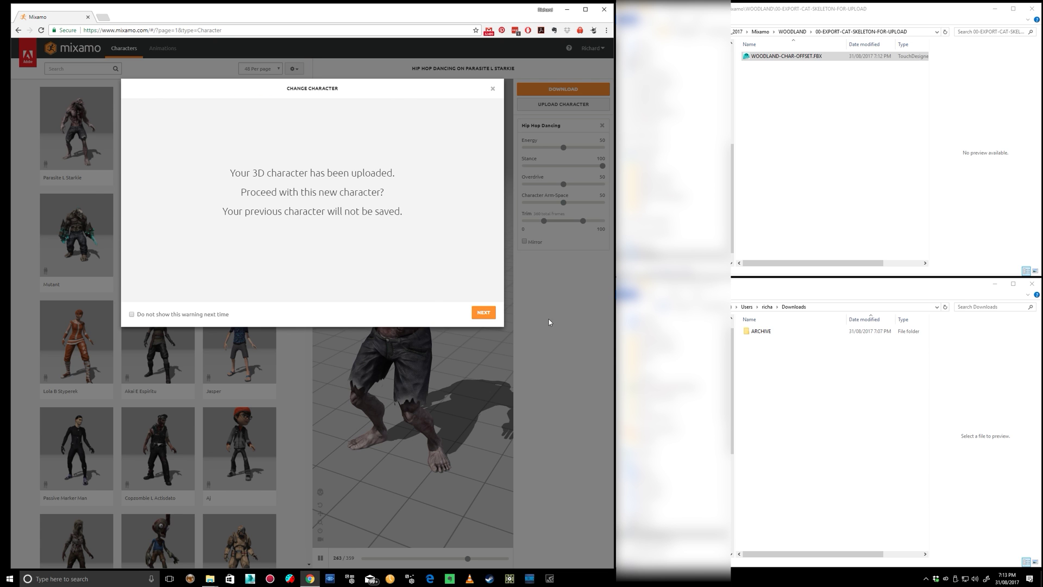
{"action": "left_click", "coordinate": [483, 313]}
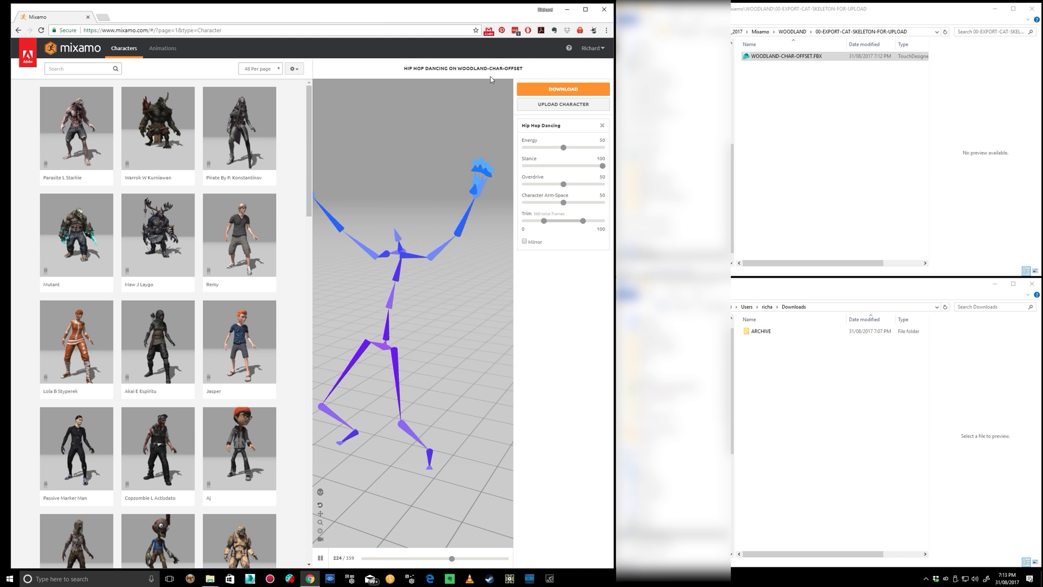
Apply the red-figure Samba Dancing animation to the skeleton and download it as FBX without skin, at 30 frames per second with no keyframe reduction
{"action": "left_click", "coordinate": [162, 48]}
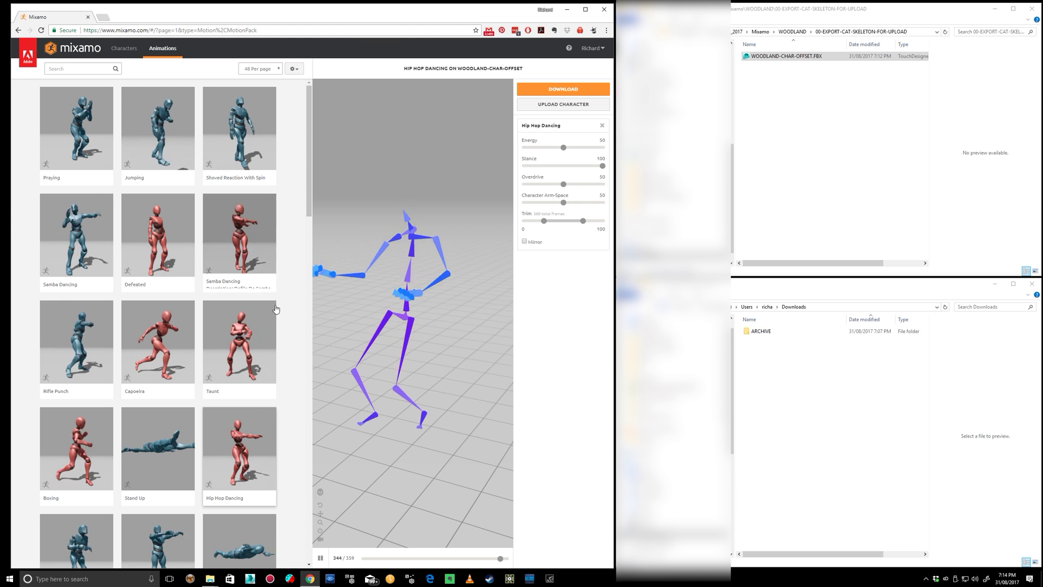
{"action": "left_click", "coordinate": [255, 250]}
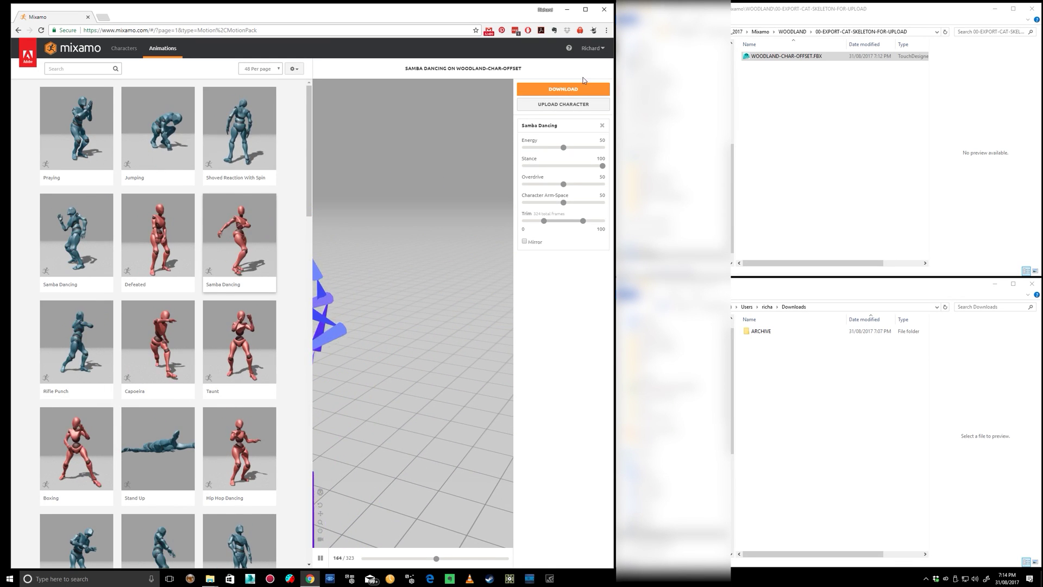
{"action": "left_click", "coordinate": [574, 90]}
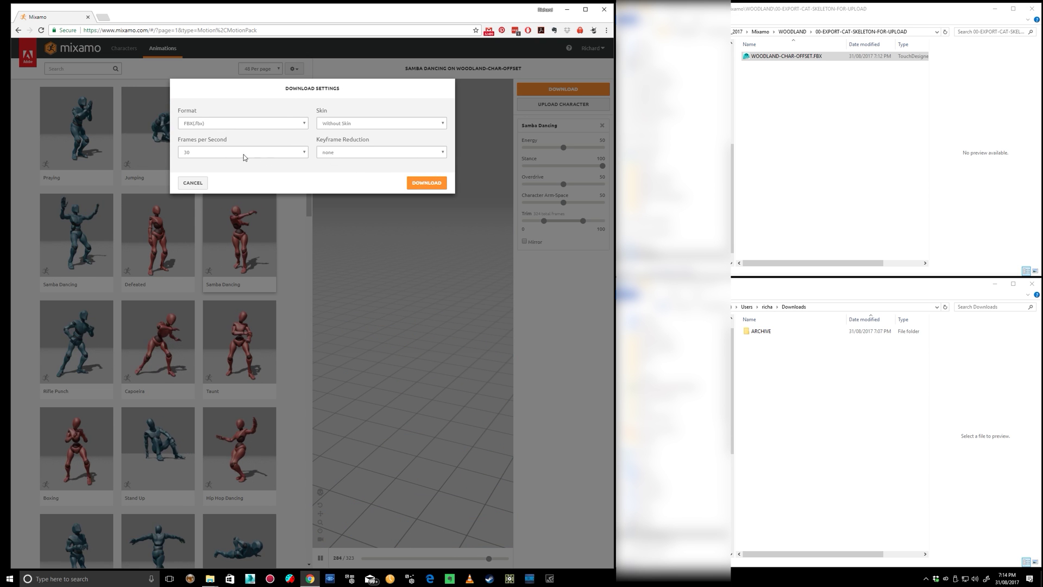
{"action": "left_click", "coordinate": [426, 183]}
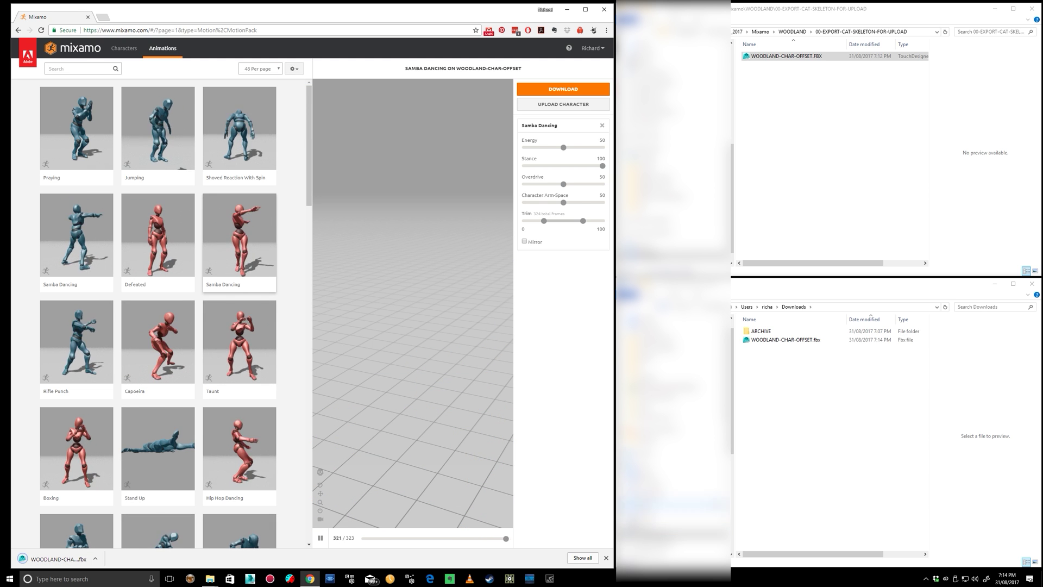
Copy the downloaded WOODLAND-CHAR-OFFSET.fbx from Downloads into WOODLAND's 01-MIXAMO-DOWNLOADS-SKELETON_FBX-ANI folder
{"action": "left_click", "coordinate": [792, 32]}
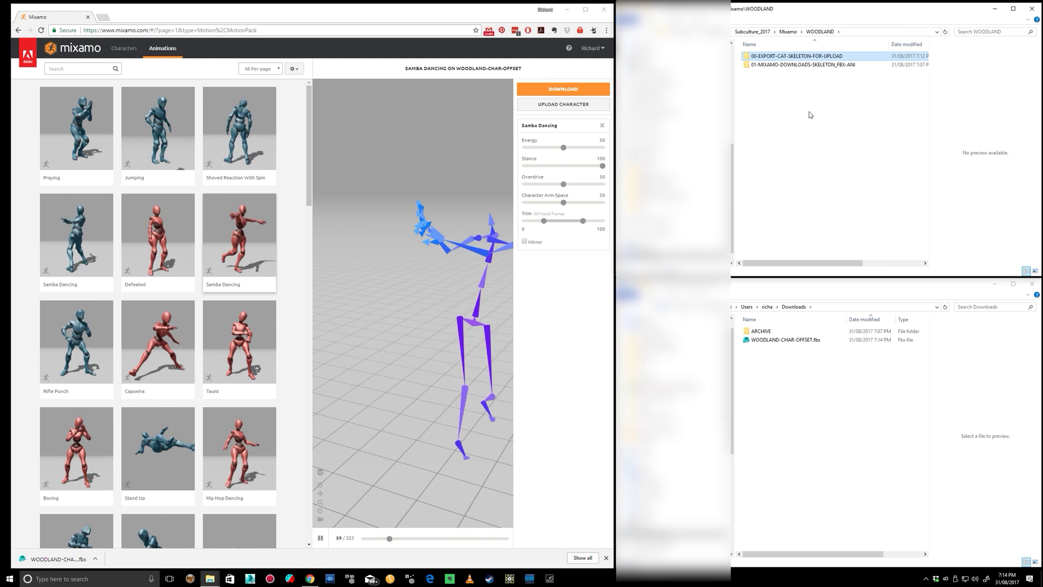
{"action": "double_click", "coordinate": [804, 65]}
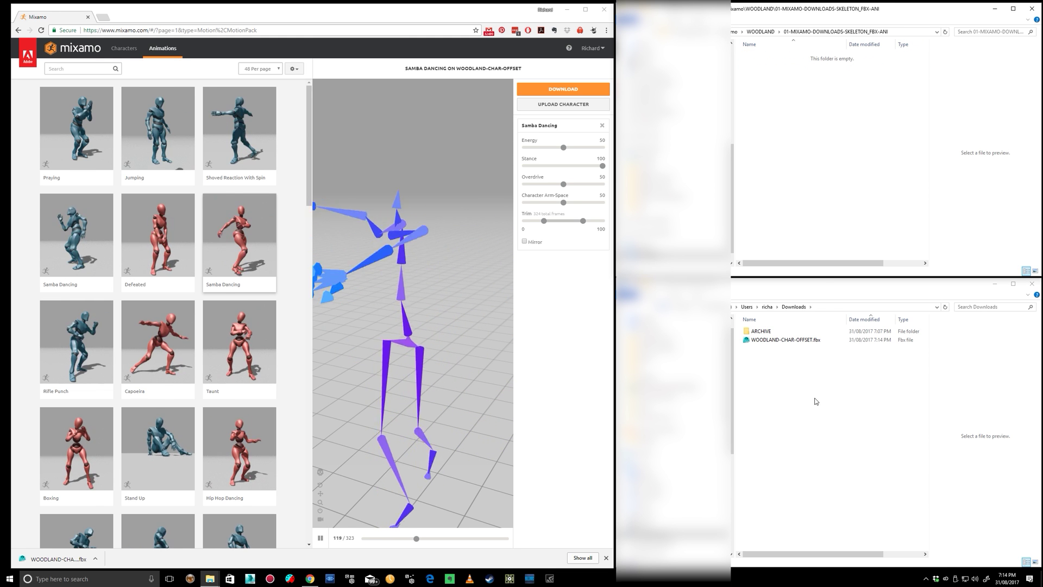
{"action": "left_click_drag", "start_coordinate": [789, 340], "coordinate": [841, 162]}
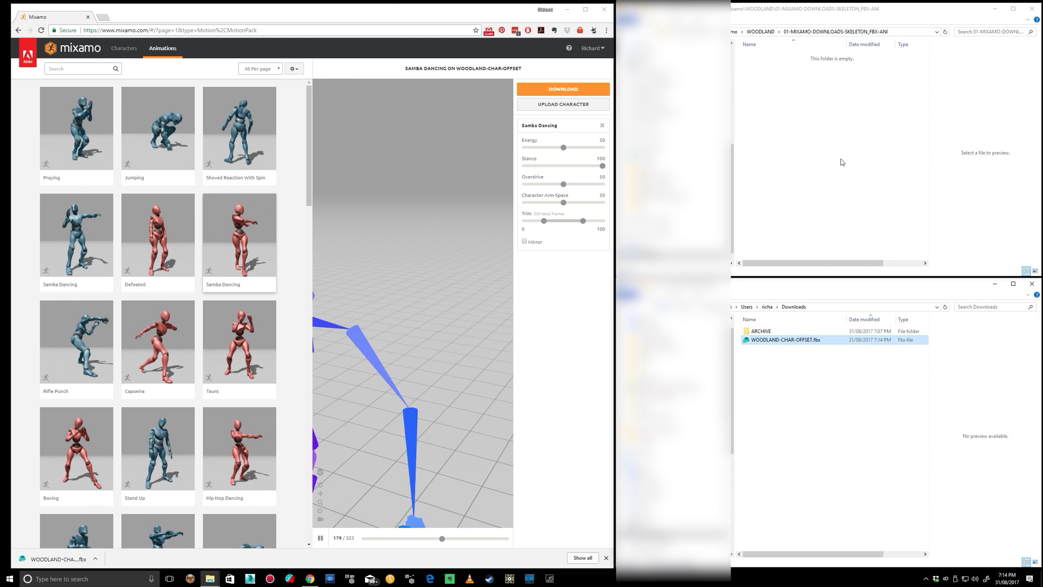
Rename the copied FBX file as WOODLAND-CHAR-OFFSET_Dancing.fbx
{"action": "right_click", "coordinate": [812, 57]}
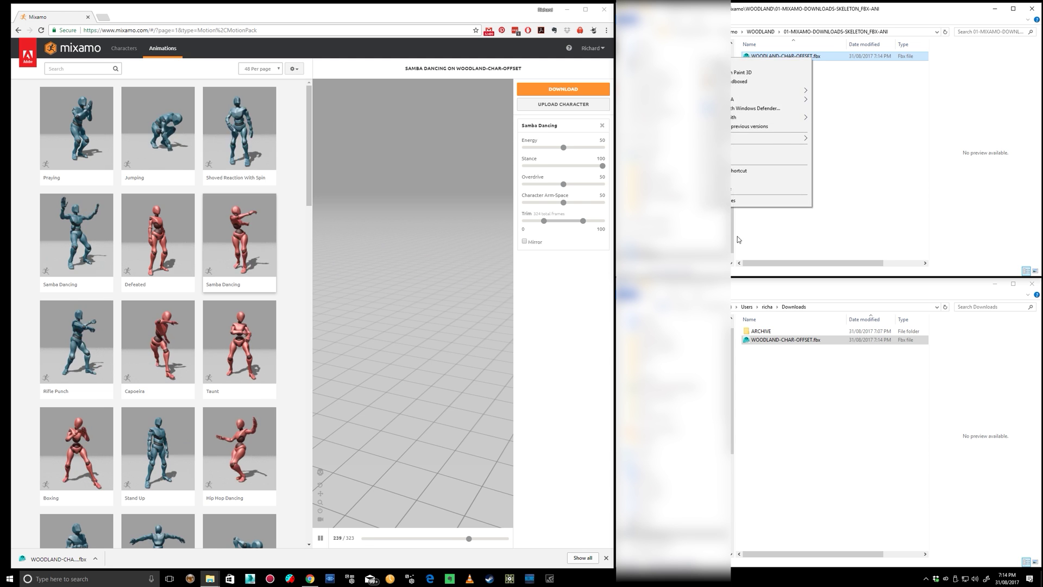
{"action": "left_click", "coordinate": [760, 188]}
{"action": "left_click", "coordinate": [810, 56]}
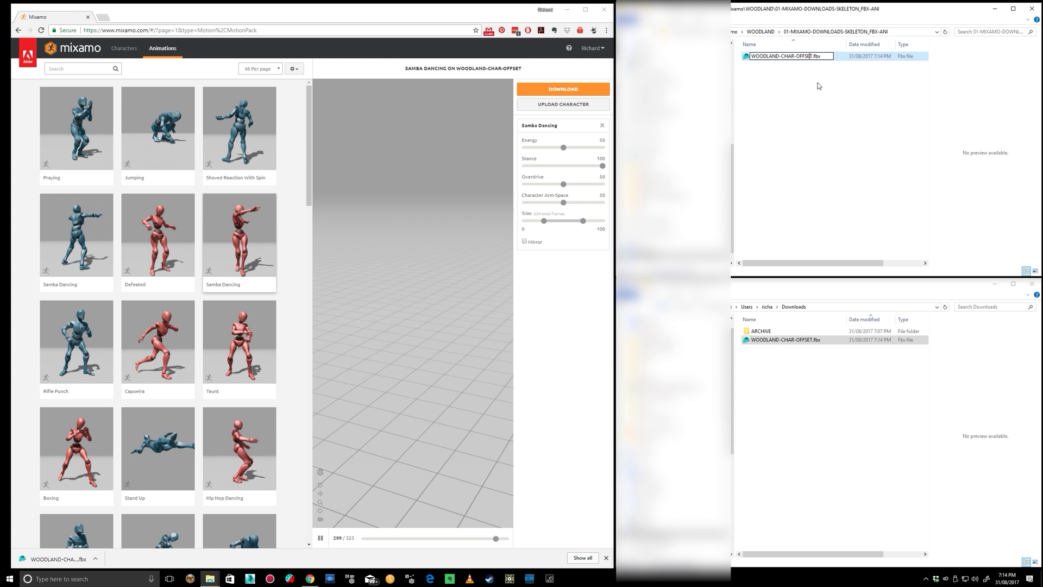
{"action": "type", "text": "_Da"}
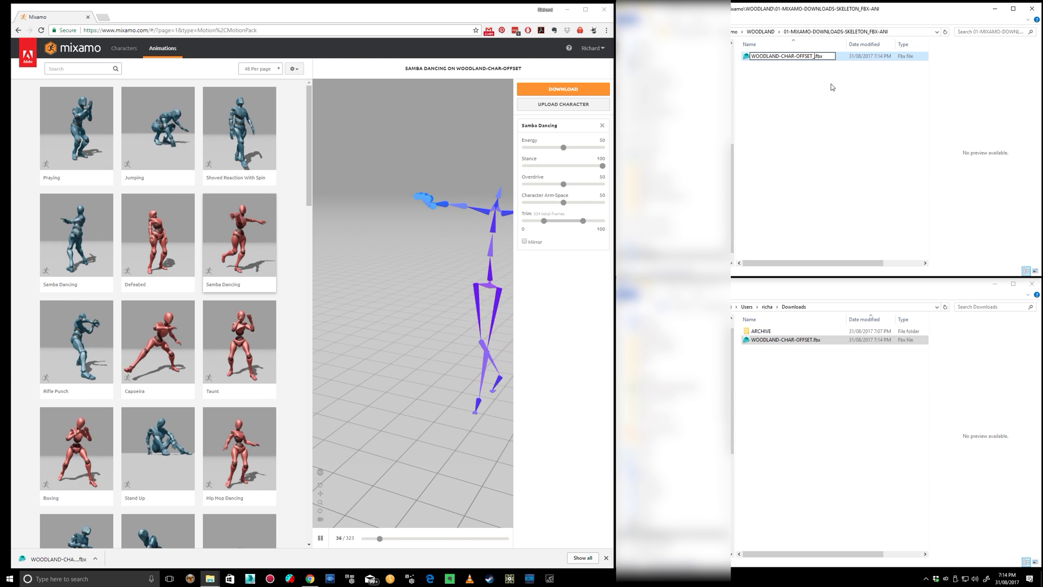
{"action": "type", "text": "ncing"}
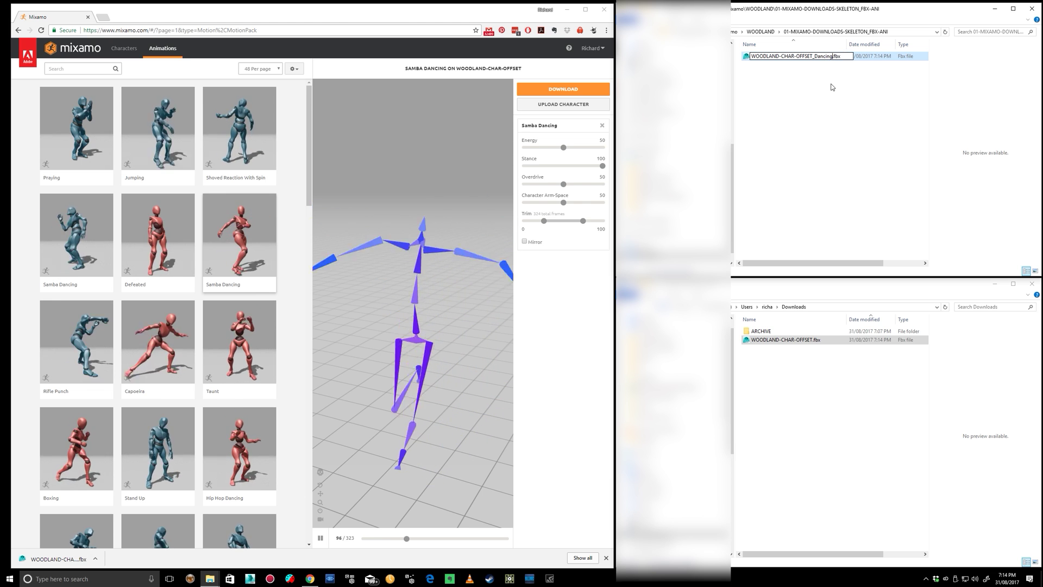
{"action": "key", "text": "Return"}
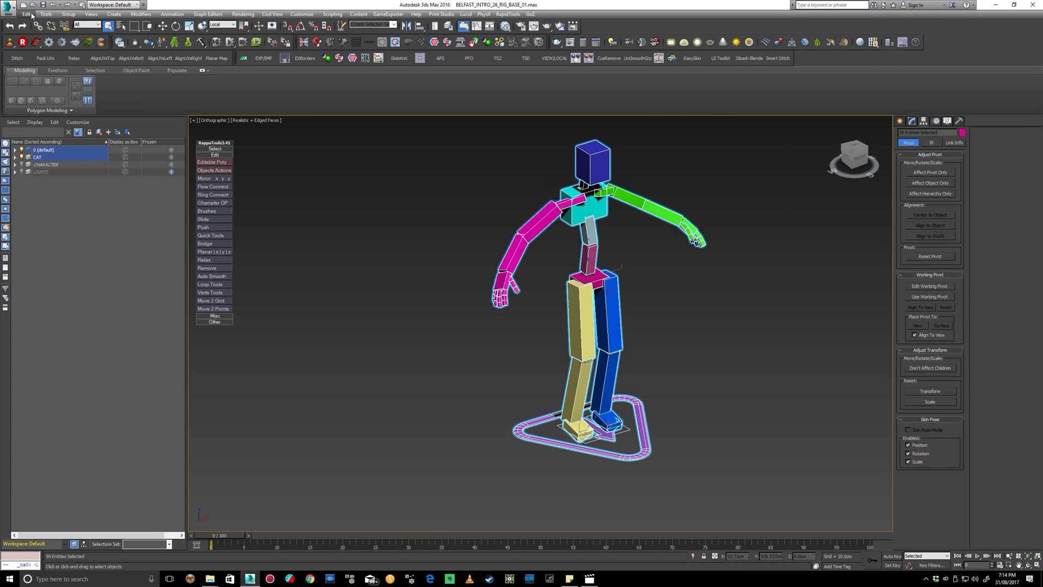
Switch to 3ds Max and fetch the previously held scene
{"action": "left_click", "coordinate": [30, 15]}
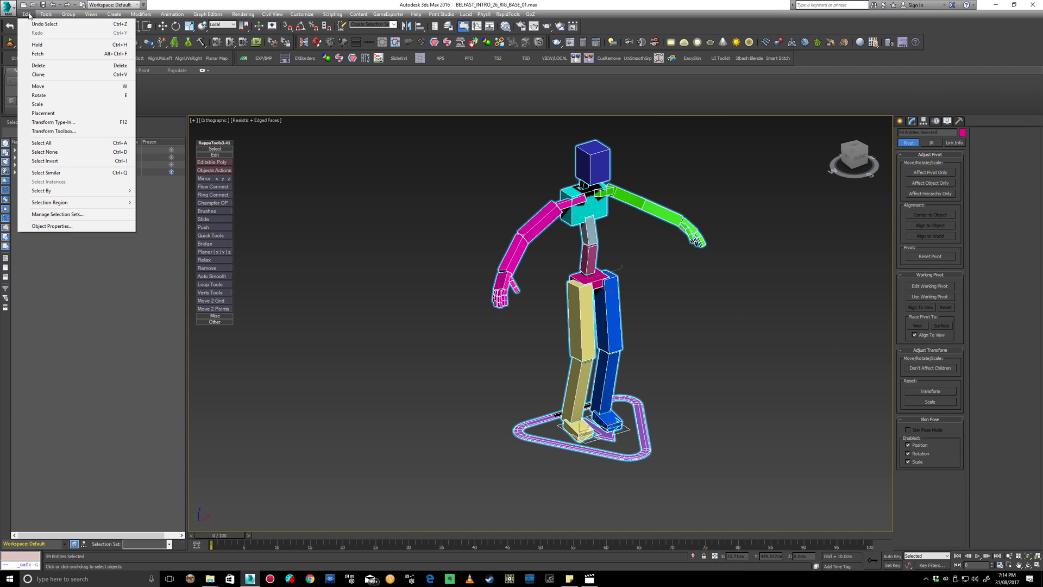
{"action": "left_click", "coordinate": [38, 54]}
{"action": "left_click", "coordinate": [507, 319]}
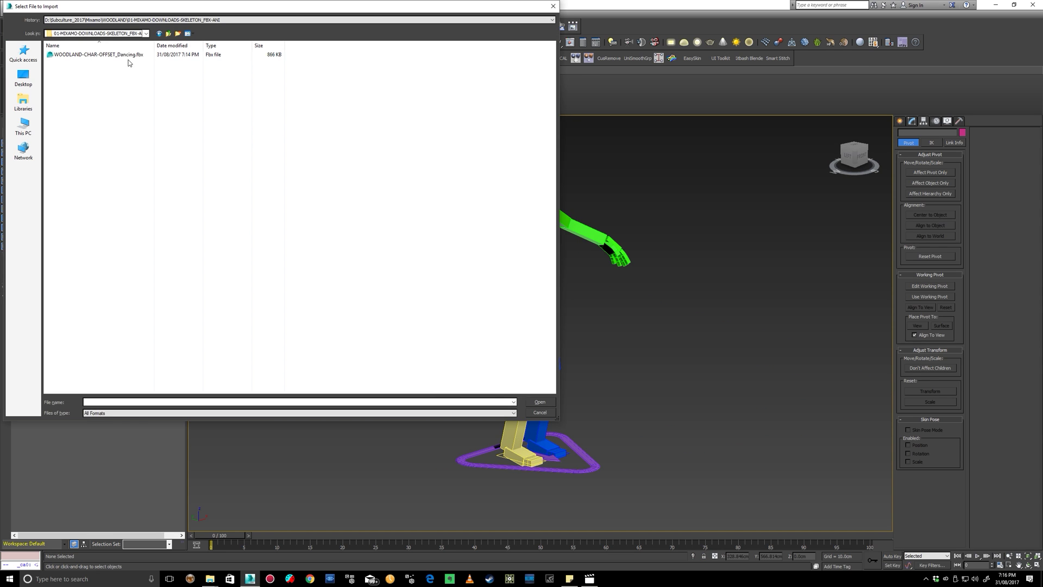
Import WOODLAND-CHAR-OFFSET_Dancing.fbx with file content set to Add and bone conversion set to Leave as bones
{"action": "left_click", "coordinate": [539, 402]}
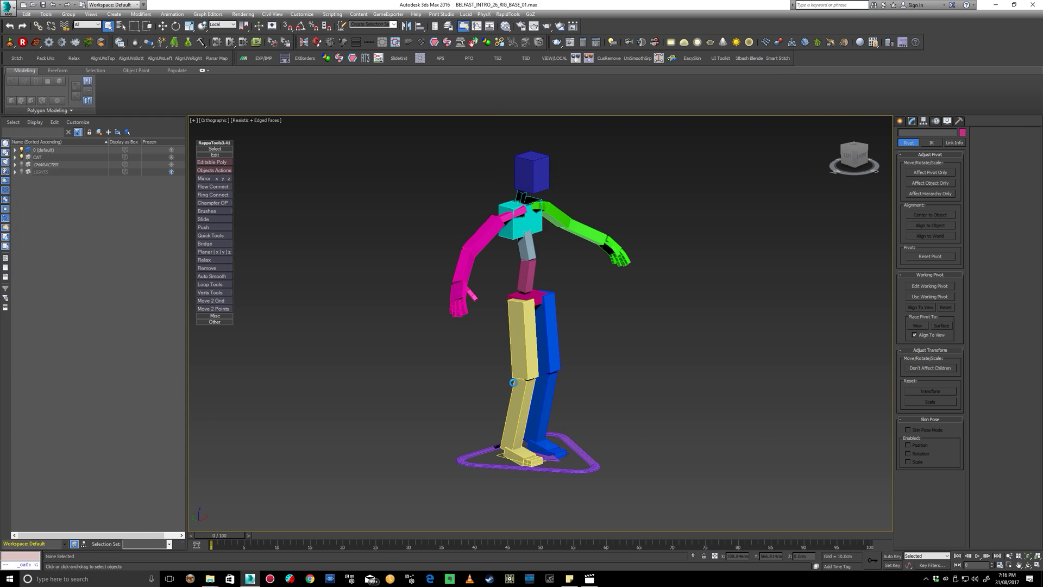
{"action": "left_click", "coordinate": [686, 229]}
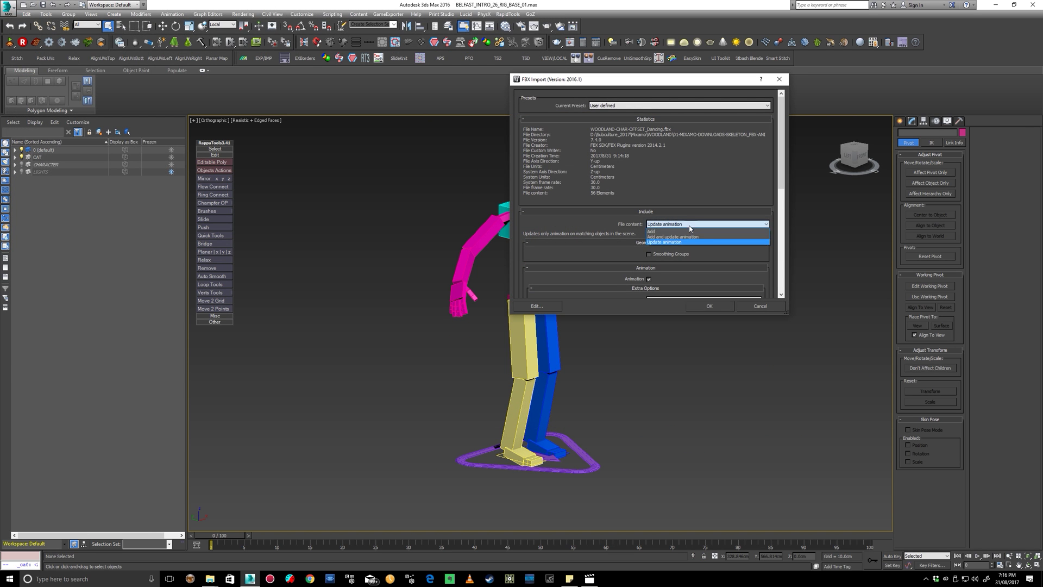
{"action": "left_click", "coordinate": [706, 231]}
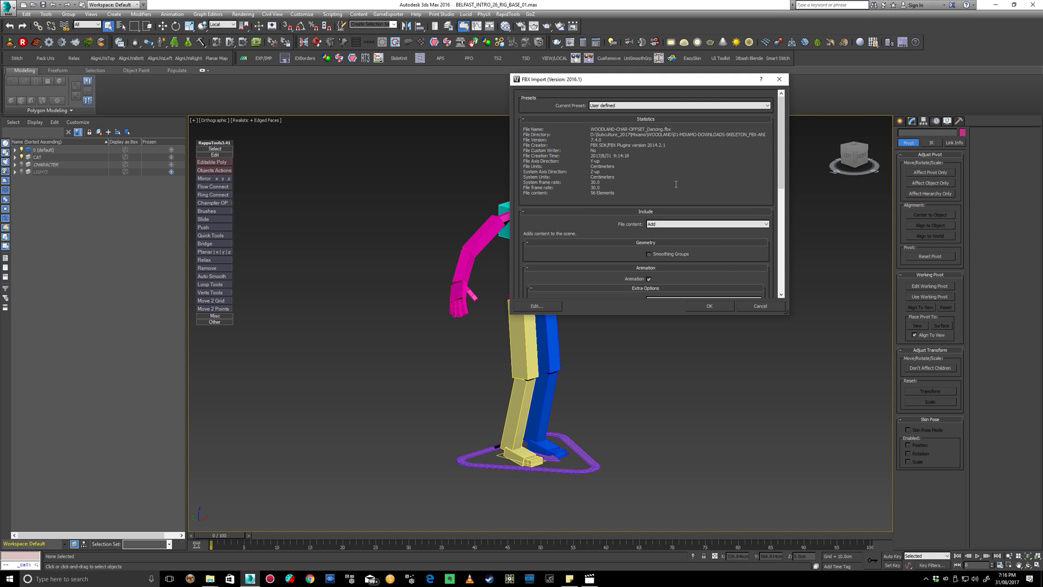
{"action": "left_click_drag", "start_coordinate": [785, 141], "coordinate": [782, 233]}
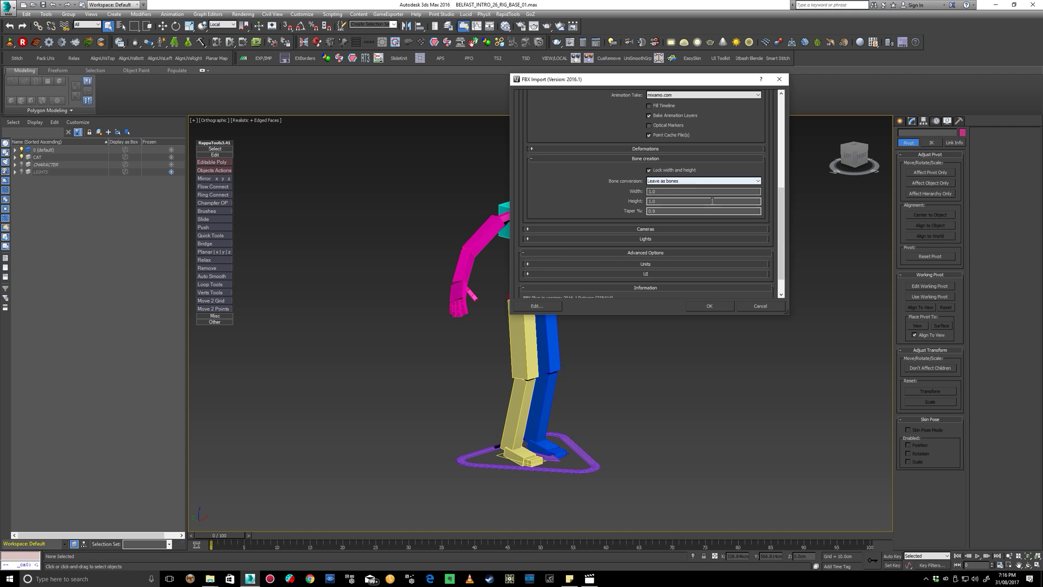
{"action": "left_click", "coordinate": [672, 185]}
{"action": "left_click", "coordinate": [717, 306]}
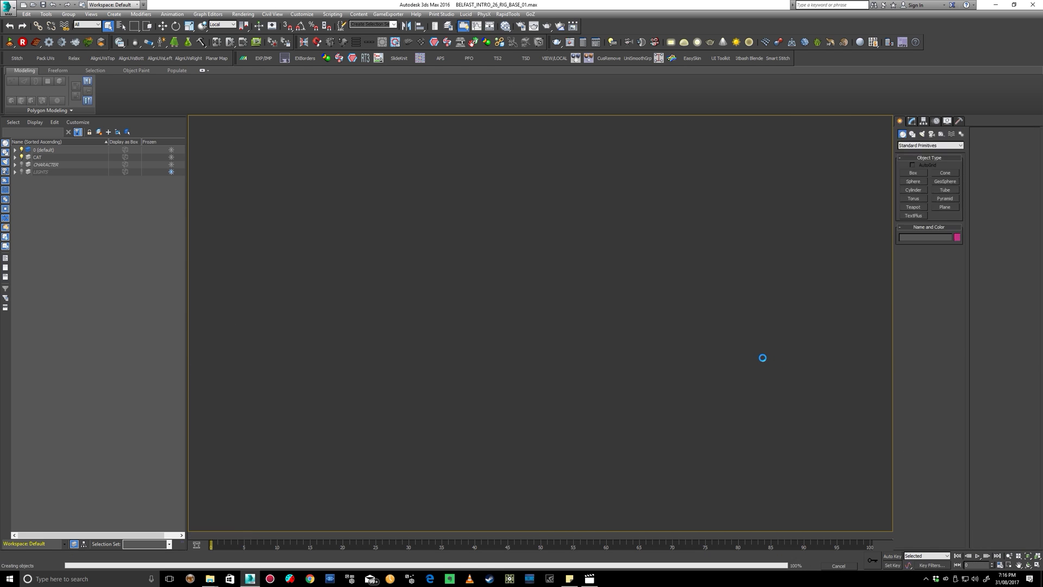
Scrub through the timeline to preview the imported skeleton's animation against the CAT rig
{"action": "scroll", "coordinate": [633, 275], "scroll_direction": "down", "scroll_amount": 2}
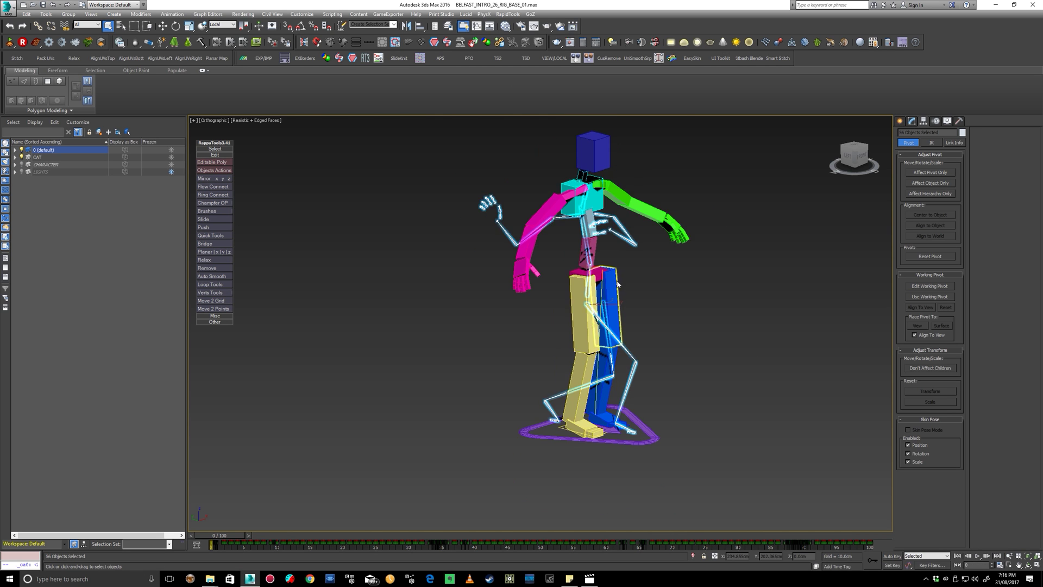
{"action": "middle_click_drag", "start_coordinate": [633, 292], "coordinate": [574, 364]}
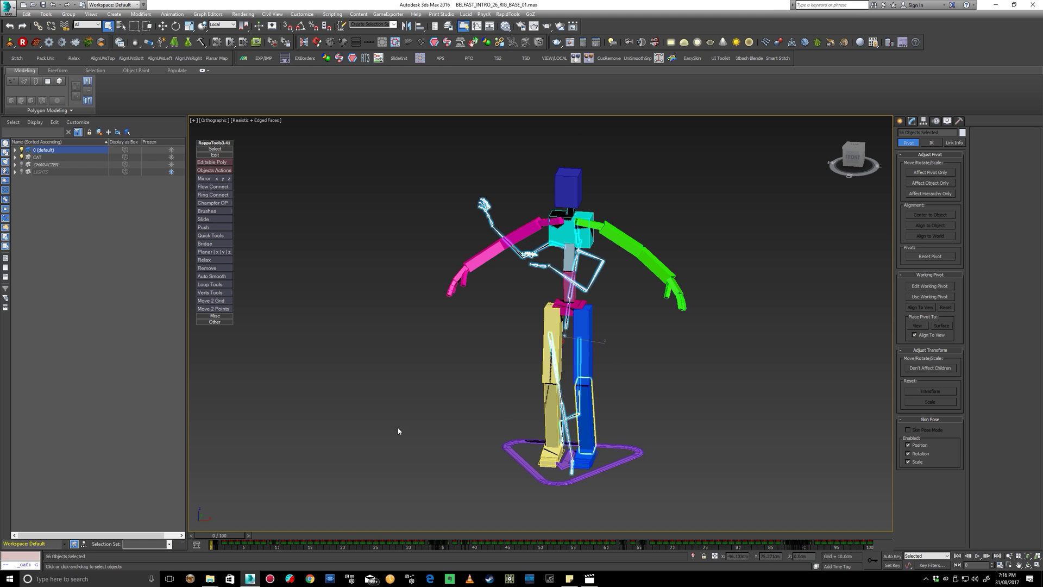
{"action": "left_click_drag", "start_coordinate": [216, 538], "coordinate": [861, 536]}
{"action": "left_click_drag", "start_coordinate": [932, 586], "coordinate": [108, 538]}
Open CAT Capture Animation and pick the imported skeleton's Base HumanPelvis as the source object
{"action": "left_click", "coordinate": [173, 15]}
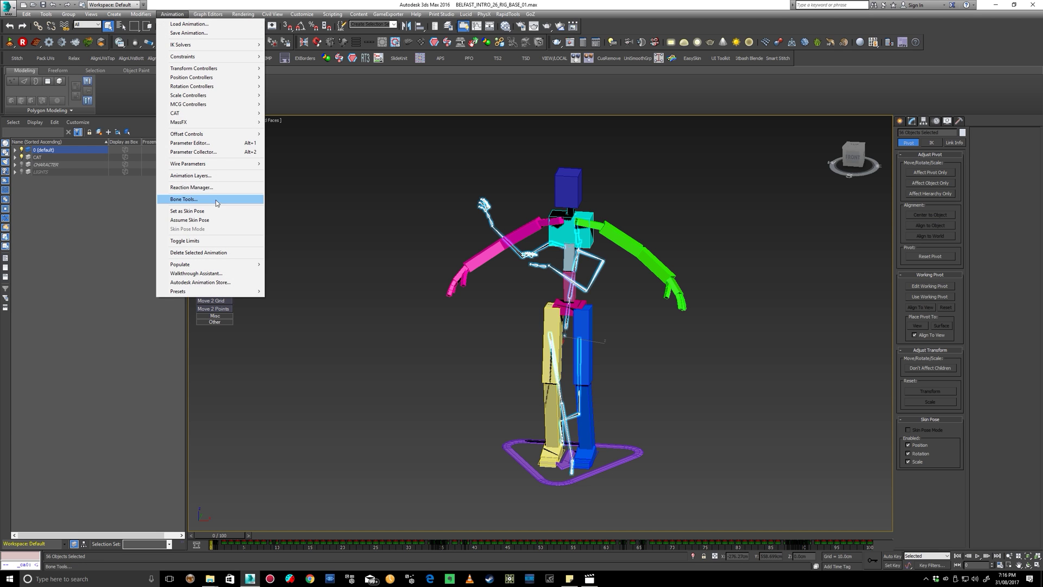
{"action": "mouse_move", "coordinate": [262, 113]}
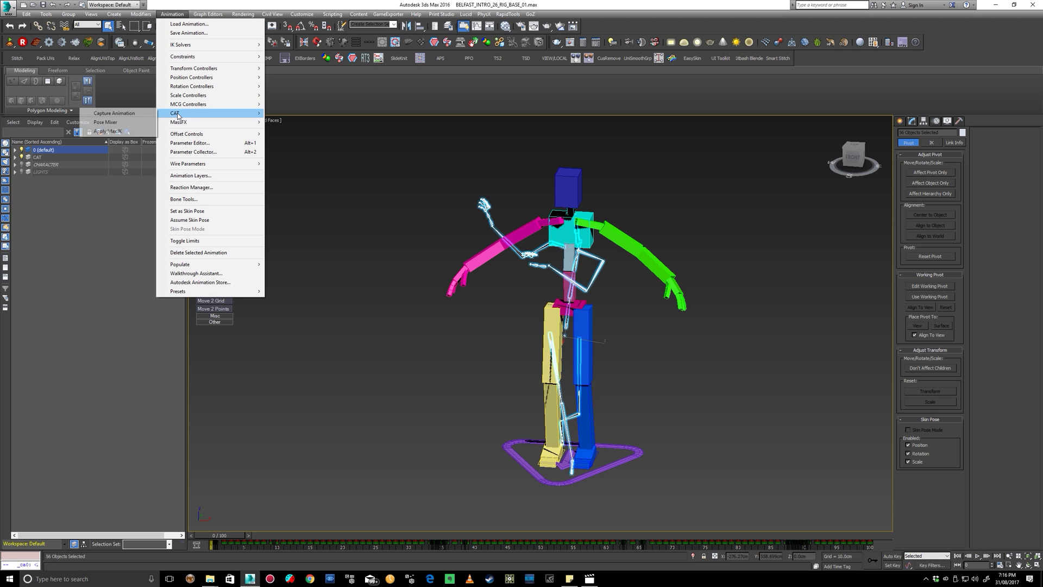
{"action": "left_click", "coordinate": [132, 114]}
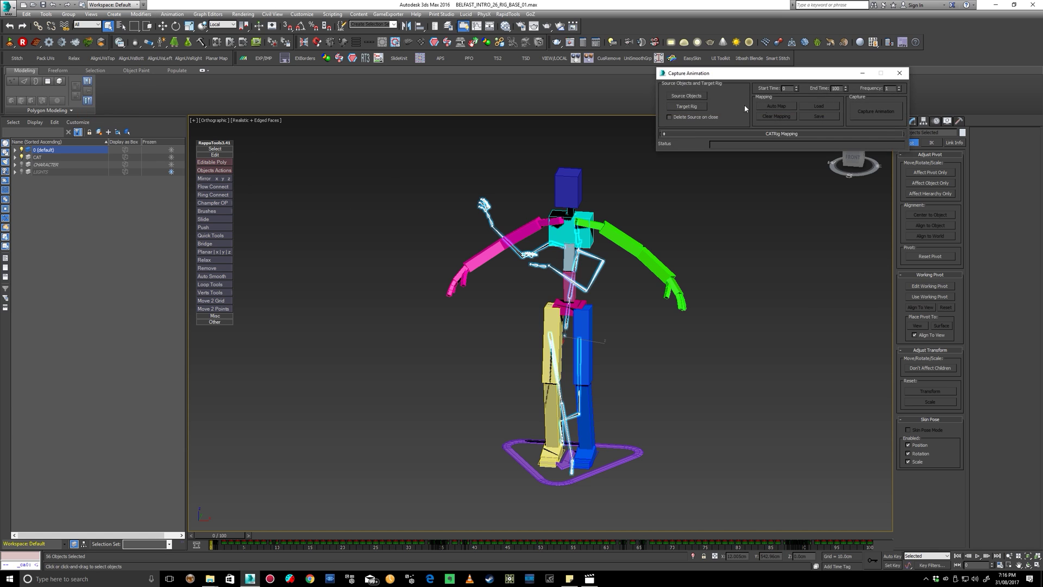
{"action": "scroll", "coordinate": [570, 326], "scroll_direction": "up", "scroll_amount": 5}
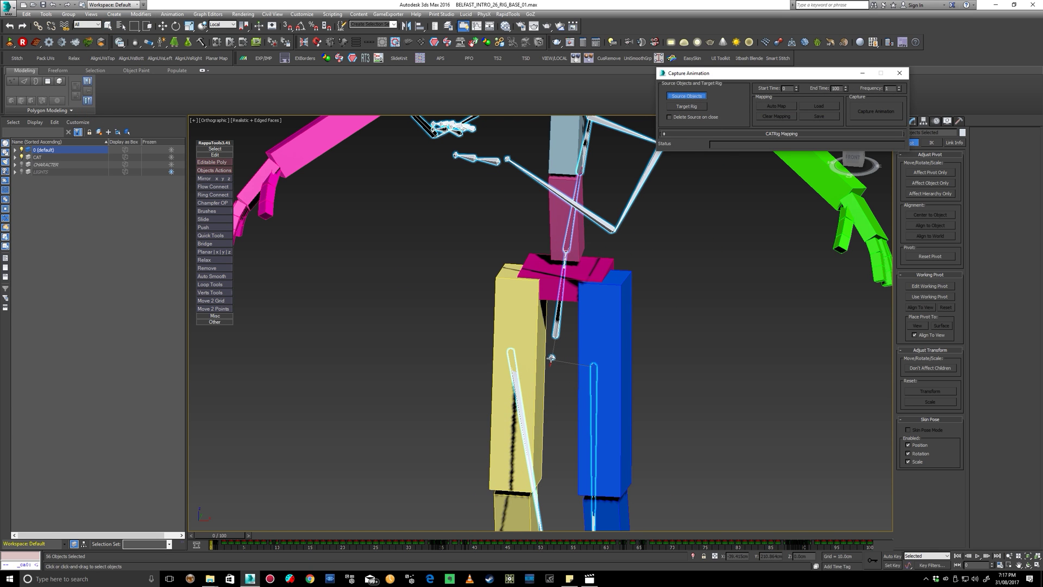
{"action": "scroll", "coordinate": [680, 291], "scroll_direction": "down", "scroll_amount": 4}
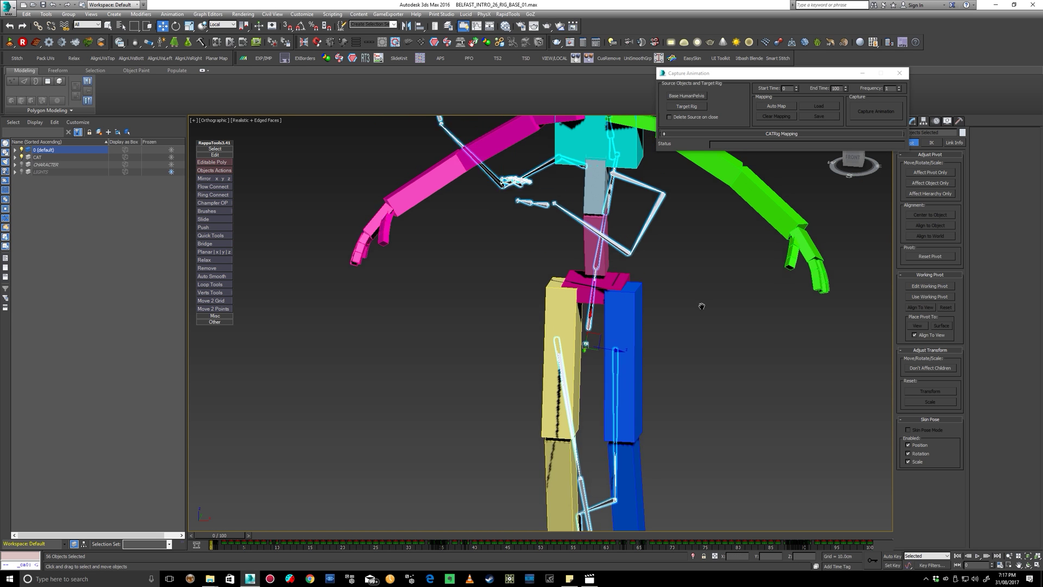
Pick the CAT rig's pelvis in the viewport to set Base Human as the target rig
{"action": "middle_click_drag", "start_coordinate": [621, 324], "coordinate": [615, 301], "text": "alt"}
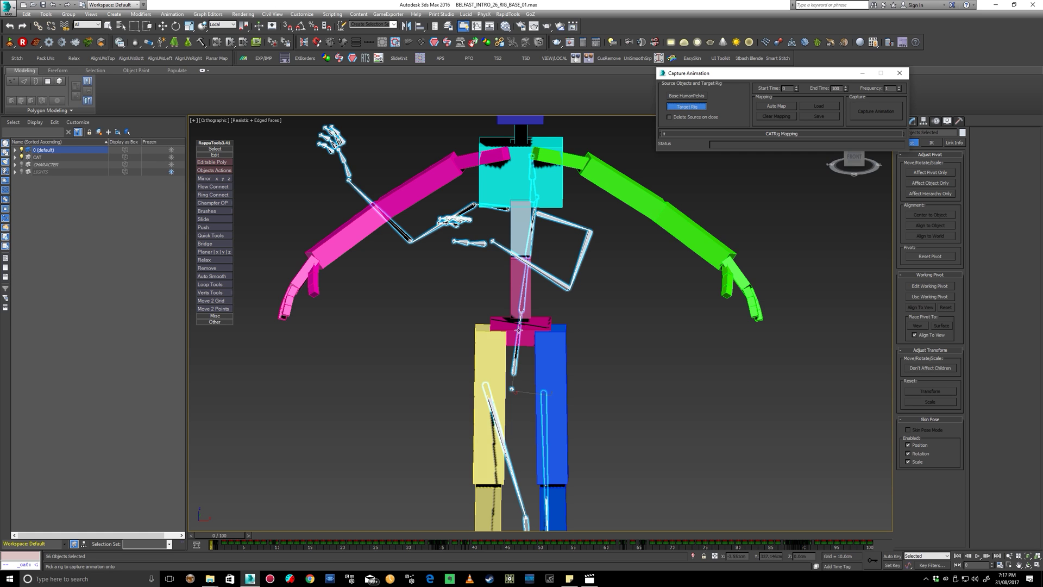
{"action": "left_click", "coordinate": [499, 324]}
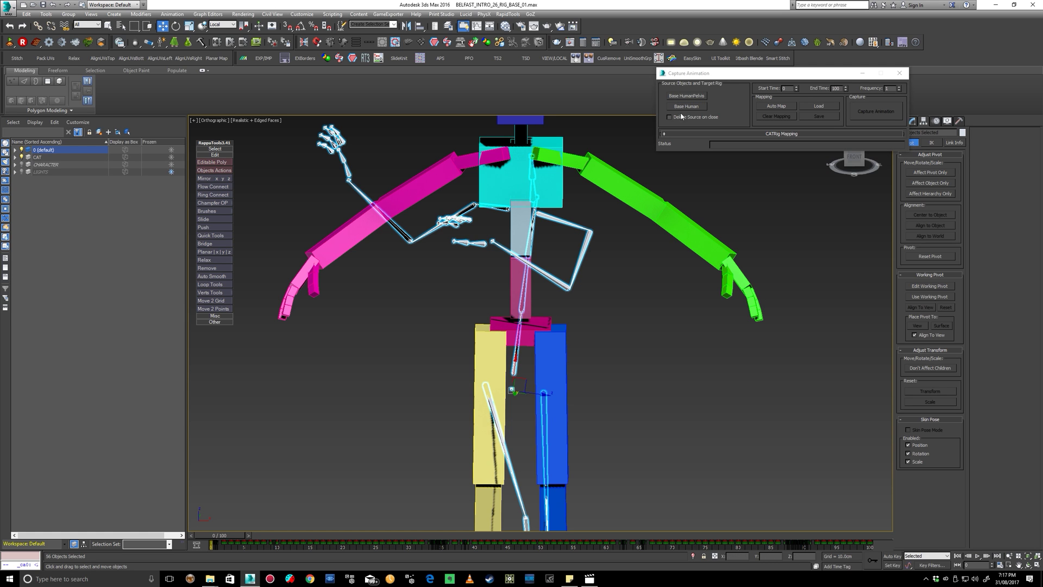
{"action": "scroll", "coordinate": [617, 289], "scroll_direction": "down", "scroll_amount": 3}
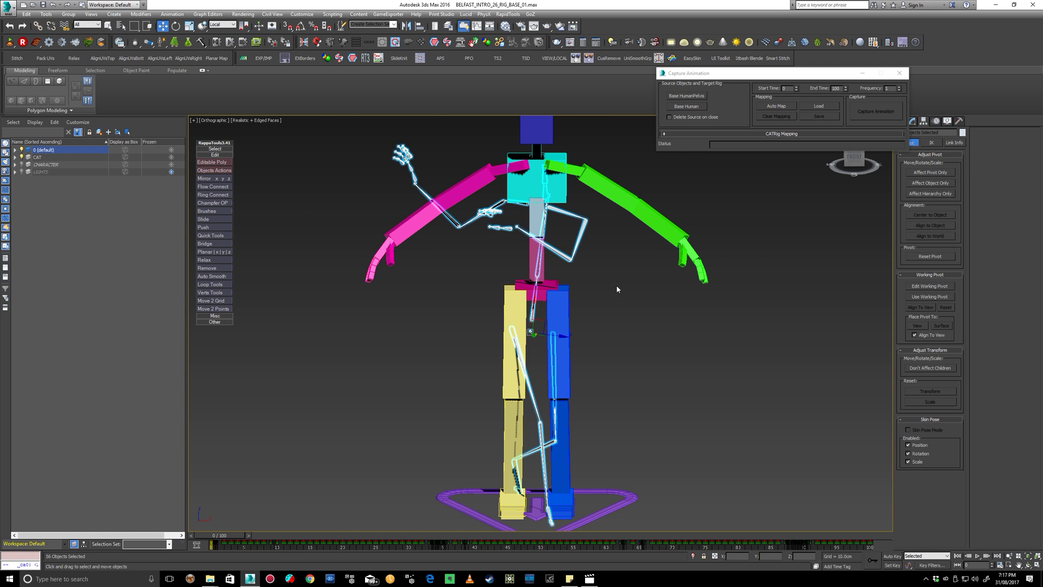
Expand the CATRig mapping and examine the source and target node lists alongside the two skeletons
{"action": "left_click", "coordinate": [664, 132]}
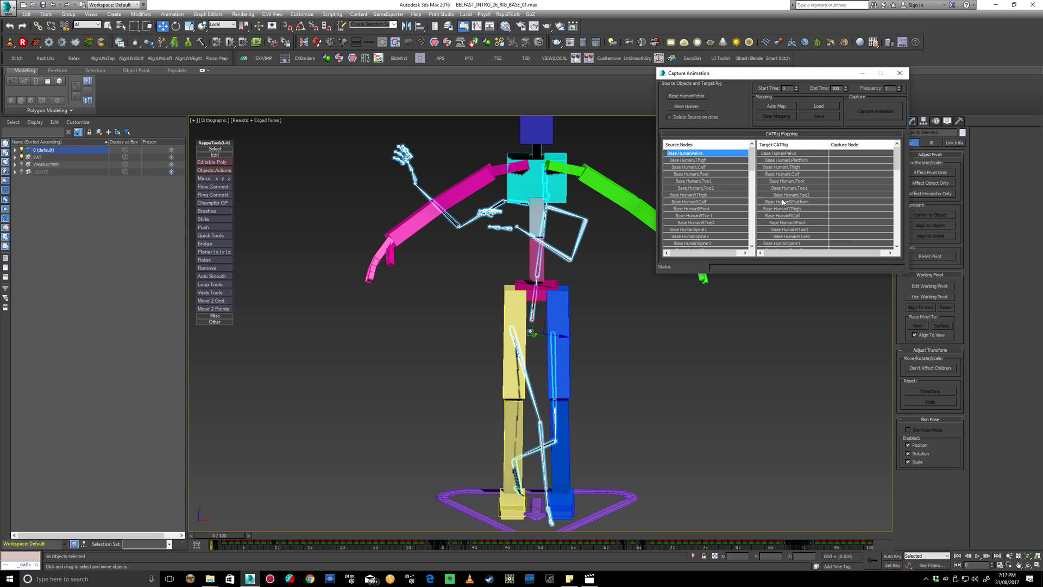
{"action": "scroll", "coordinate": [812, 228], "scroll_direction": "down", "scroll_amount": 7}
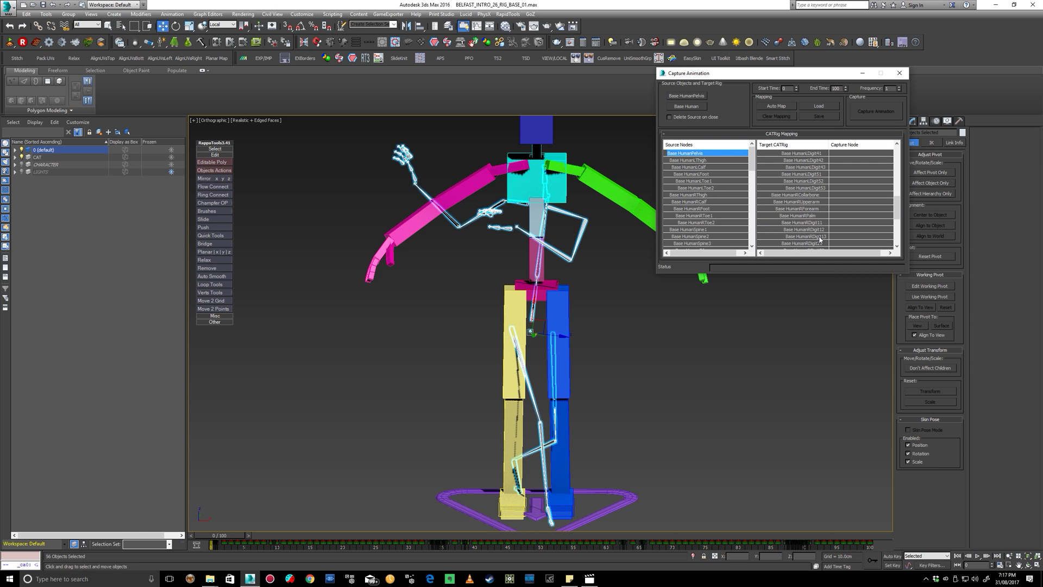
{"action": "scroll", "coordinate": [819, 239], "scroll_direction": "up", "scroll_amount": 6}
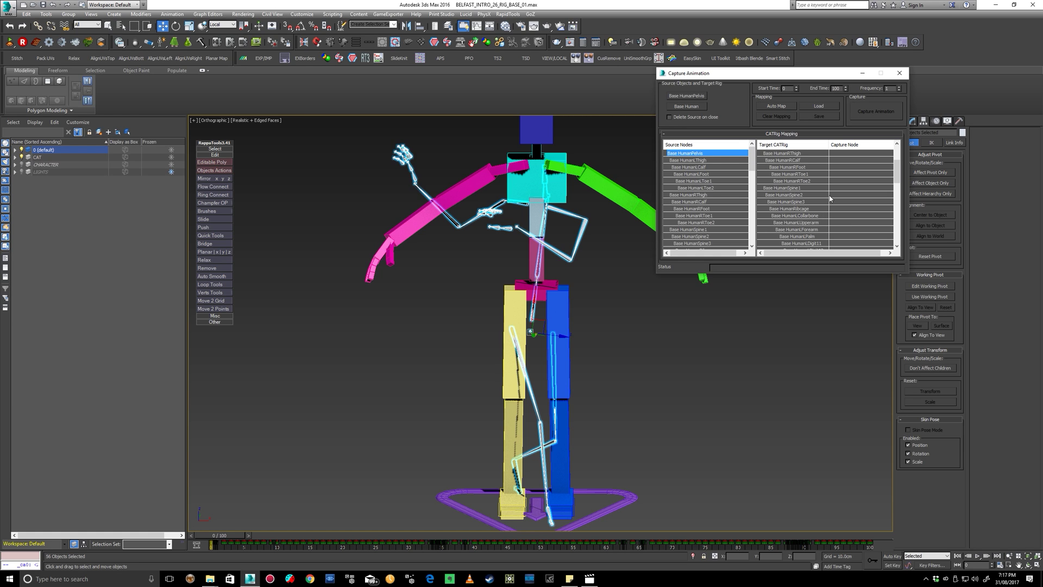
{"action": "scroll", "coordinate": [829, 199], "scroll_direction": "down", "scroll_amount": 3}
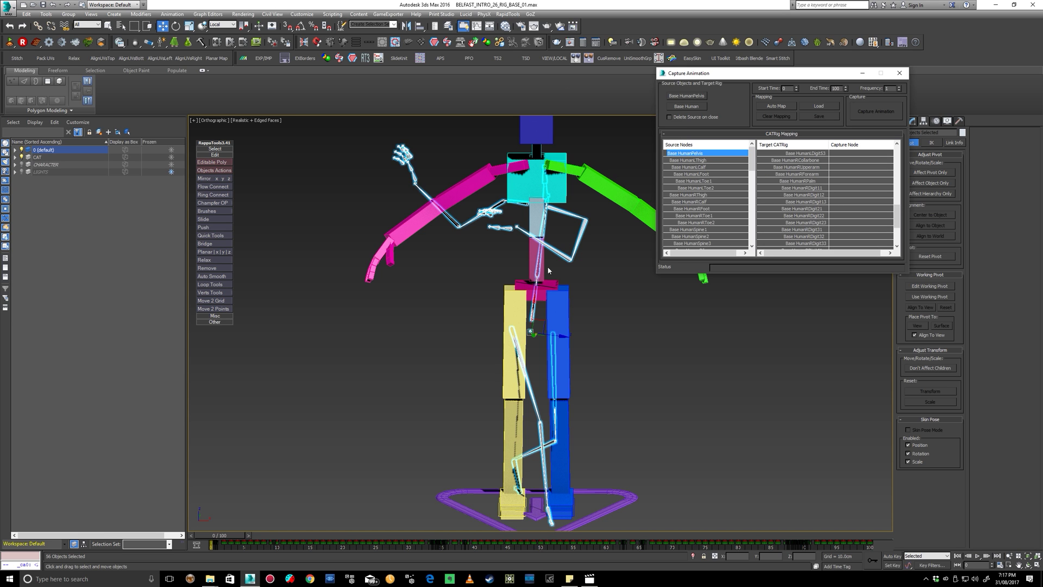
{"action": "mouse_move", "coordinate": [548, 270]}
{"action": "middle_mouse_down"}
{"action": "mouse_move", "coordinate": [540, 286]}
{"action": "mouse_move", "coordinate": [570, 263]}
{"action": "mouse_move", "coordinate": [558, 264]}
{"action": "middle_mouse_up"}
{"action": "scroll", "coordinate": [571, 263], "scroll_direction": "down", "scroll_amount": 3}
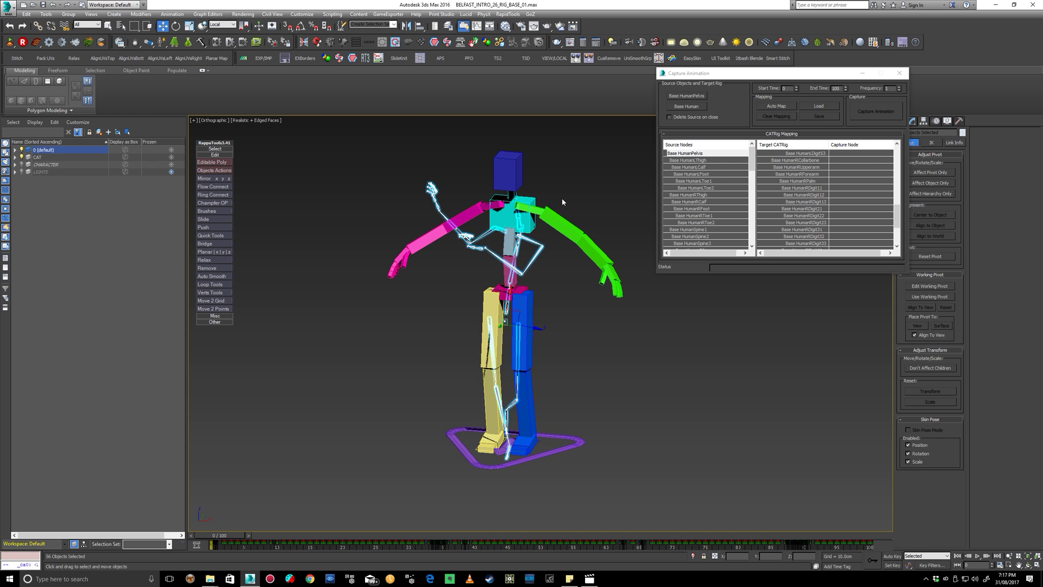
Load the Mixamo_WOODLAND_MappingPreset.cam mapping for the animation capture
{"action": "left_click", "coordinate": [829, 109]}
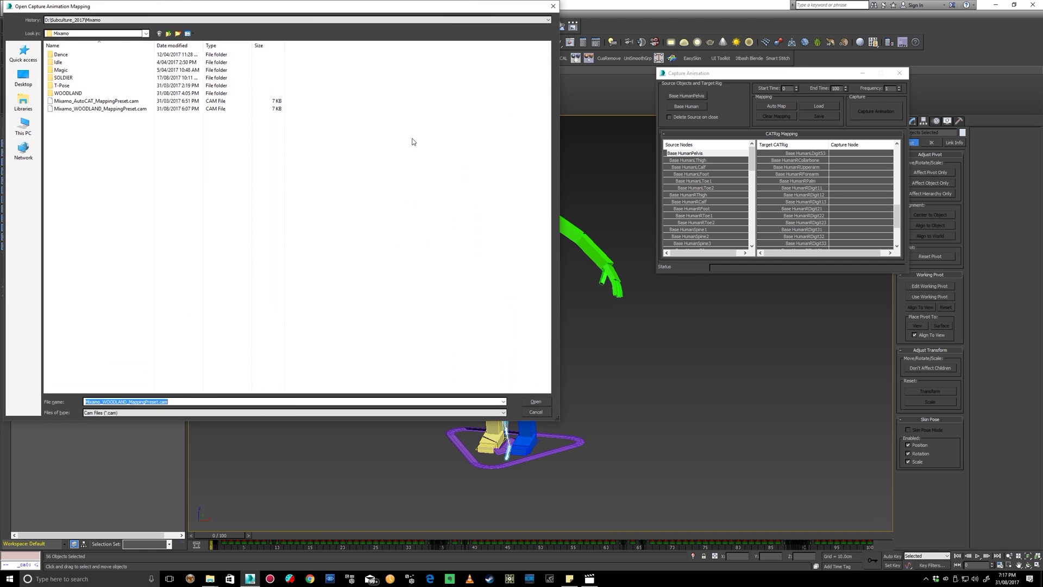
{"action": "left_click", "coordinate": [82, 109]}
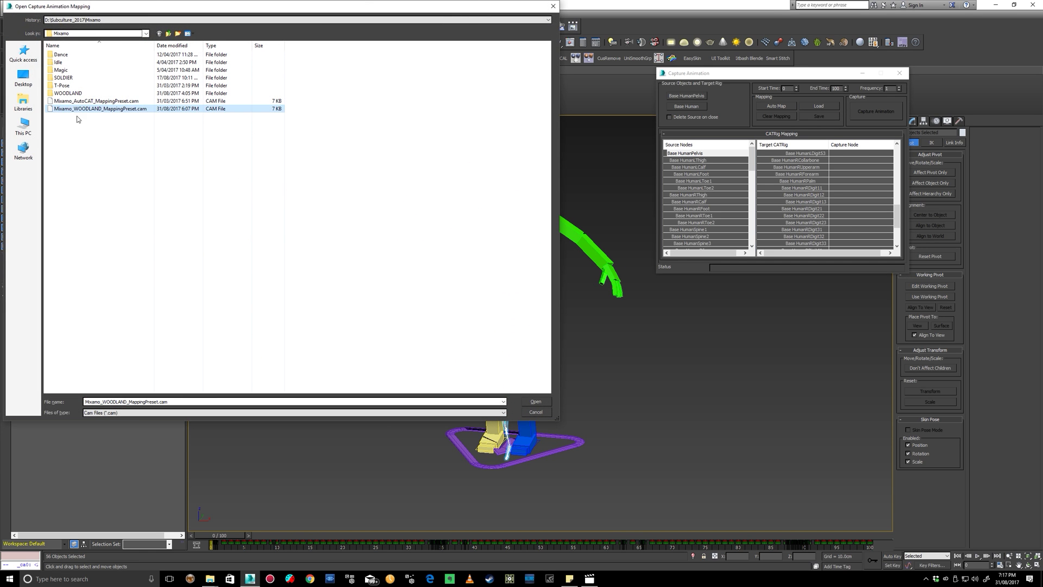
{"action": "left_click", "coordinate": [536, 403]}
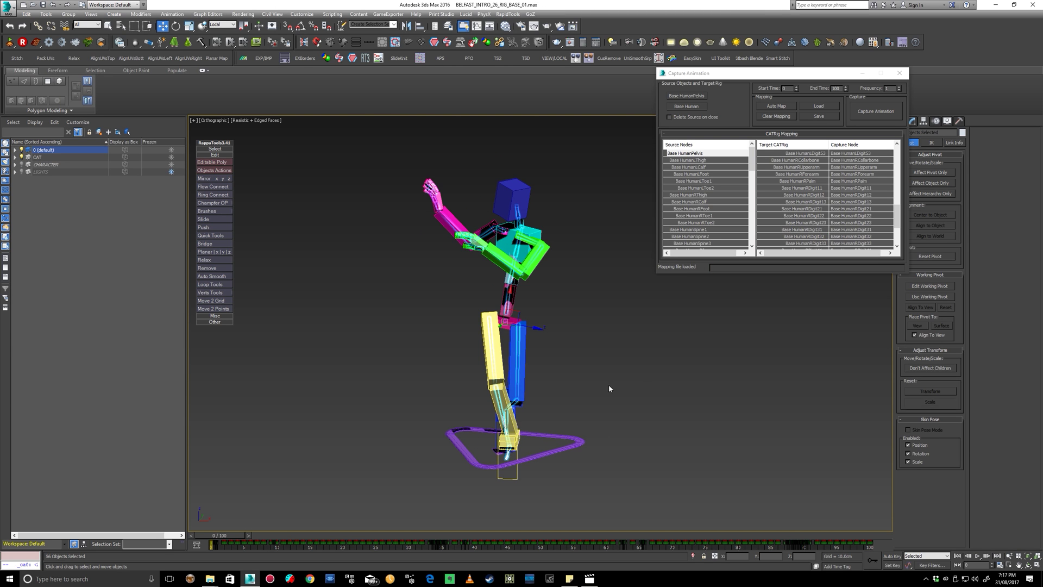
Examine how the foot platforms and toes are mapped between the source and target lists, checking the left foot platform against the rig
{"action": "middle_click_drag", "start_coordinate": [609, 389], "coordinate": [574, 371], "text": "alt"}
{"action": "middle_click_drag", "start_coordinate": [526, 398], "coordinate": [550, 286]}
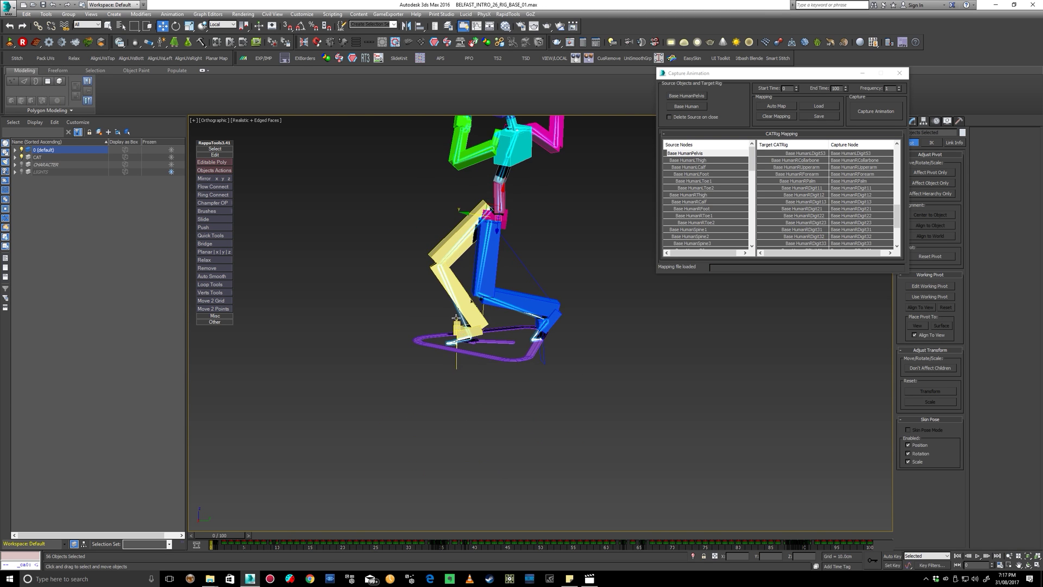
{"action": "scroll", "coordinate": [456, 318], "scroll_direction": "up", "scroll_amount": 5}
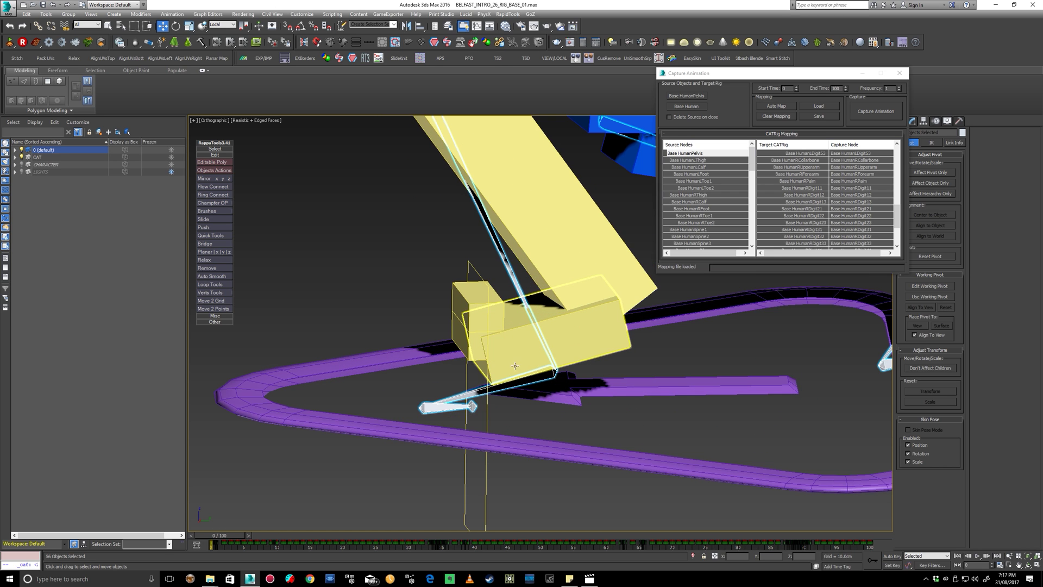
{"action": "left_click", "coordinate": [709, 168]}
{"action": "scroll", "coordinate": [721, 199], "scroll_direction": "down", "scroll_amount": 1}
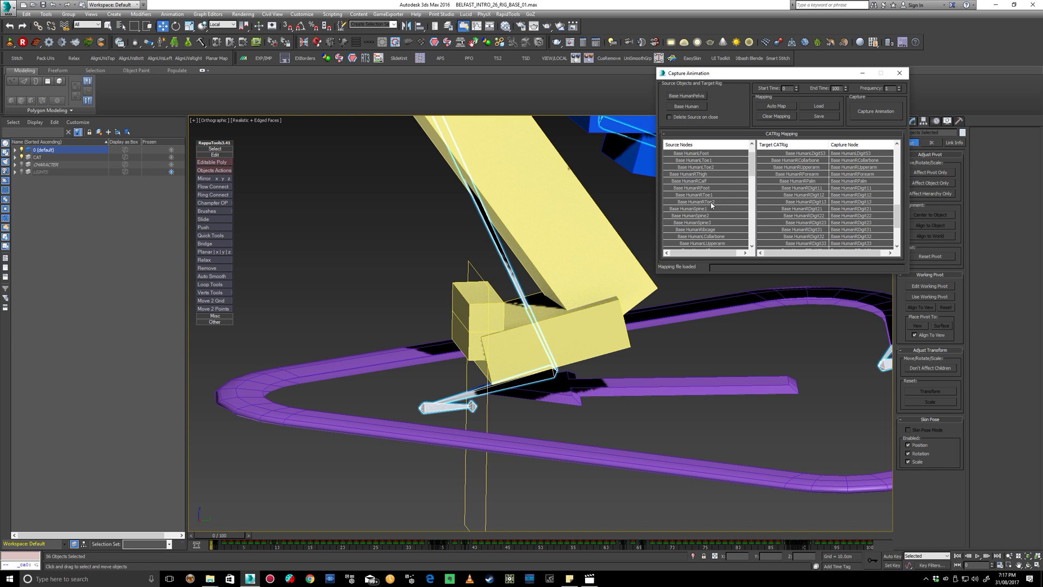
{"action": "scroll", "coordinate": [837, 183], "scroll_direction": "up", "scroll_amount": 8}
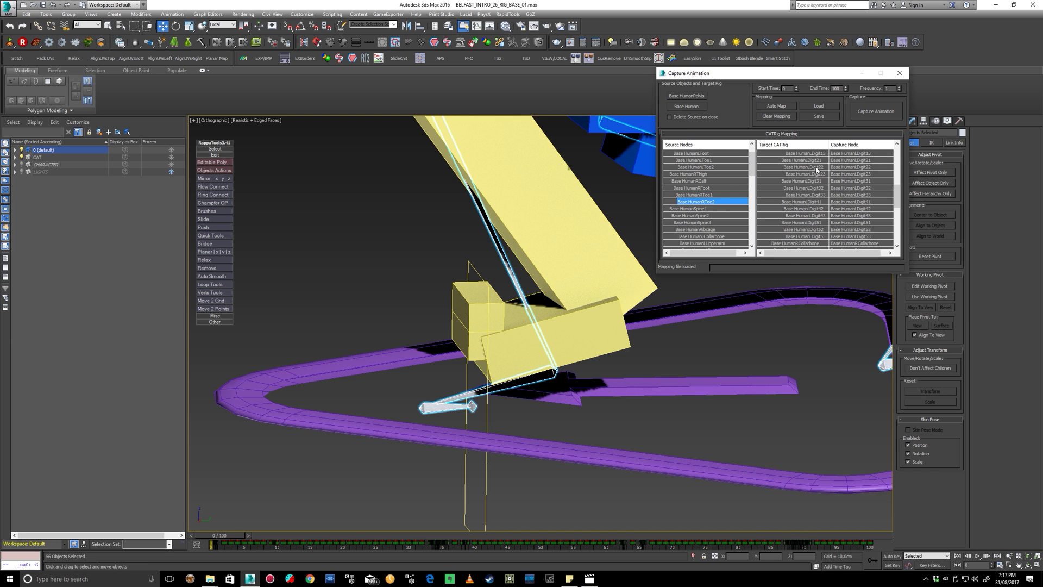
{"action": "scroll", "coordinate": [821, 174], "scroll_direction": "up", "scroll_amount": 4}
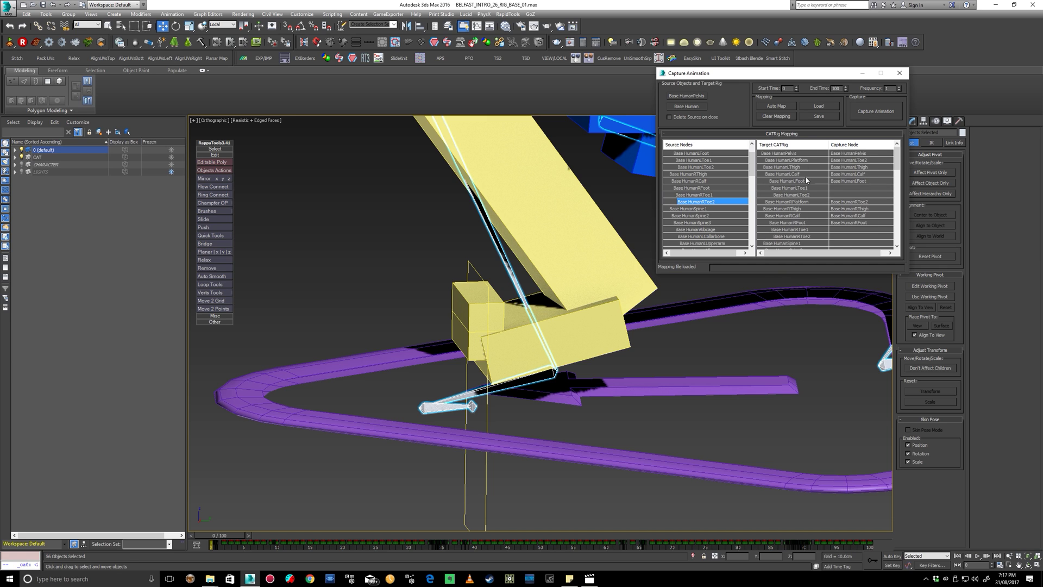
{"action": "left_click", "coordinate": [794, 168]}
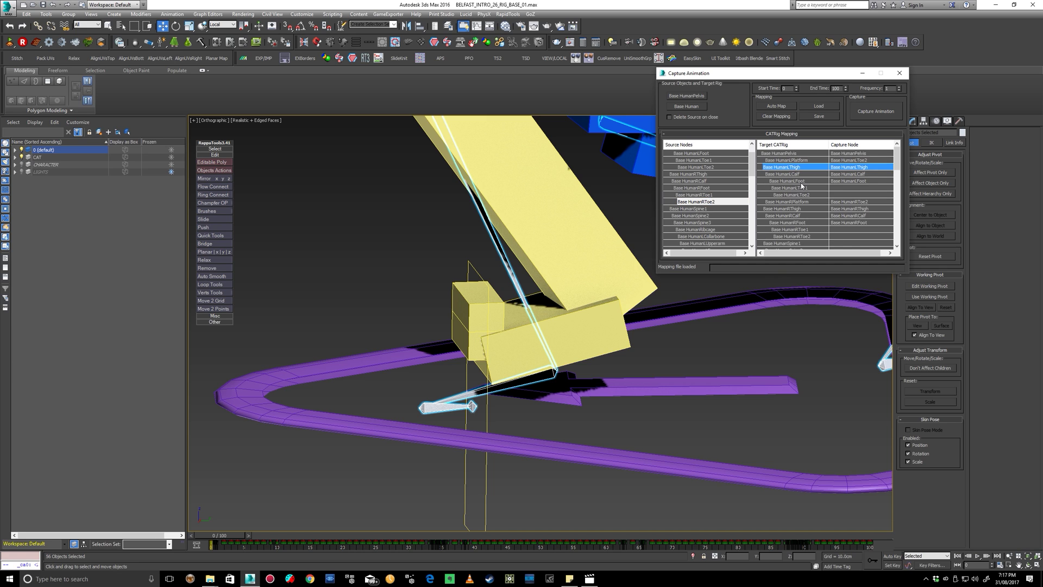
{"action": "left_click", "coordinate": [801, 182]}
{"action": "left_click", "coordinate": [798, 161]}
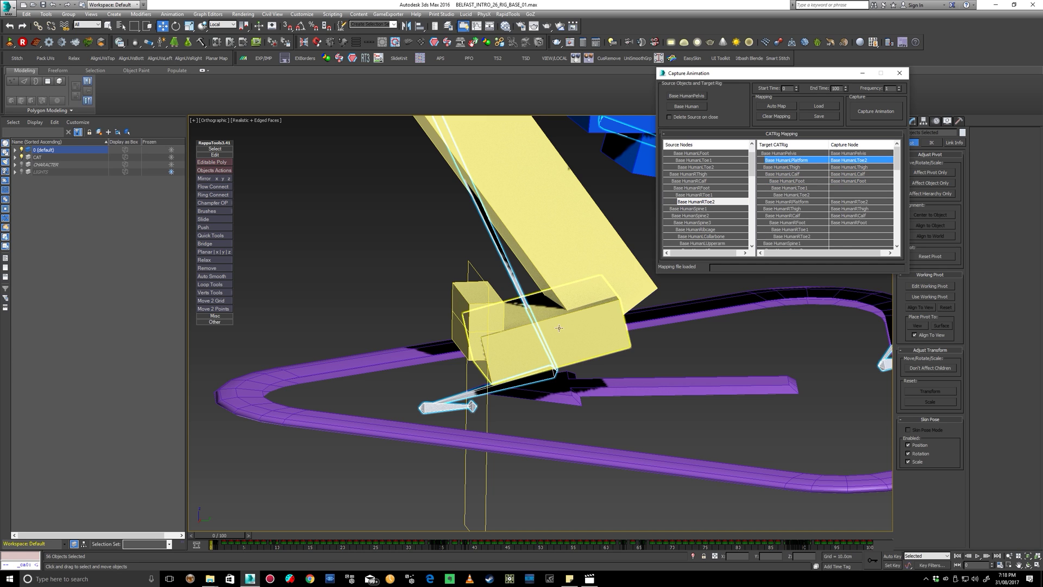
{"action": "double_click", "coordinate": [800, 162]}
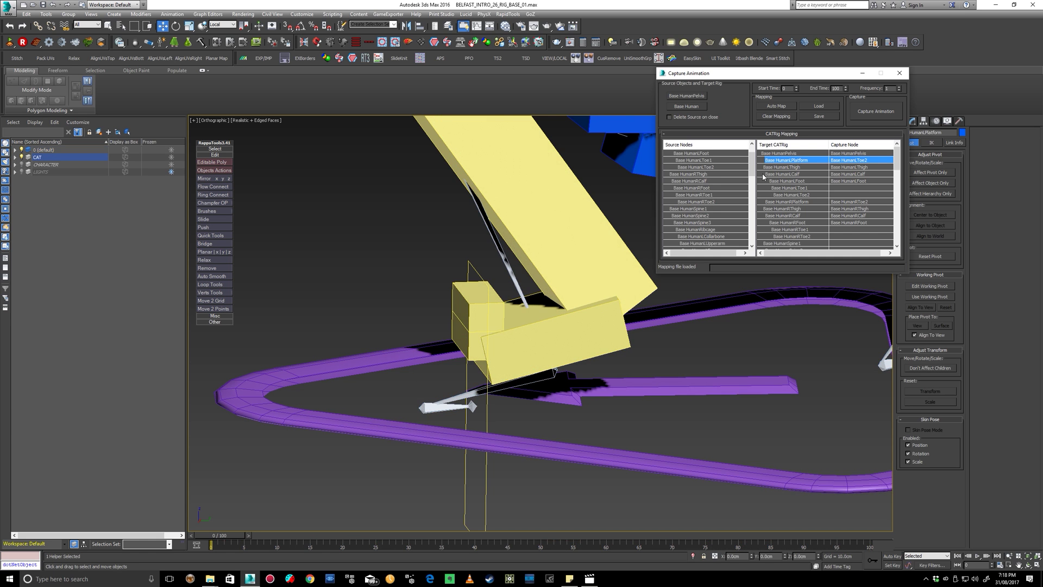
Select the imported skeleton's left Toe2 bone, the source for the left foot platform, with the Rotate tool active
{"action": "scroll", "coordinate": [647, 381], "scroll_direction": "down", "scroll_amount": 4}
{"action": "scroll", "coordinate": [700, 379], "scroll_direction": "up", "scroll_amount": 3}
{"action": "middle_click_drag", "start_coordinate": [757, 382], "coordinate": [514, 414], "text": "alt"}
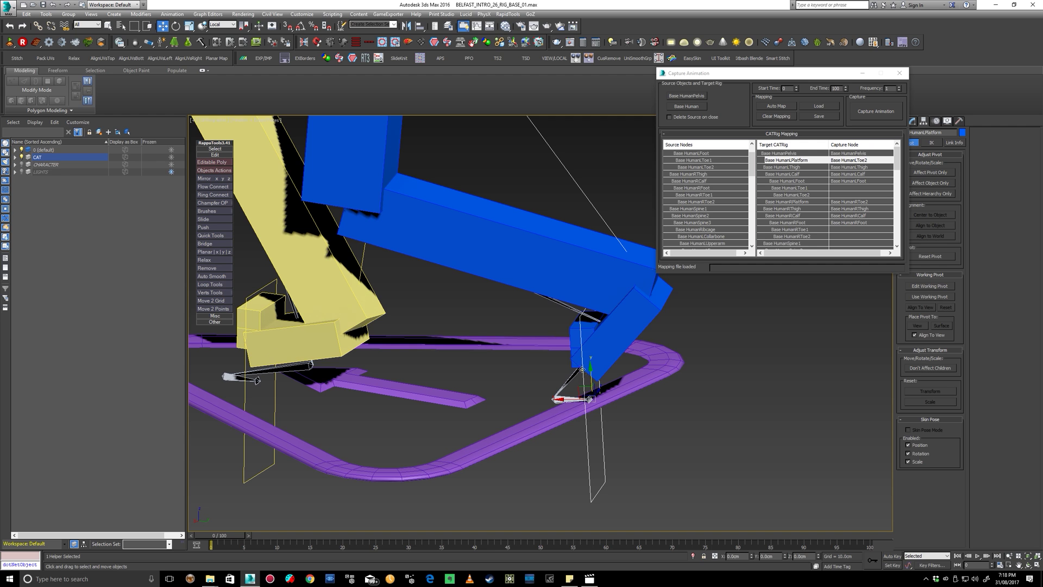
{"action": "scroll", "coordinate": [525, 366], "scroll_direction": "down", "scroll_amount": 3}
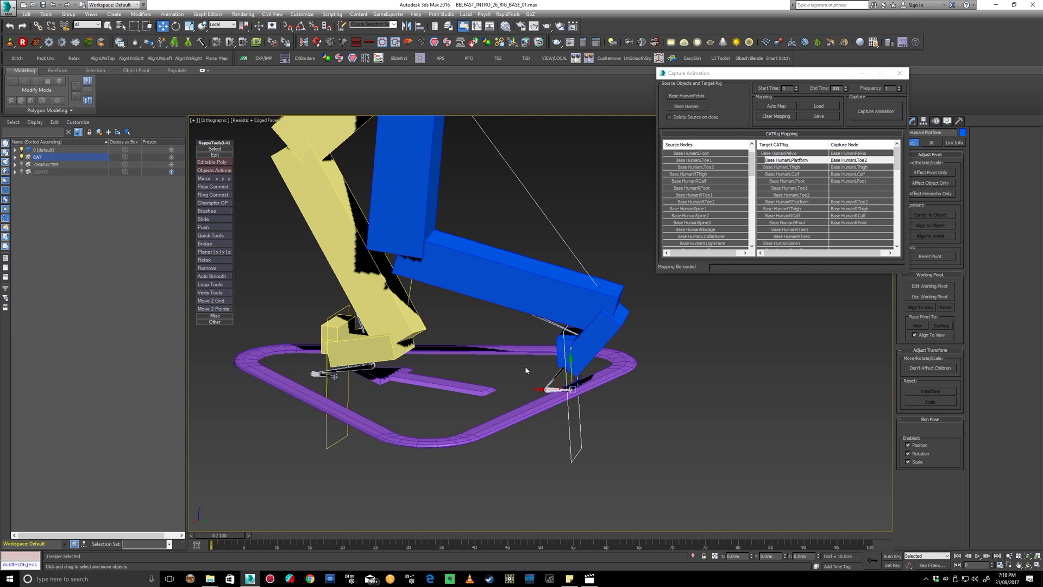
{"action": "middle_click_drag", "start_coordinate": [524, 366], "coordinate": [597, 352]}
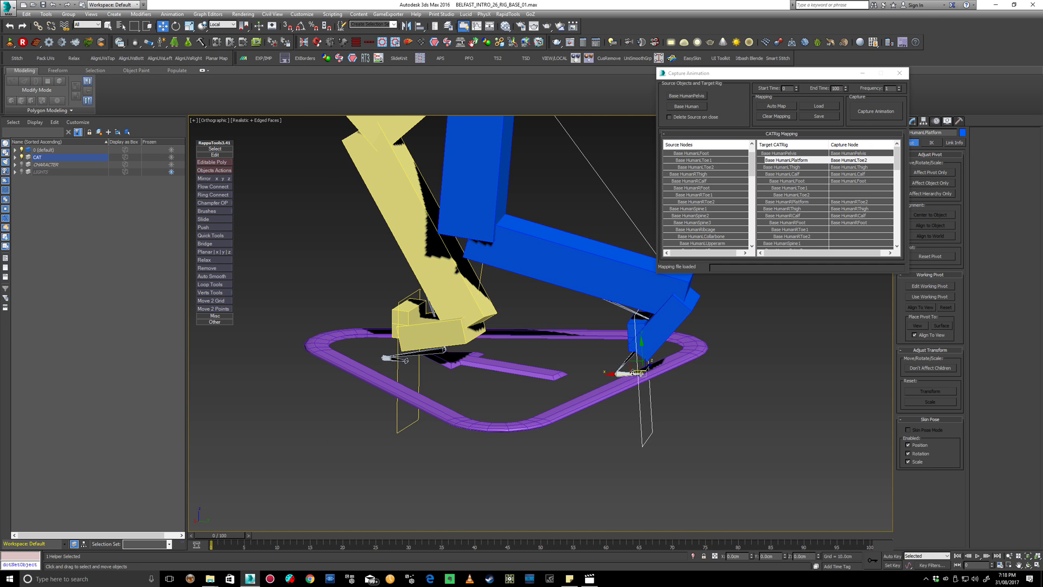
{"action": "middle_click_drag", "start_coordinate": [646, 390], "coordinate": [554, 391]}
{"action": "middle_click_drag", "start_coordinate": [423, 365], "coordinate": [482, 358]}
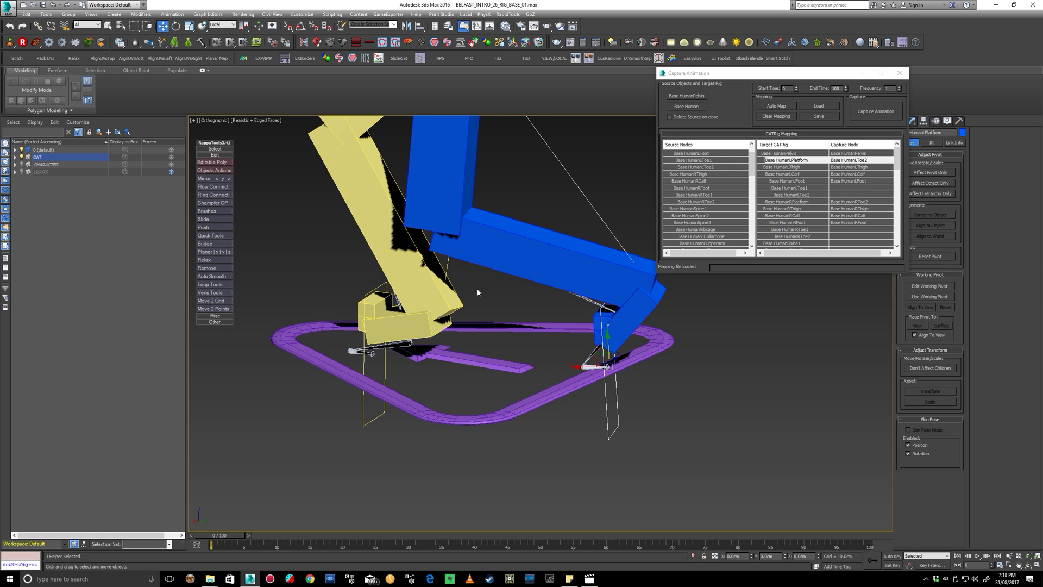
{"action": "right_click", "coordinate": [407, 336]}
{"action": "left_click", "coordinate": [431, 348]}
{"action": "mouse_move", "coordinate": [606, 374]}
{"action": "middle_mouse_down"}
{"action": "mouse_move", "coordinate": [605, 355]}
{"action": "mouse_move", "coordinate": [605, 370]}
{"action": "middle_mouse_up"}
{"action": "scroll", "coordinate": [606, 369], "scroll_direction": "up", "scroll_amount": 4}
{"action": "left_click", "coordinate": [605, 369]}
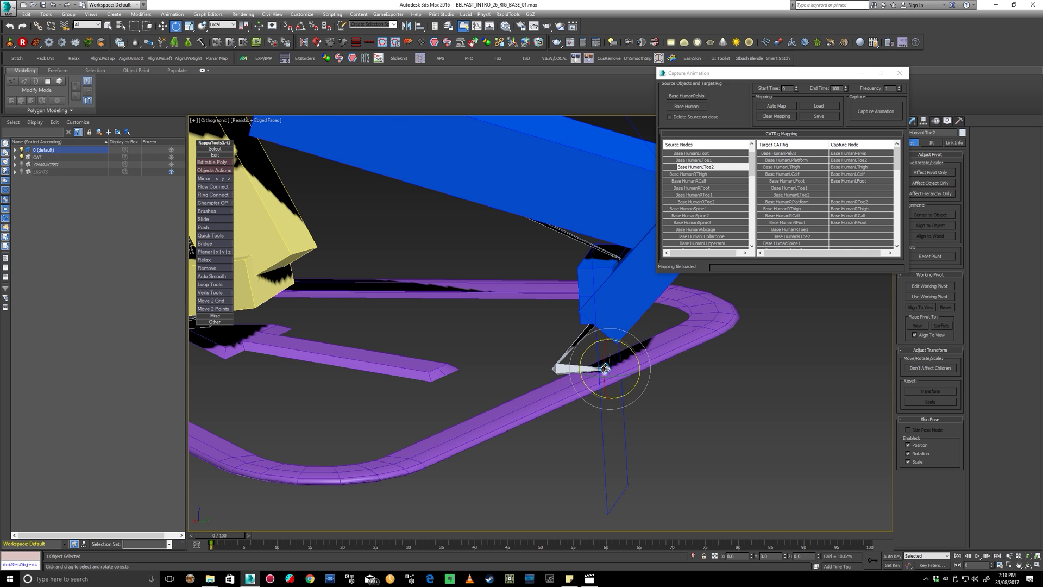
Enable angle snap and rotate the source skeleton's left and right Toe2 bones so both foot platforms lie flat
{"action": "scroll", "coordinate": [572, 421], "scroll_direction": "down", "scroll_amount": 5}
{"action": "middle_click_drag", "start_coordinate": [571, 421], "coordinate": [696, 393], "text": "alt"}
{"action": "middle_click_drag", "start_coordinate": [661, 395], "coordinate": [471, 358], "text": "alt"}
{"action": "left_click_drag", "start_coordinate": [458, 365], "coordinate": [504, 410]}
{"action": "key", "text": "ctrl+z"}
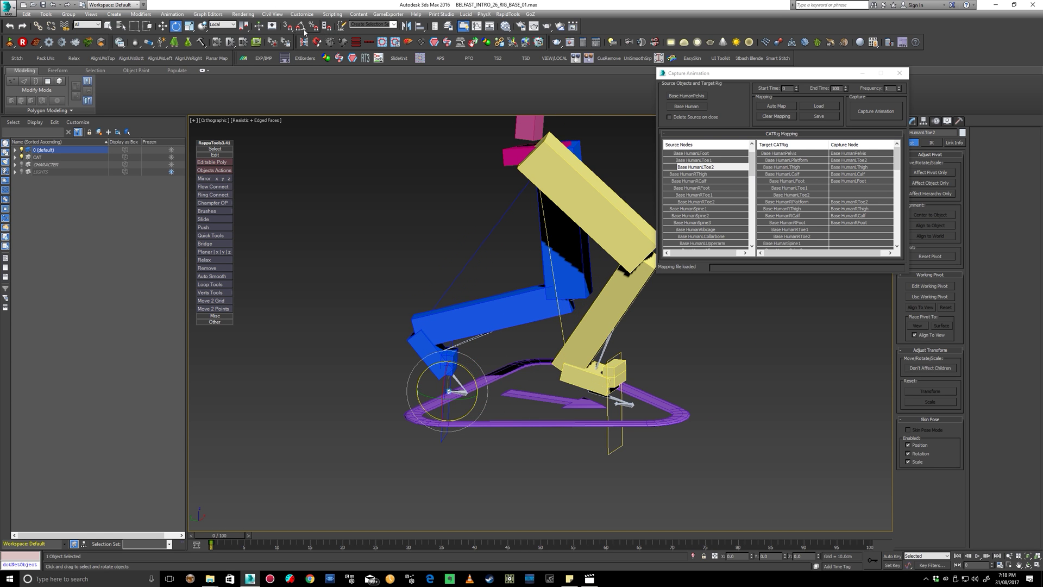
{"action": "left_click", "coordinate": [301, 27]}
{"action": "left_click_drag", "start_coordinate": [465, 371], "coordinate": [489, 400]}
{"action": "left_click", "coordinate": [620, 403]}
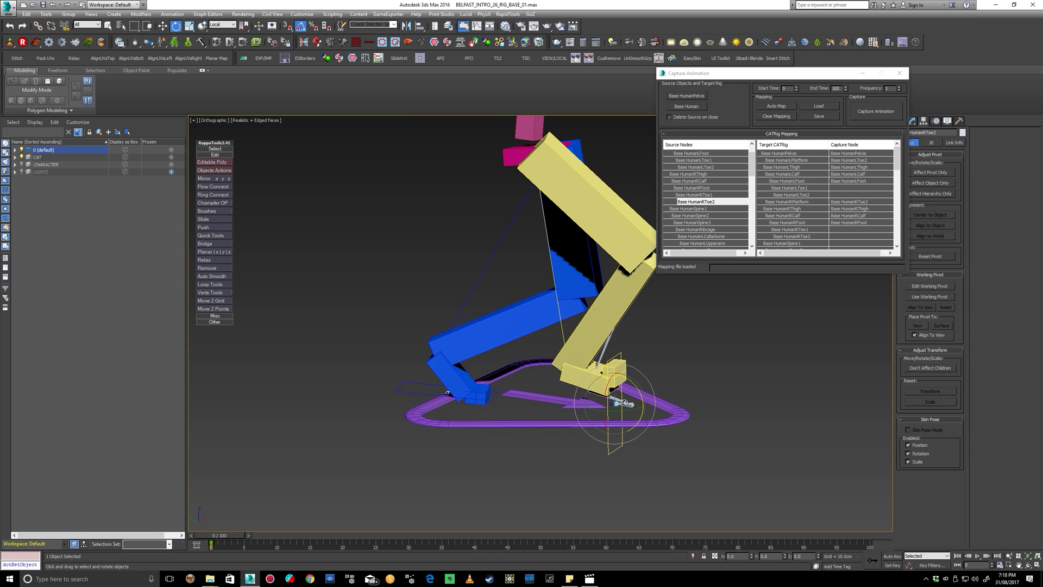
{"action": "left_click_drag", "start_coordinate": [625, 376], "coordinate": [646, 425]}
Examine the orientation of both feet and foot platforms from several sides
{"action": "scroll", "coordinate": [565, 327], "scroll_direction": "down", "scroll_amount": 3}
{"action": "middle_click_drag", "start_coordinate": [545, 328], "coordinate": [462, 375], "text": "alt"}
{"action": "scroll", "coordinate": [499, 408], "scroll_direction": "down", "scroll_amount": 2}
{"action": "middle_click_drag", "start_coordinate": [617, 367], "coordinate": [521, 407]}
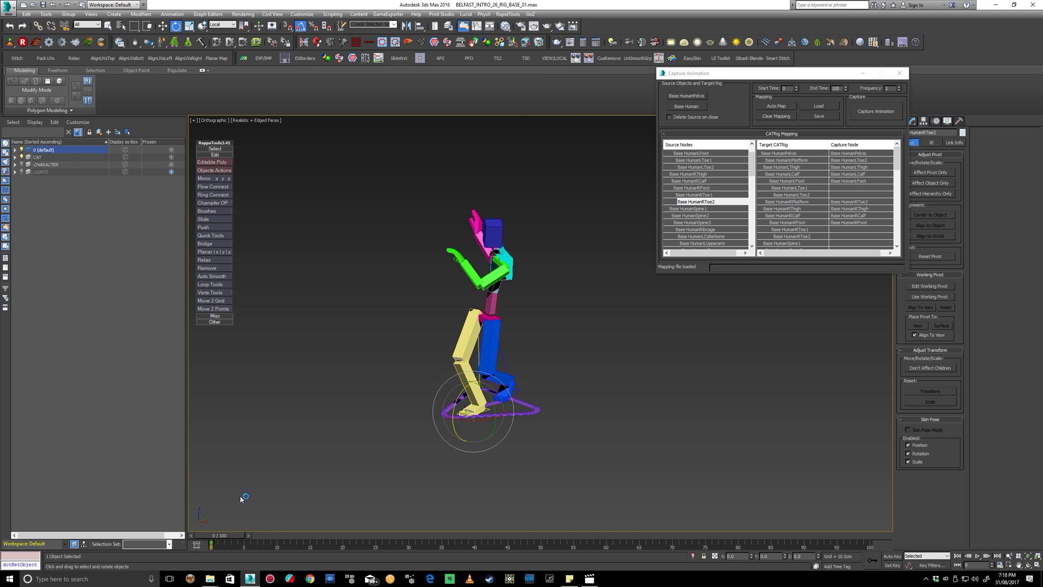
{"action": "mouse_move", "coordinate": [231, 538]}
{"action": "left_mouse_down"}
{"action": "mouse_move", "coordinate": [458, 538]}
{"action": "mouse_move", "coordinate": [545, 572]}
{"action": "mouse_move", "coordinate": [716, 572]}
{"action": "mouse_move", "coordinate": [771, 544]}
{"action": "mouse_move", "coordinate": [870, 543]}
{"action": "mouse_move", "coordinate": [497, 554]}
{"action": "mouse_move", "coordinate": [218, 546]}
{"action": "left_mouse_up"}
{"action": "key", "text": "e"}
{"action": "scroll", "coordinate": [481, 389], "scroll_direction": "up", "scroll_amount": 6}
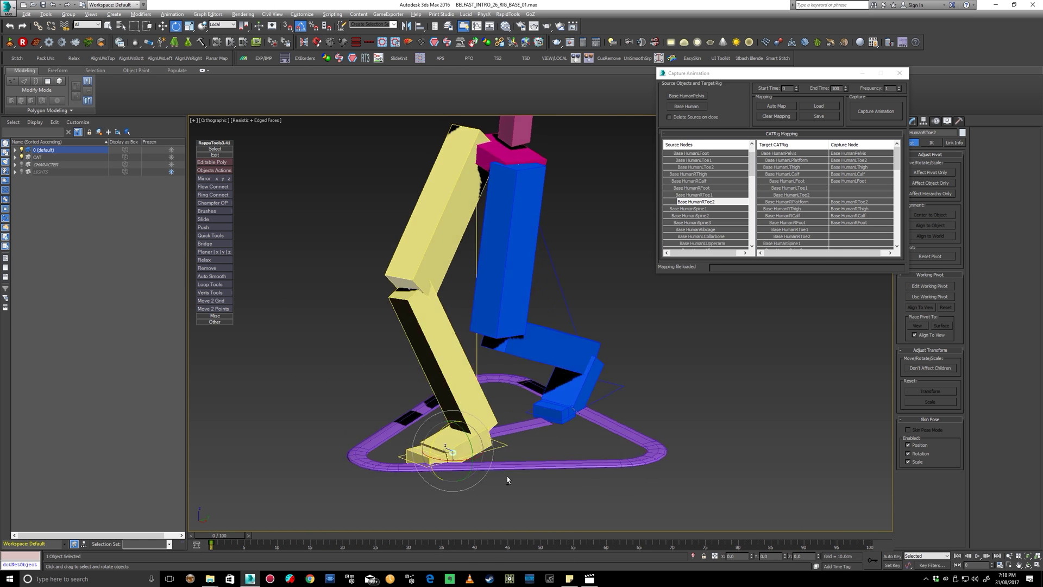
{"action": "middle_click_drag", "start_coordinate": [507, 476], "coordinate": [461, 470], "text": "alt"}
{"action": "middle_click_drag", "start_coordinate": [460, 470], "coordinate": [491, 433]}
{"action": "scroll", "coordinate": [515, 414], "scroll_direction": "up", "scroll_amount": 4}
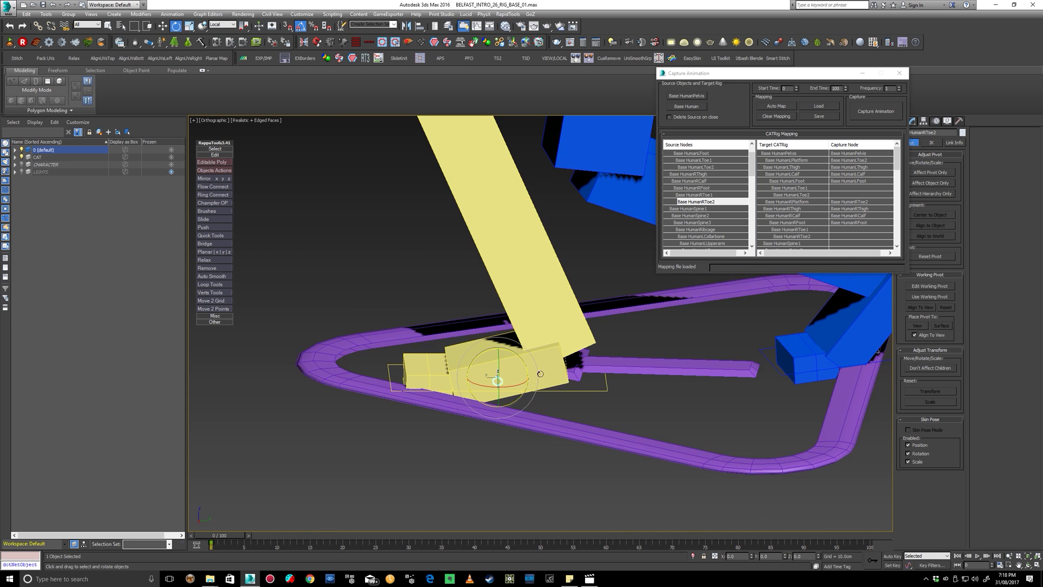
Scrub through the timeline and play the animation to check the feet across the whole dance
{"action": "left_click_drag", "start_coordinate": [210, 543], "coordinate": [617, 551]}
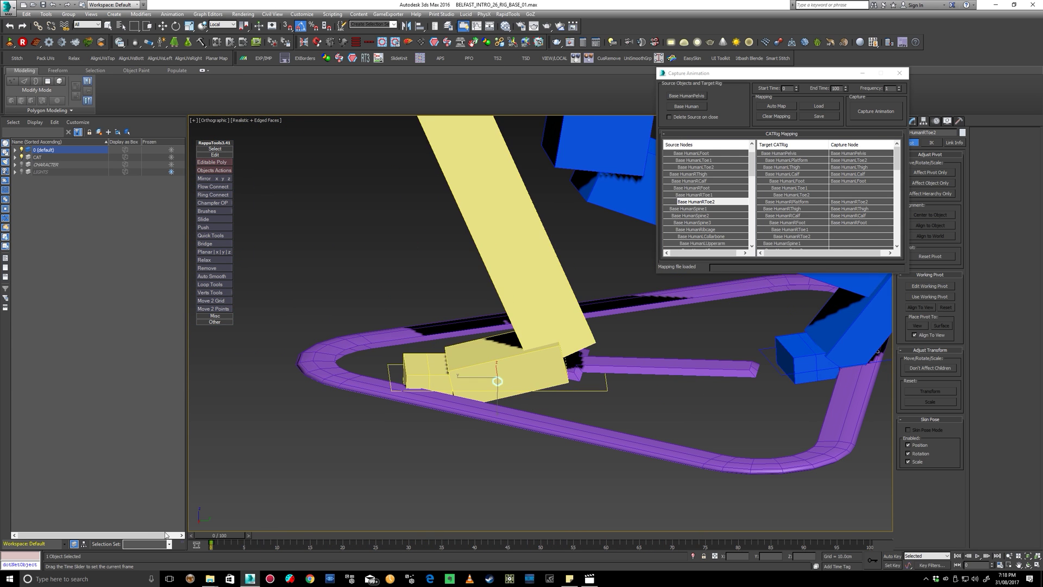
{"action": "key", "text": "e"}
{"action": "scroll", "coordinate": [489, 354], "scroll_direction": "down", "scroll_amount": 10}
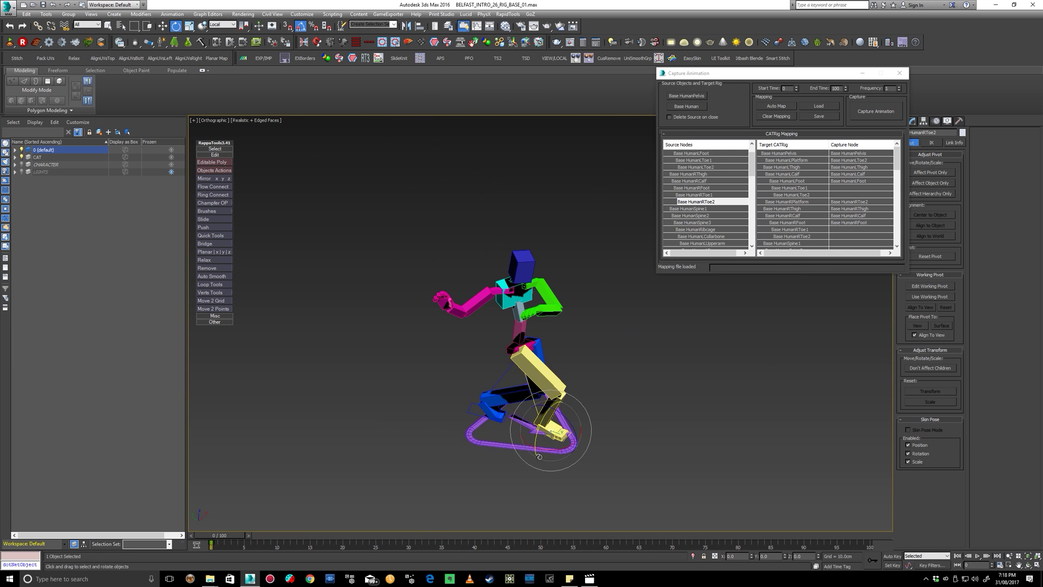
{"action": "mouse_move", "coordinate": [521, 435]}
{"action": "middle_mouse_down"}
{"action": "mouse_move", "coordinate": [545, 454]}
{"action": "mouse_move", "coordinate": [491, 442]}
{"action": "mouse_move", "coordinate": [508, 428]}
{"action": "mouse_move", "coordinate": [521, 437]}
{"action": "middle_mouse_up"}
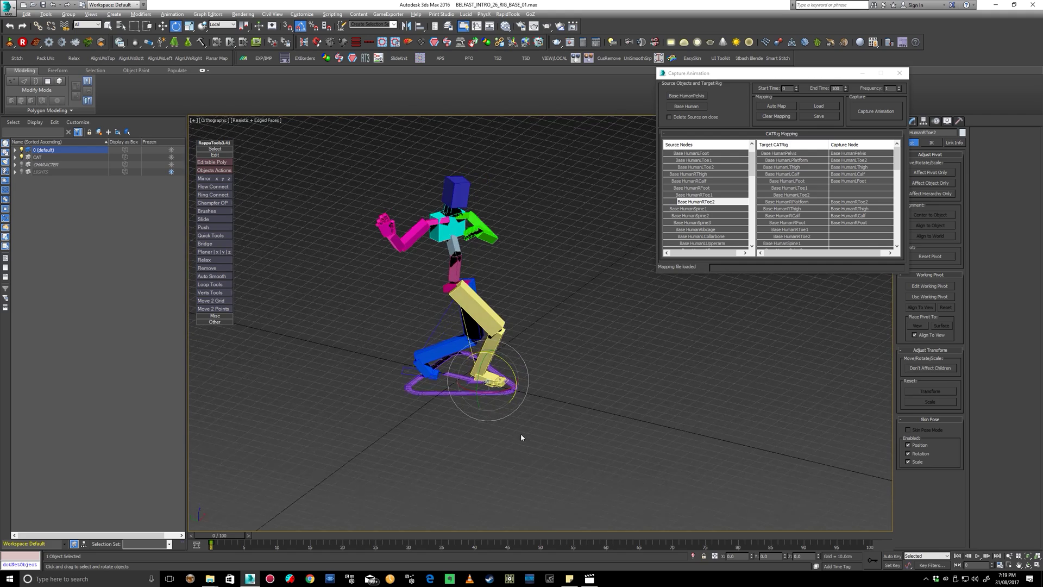
{"action": "left_click", "coordinate": [978, 556]}
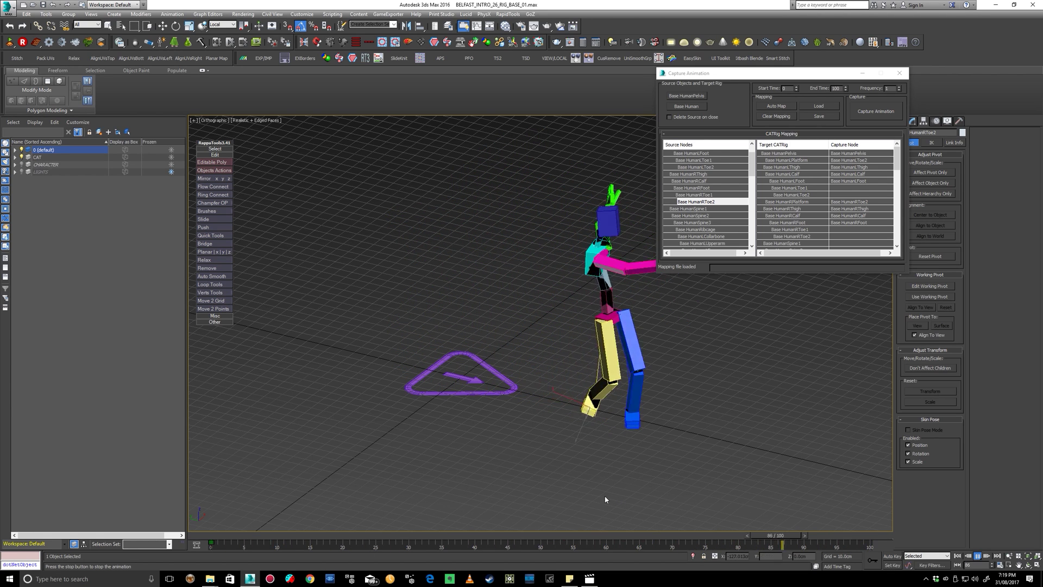
{"action": "left_click", "coordinate": [978, 556]}
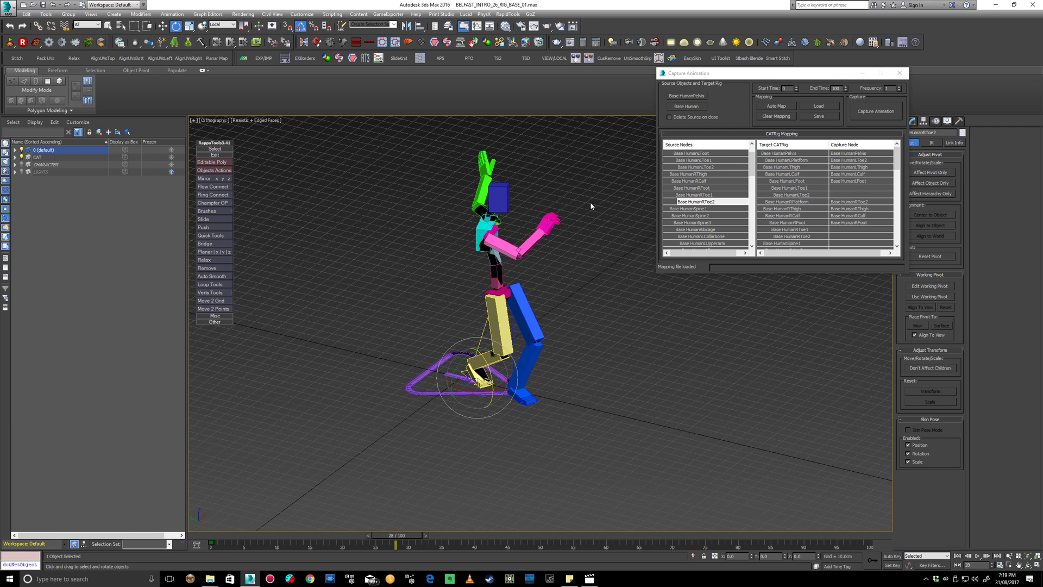
Capture the mapped animation onto the CAT rig, scrub to frame 52 to check it, and switch to the Move tool
{"action": "left_click", "coordinate": [884, 111]}
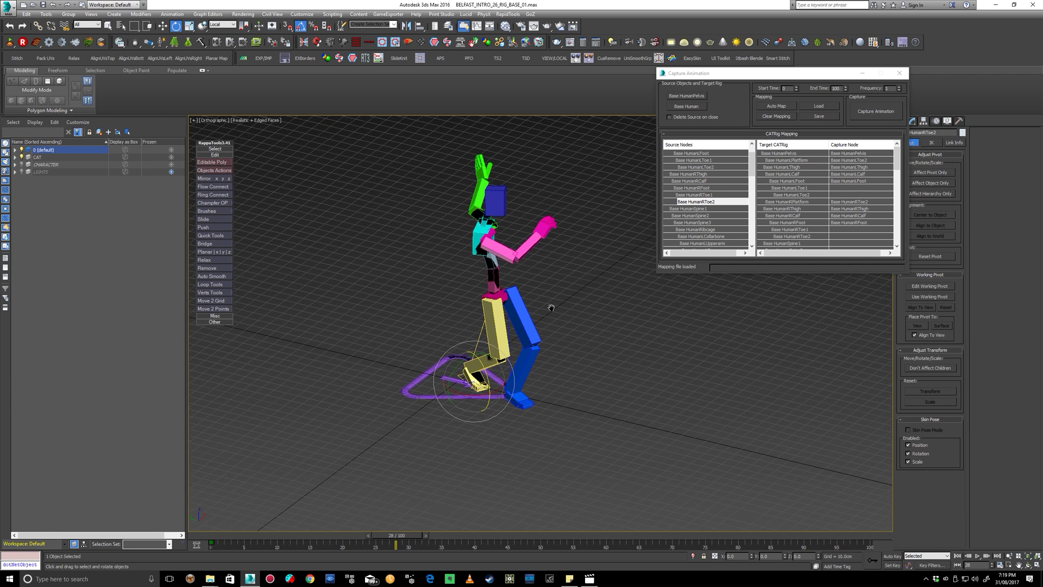
{"action": "left_click", "coordinate": [881, 115]}
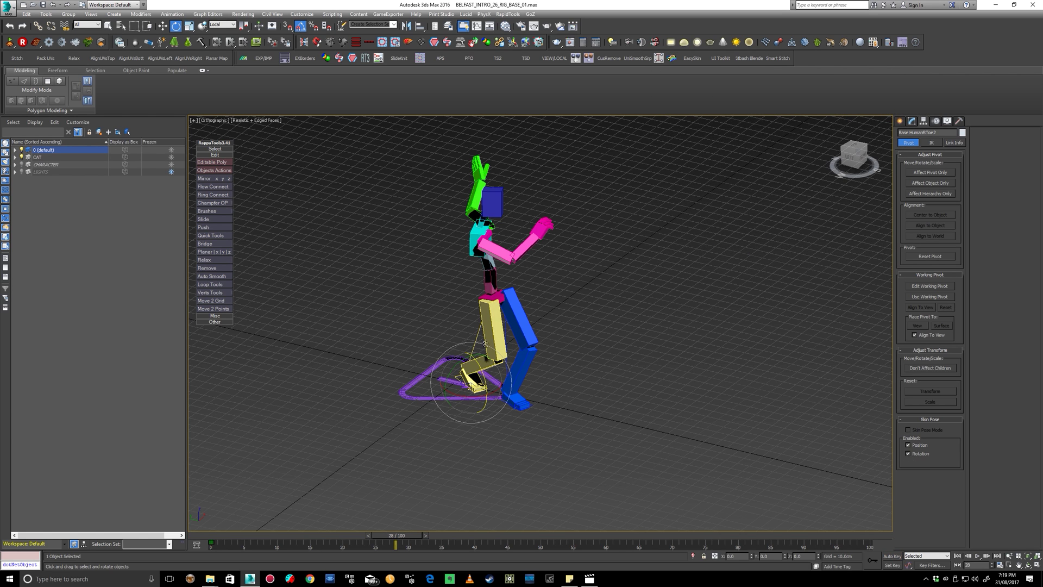
{"action": "left_click_drag", "start_coordinate": [403, 535], "coordinate": [562, 535]}
{"action": "right_click", "coordinate": [495, 420]}
{"action": "left_click", "coordinate": [495, 421]}
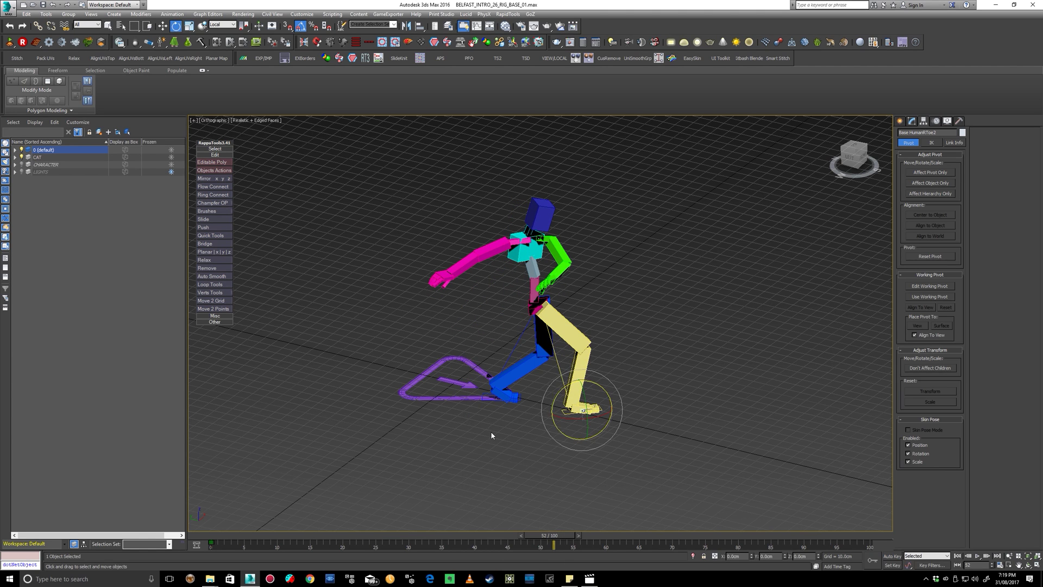
Select the Base Human triangle, add a new animation layer, and collapse the rig's layers into it with end time 100
{"action": "left_click", "coordinate": [454, 405]}
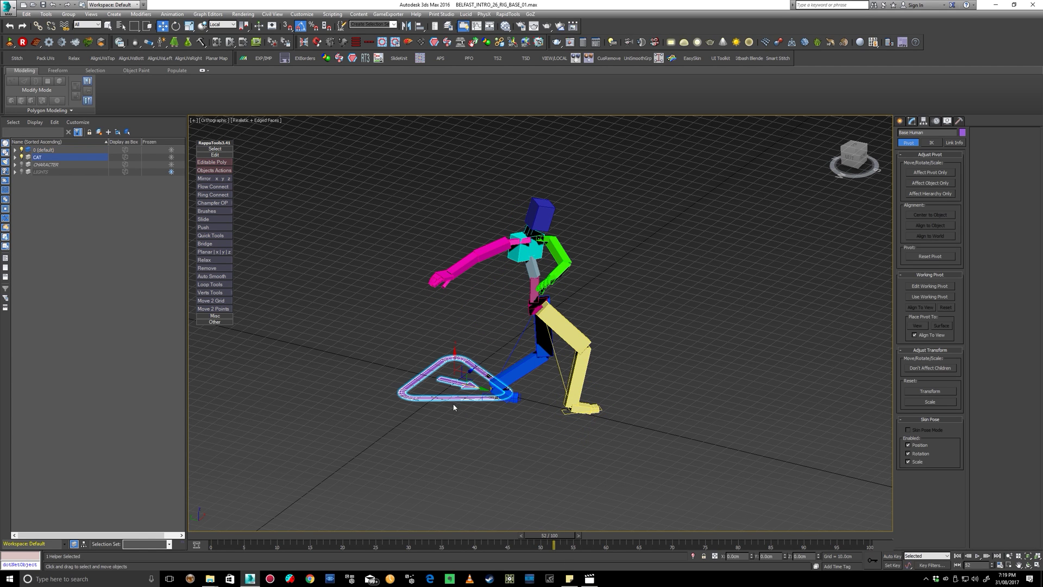
{"action": "left_click", "coordinate": [936, 121]}
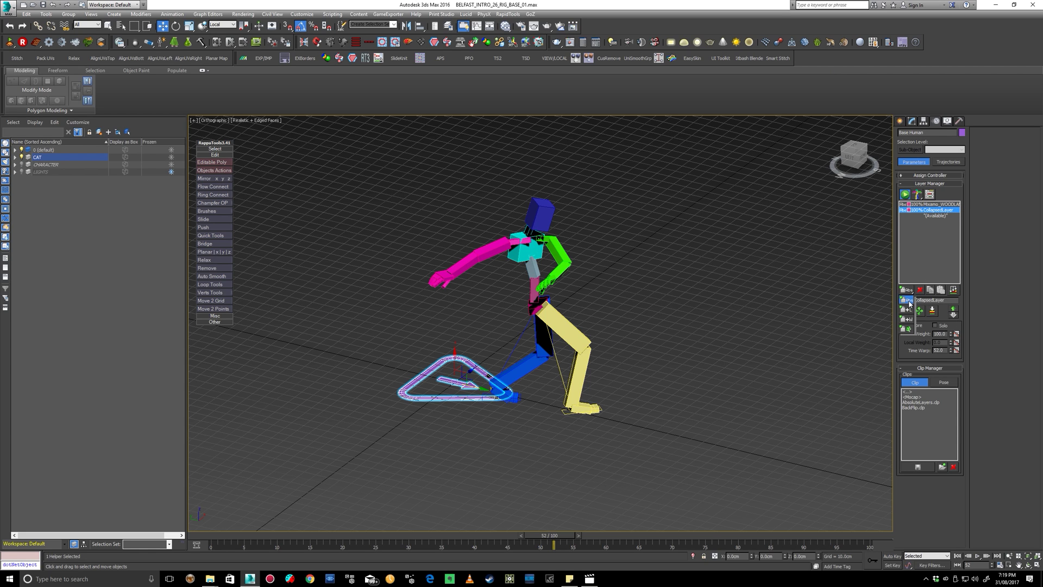
{"action": "left_click", "coordinate": [905, 290]}
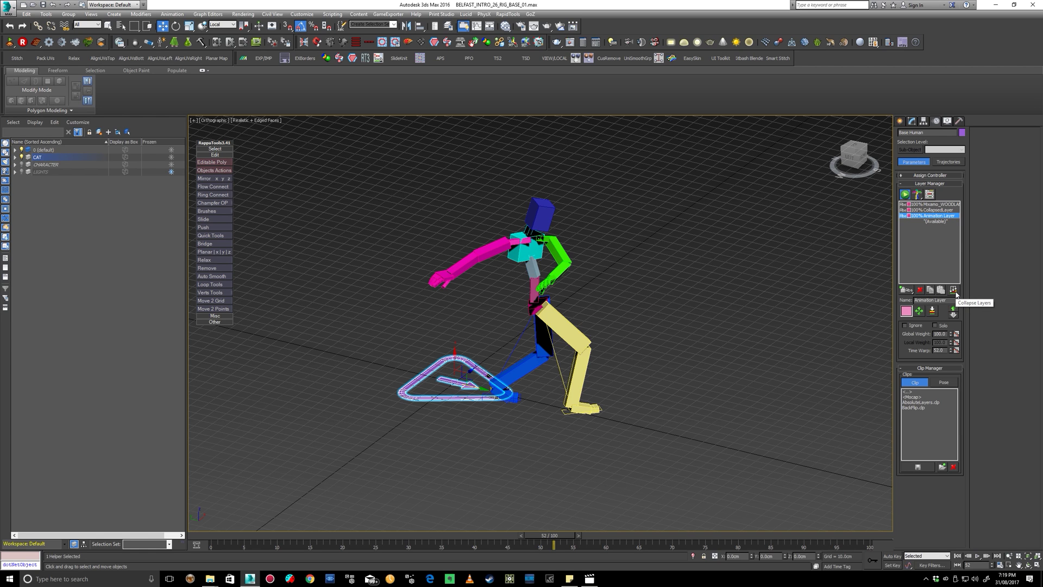
{"action": "left_click", "coordinate": [955, 292]}
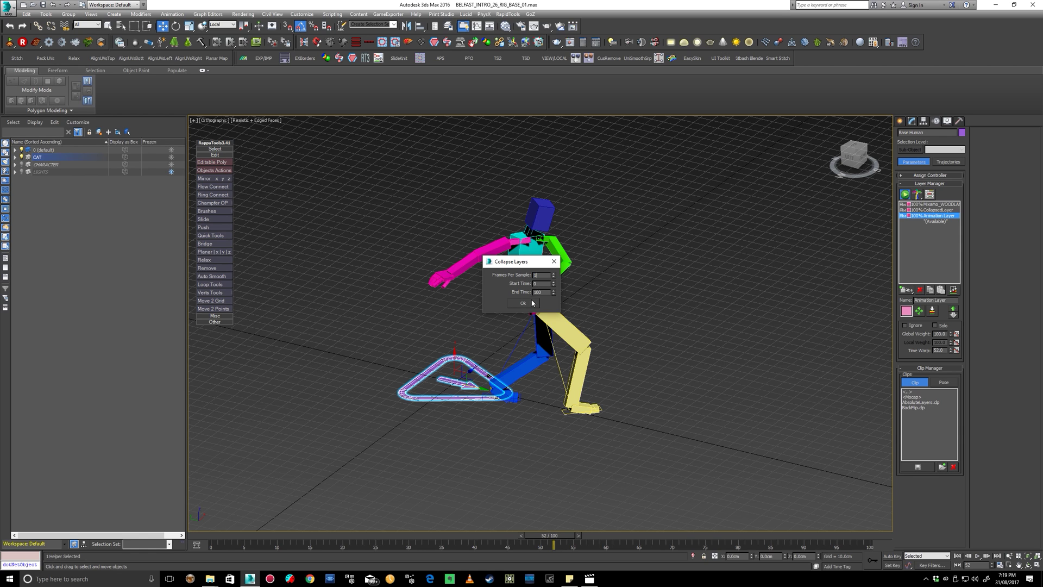
{"action": "left_click", "coordinate": [524, 305]}
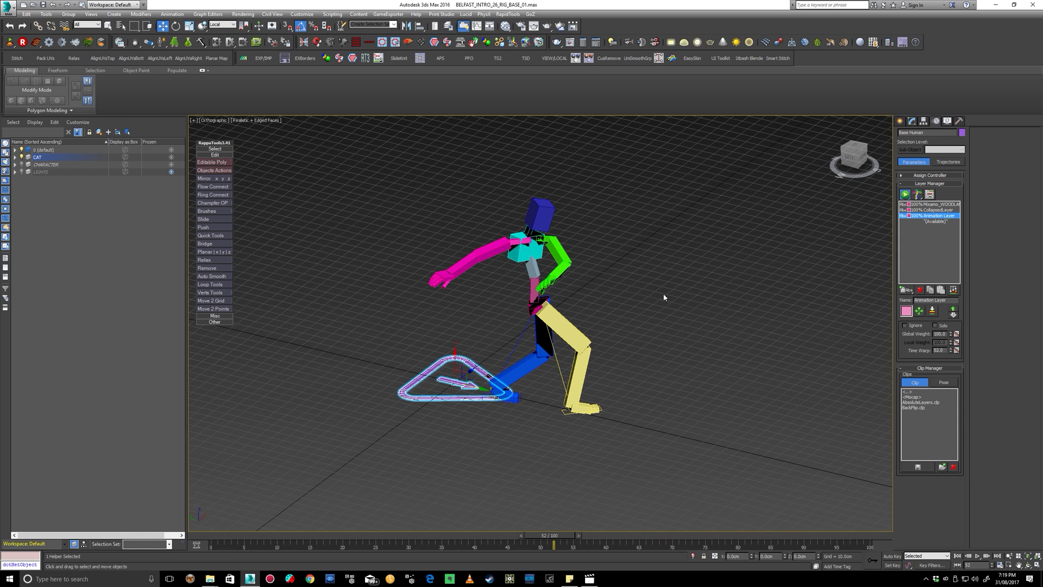
Delete the CollapsedLayer and Mixamo_WOODLAND layers, and play the remaining animation layer from frame 0
{"action": "left_click", "coordinate": [949, 210]}
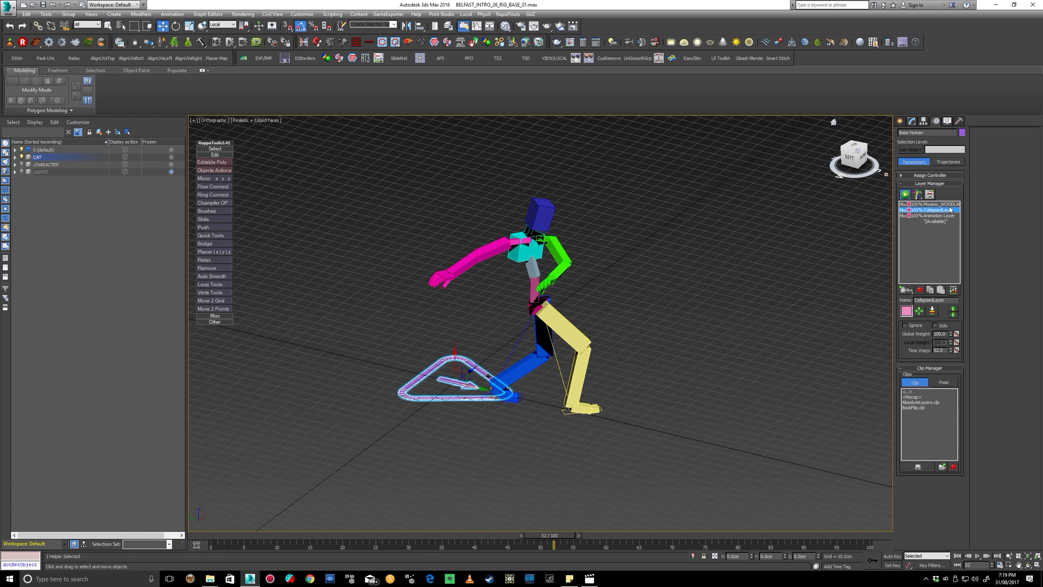
{"action": "left_click", "coordinate": [920, 290]}
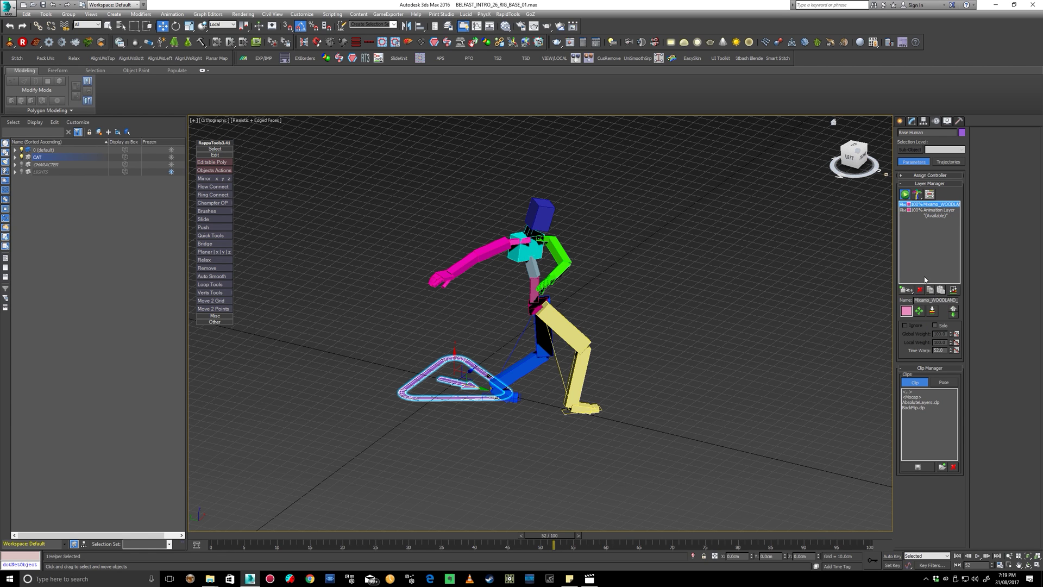
{"action": "left_click", "coordinate": [919, 289]}
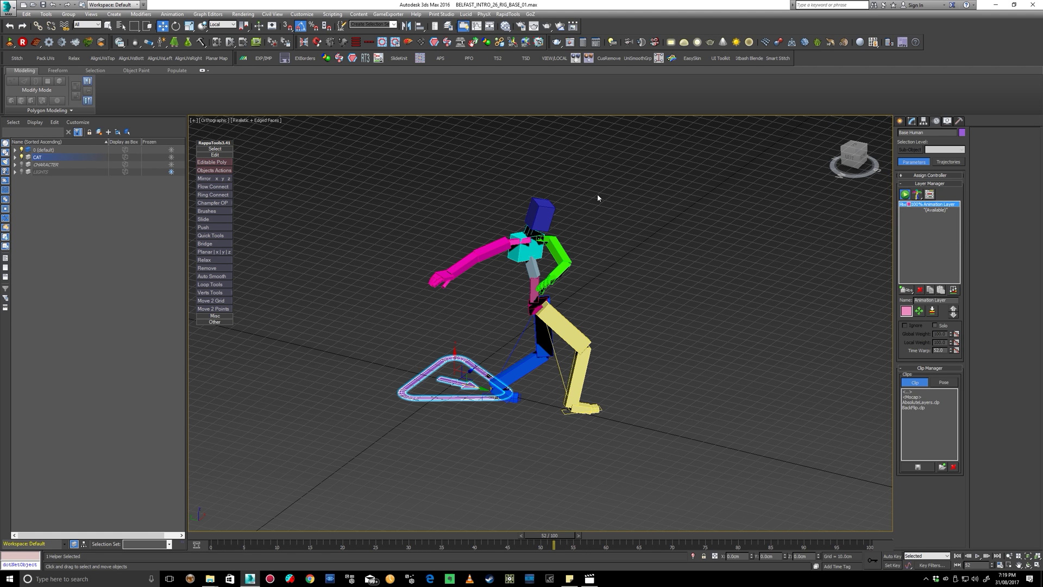
{"action": "left_click_drag", "start_coordinate": [569, 538], "coordinate": [212, 537]}
{"action": "left_click", "coordinate": [978, 556]}
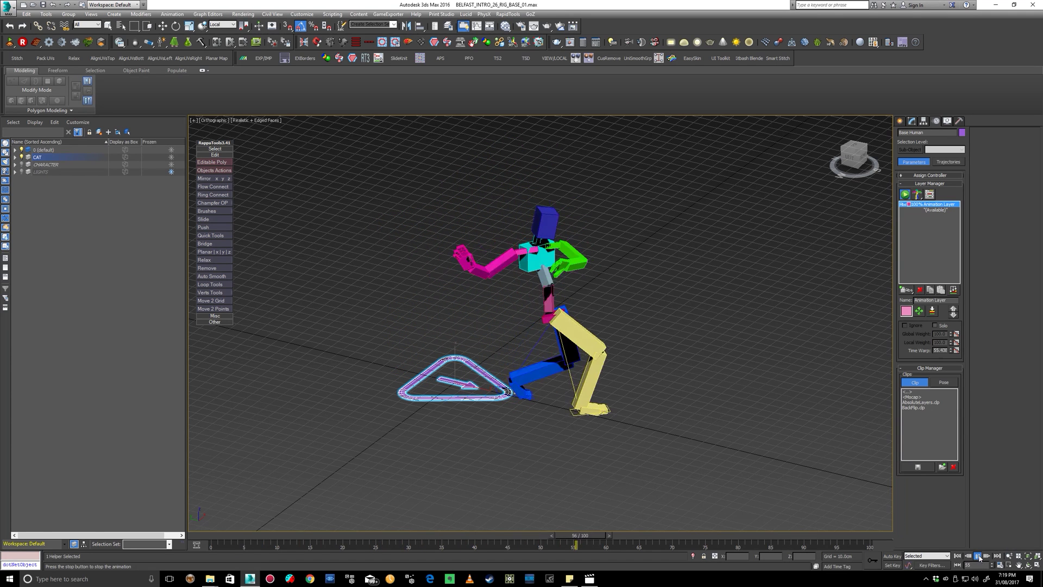
Stop playback and save the rig's animation as CAT clip DanceTest.clp in WOODLAND_ANIMATIONS, replacing the existing file, with the entire time range and layer stack
{"action": "left_click", "coordinate": [978, 556]}
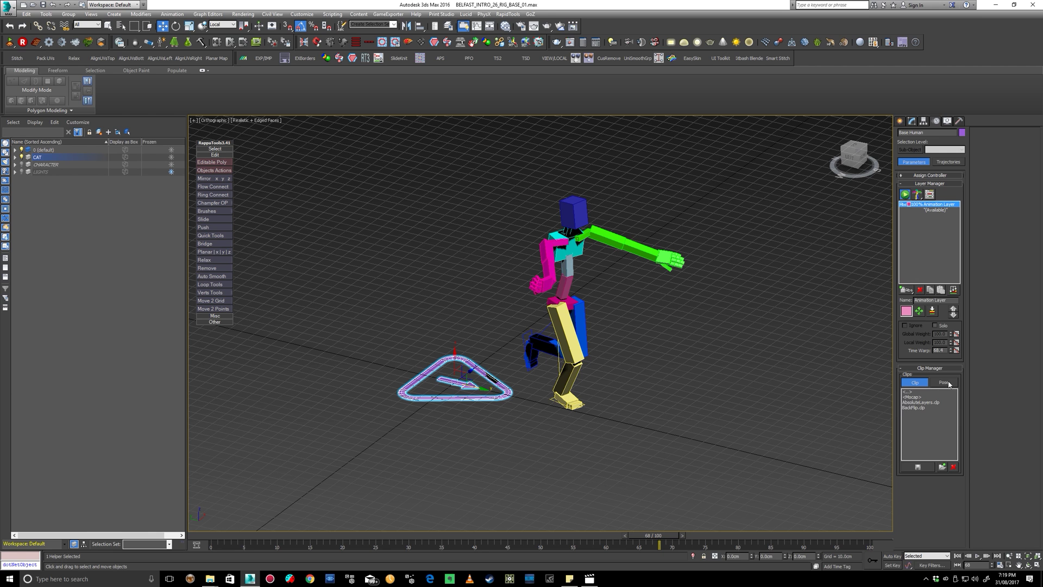
{"action": "left_click", "coordinate": [917, 467]}
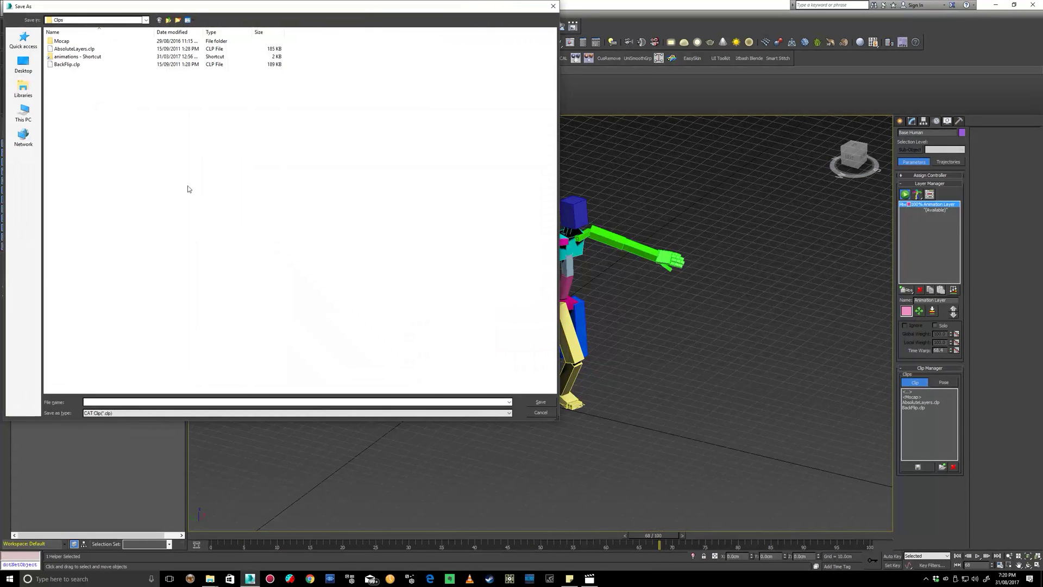
{"action": "double_click", "coordinate": [77, 57]}
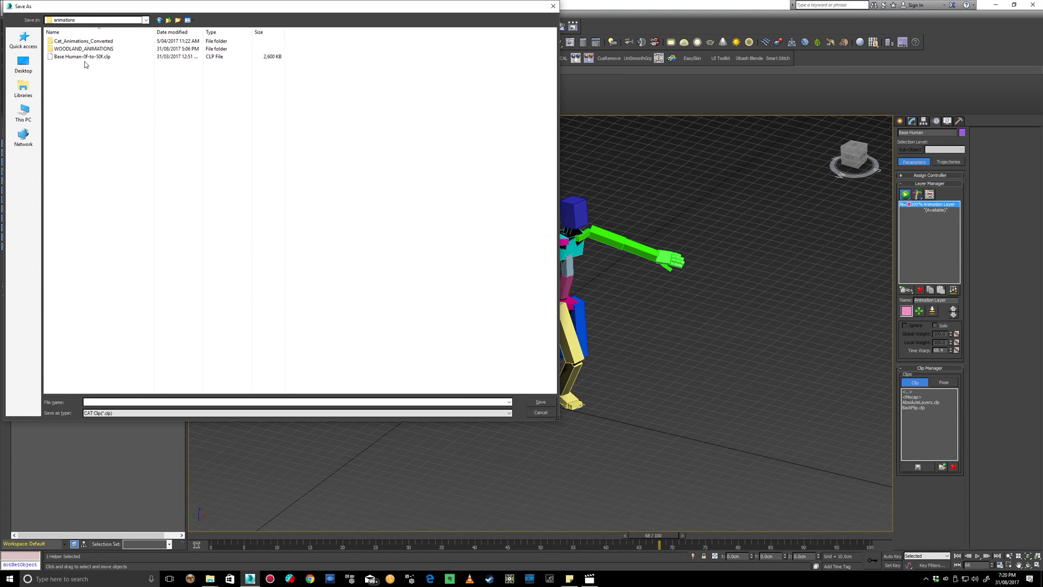
{"action": "double_click", "coordinate": [84, 49]}
{"action": "left_click", "coordinate": [86, 41]}
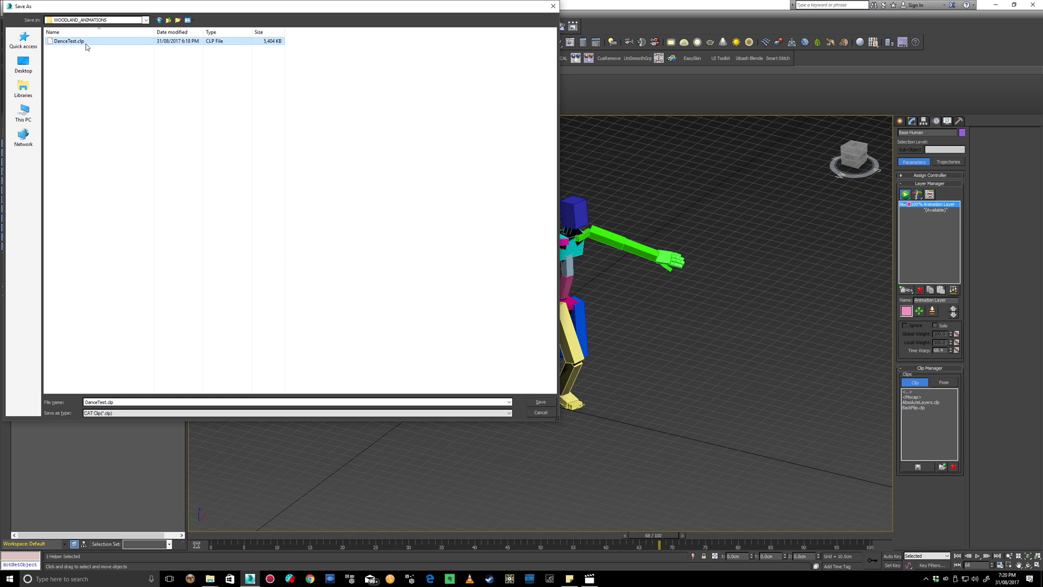
{"action": "left_click", "coordinate": [540, 402]}
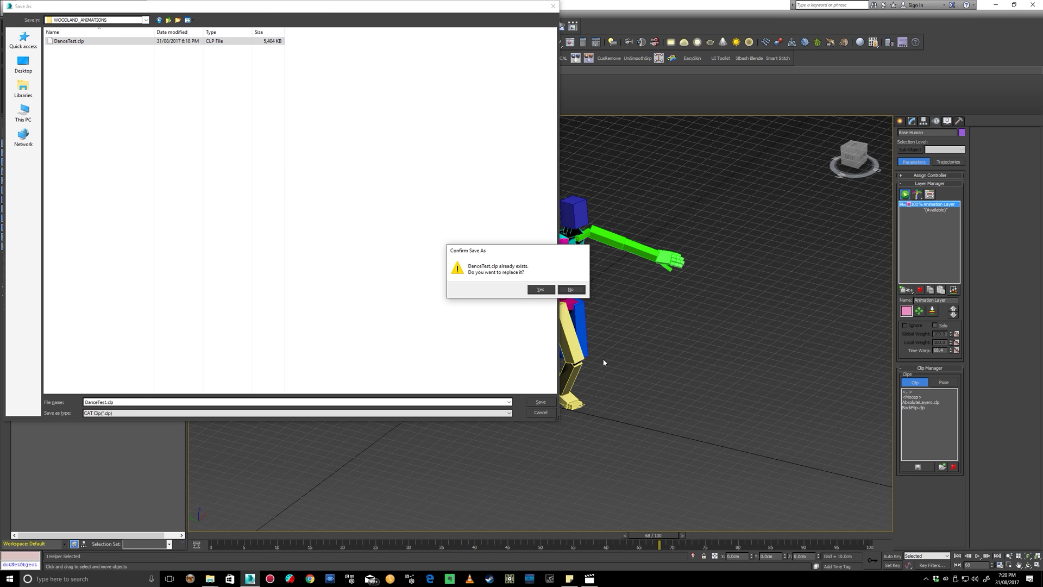
{"action": "left_click", "coordinate": [536, 291]}
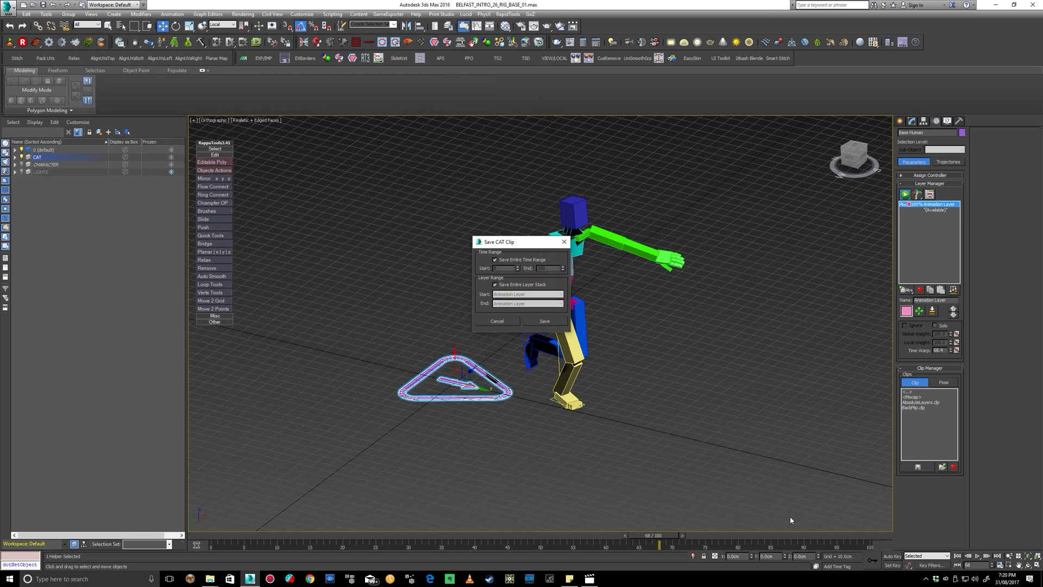
{"action": "left_click", "coordinate": [544, 321]}
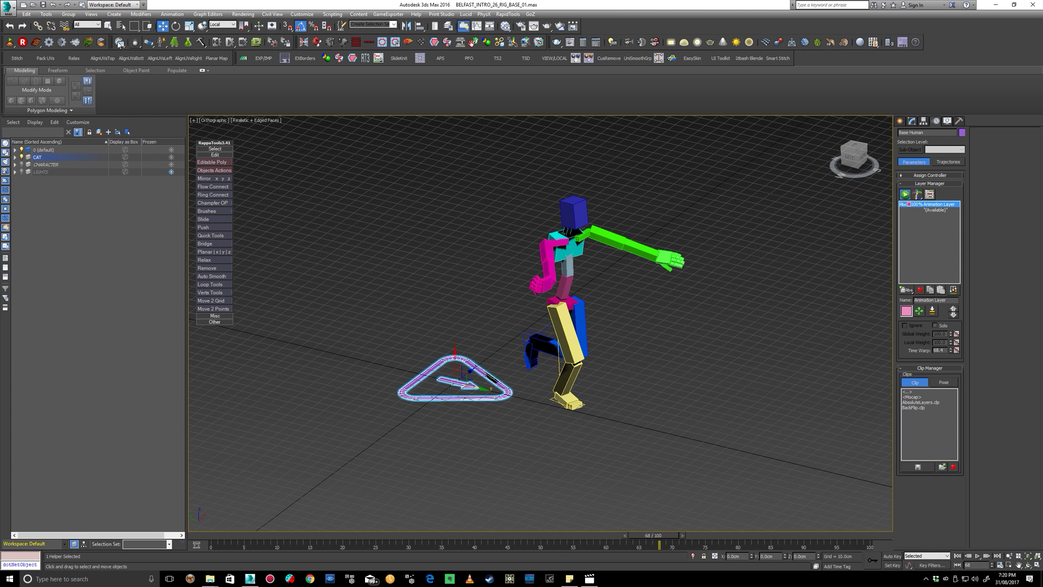
Fetch the held scene to restore the rig without its captured animation
{"action": "left_click", "coordinate": [45, 15]}
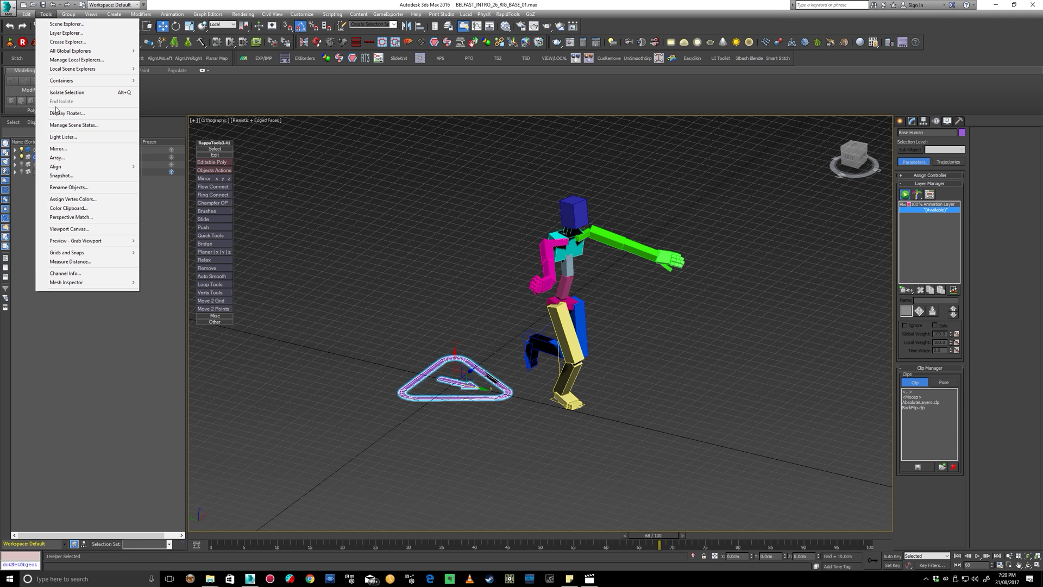
{"action": "mouse_move", "coordinate": [25, 15]}
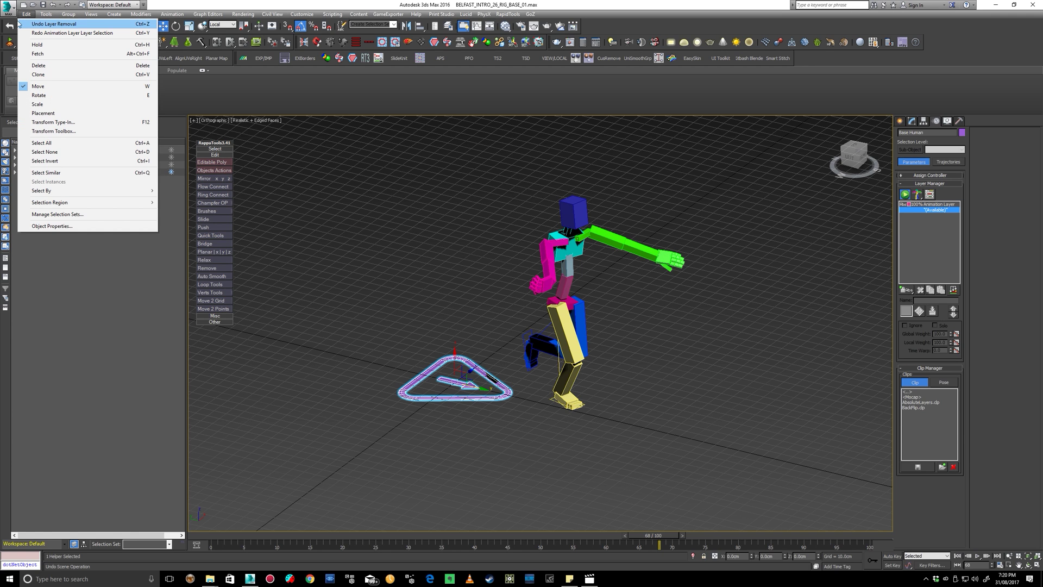
{"action": "left_click", "coordinate": [38, 54]}
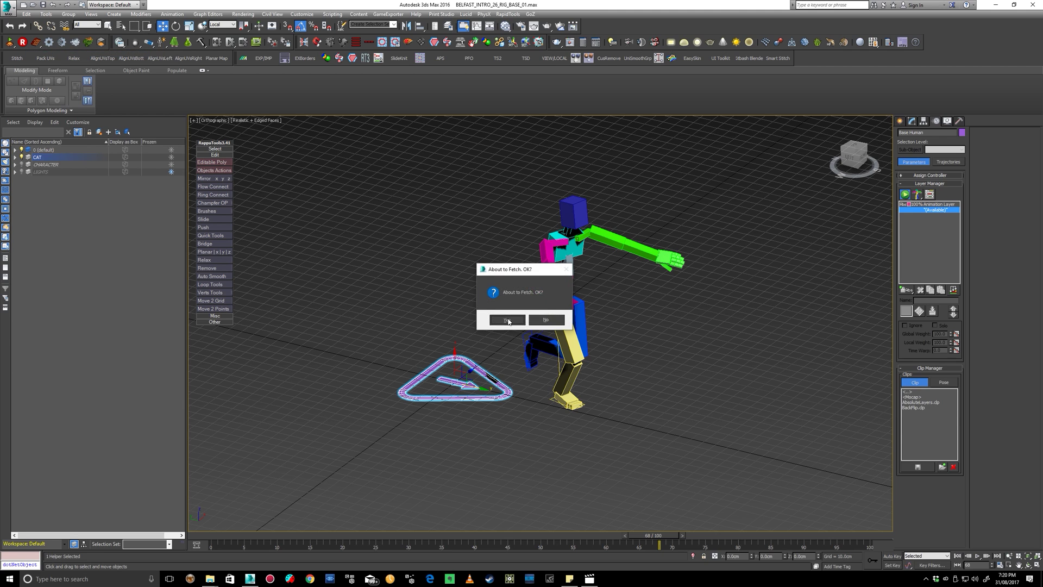
{"action": "left_click", "coordinate": [506, 320]}
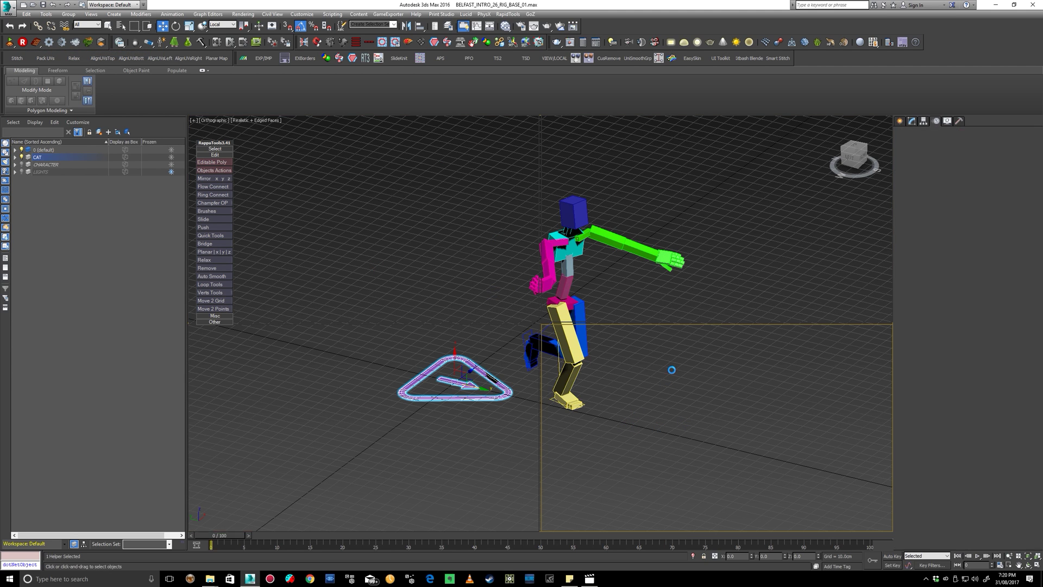
Select the Base Human triangle and load the clip DanceTest.clp from WOODLAND_ANIMATIONS onto the rig
{"action": "scroll", "coordinate": [645, 312], "scroll_direction": "down", "scroll_amount": 12}
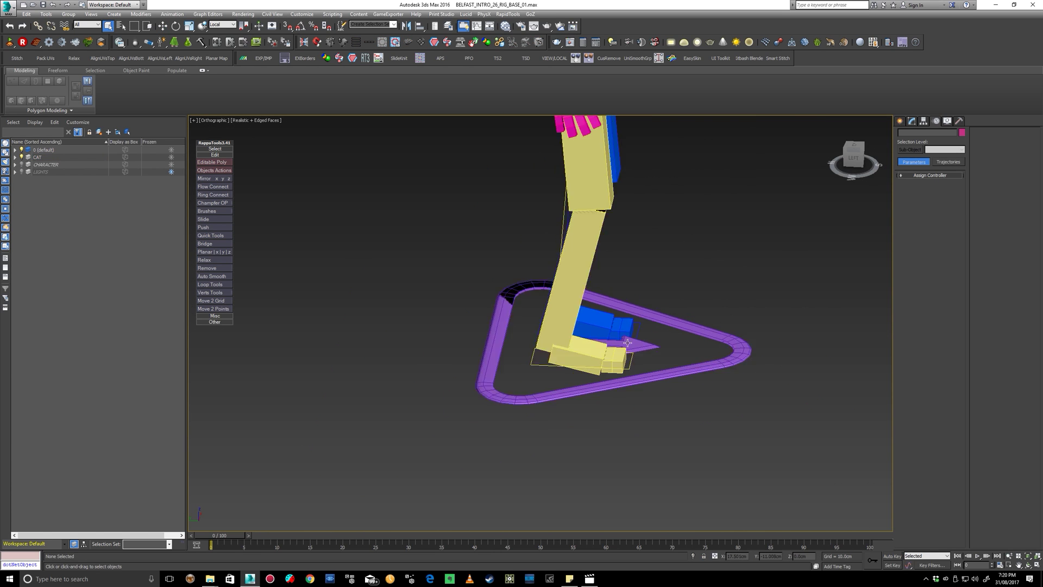
{"action": "middle_click_drag", "start_coordinate": [746, 321], "coordinate": [573, 421]}
{"action": "scroll", "coordinate": [641, 322], "scroll_direction": "up", "scroll_amount": 5}
{"action": "middle_click_drag", "start_coordinate": [641, 322], "coordinate": [582, 368]}
{"action": "left_click", "coordinate": [582, 456]}
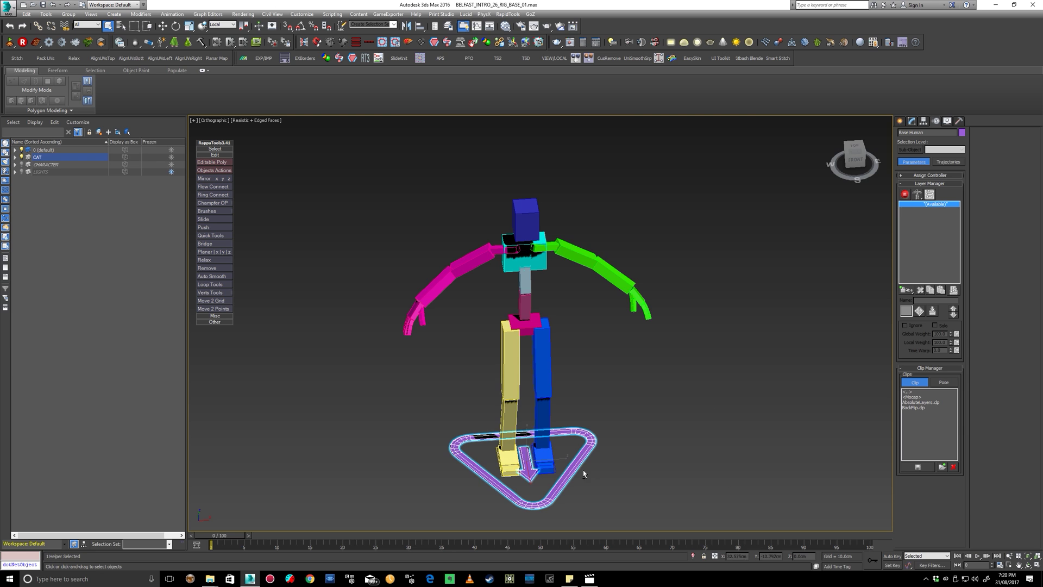
{"action": "middle_click_drag", "start_coordinate": [582, 470], "coordinate": [600, 473], "text": "alt"}
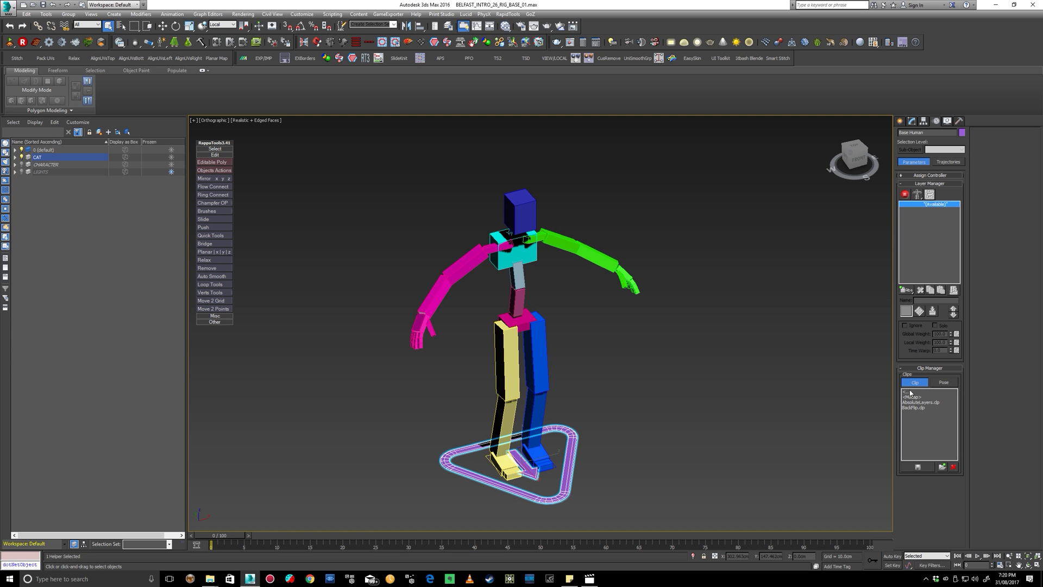
{"action": "left_click", "coordinate": [942, 467]}
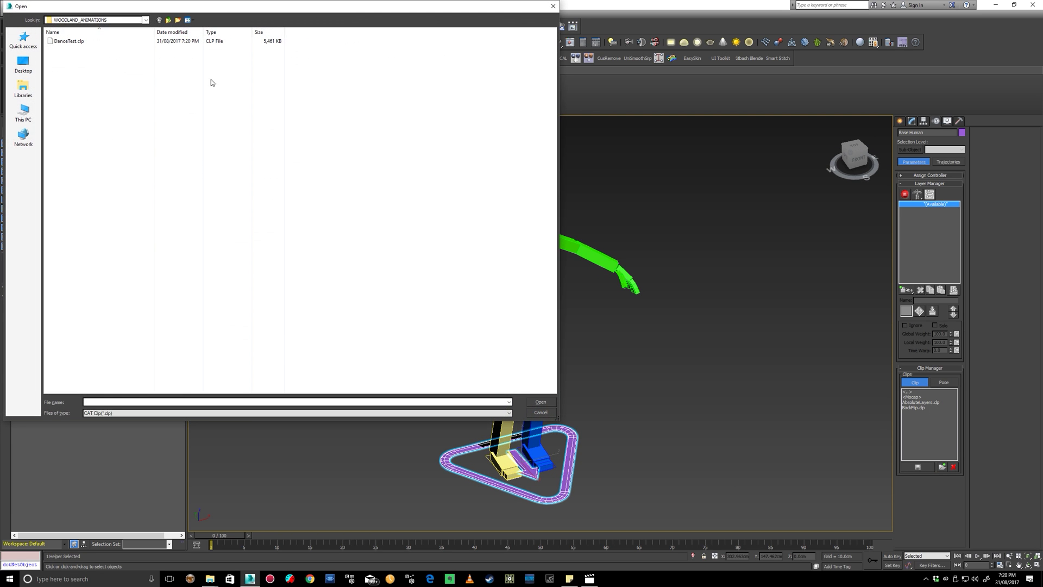
{"action": "left_click", "coordinate": [212, 41]}
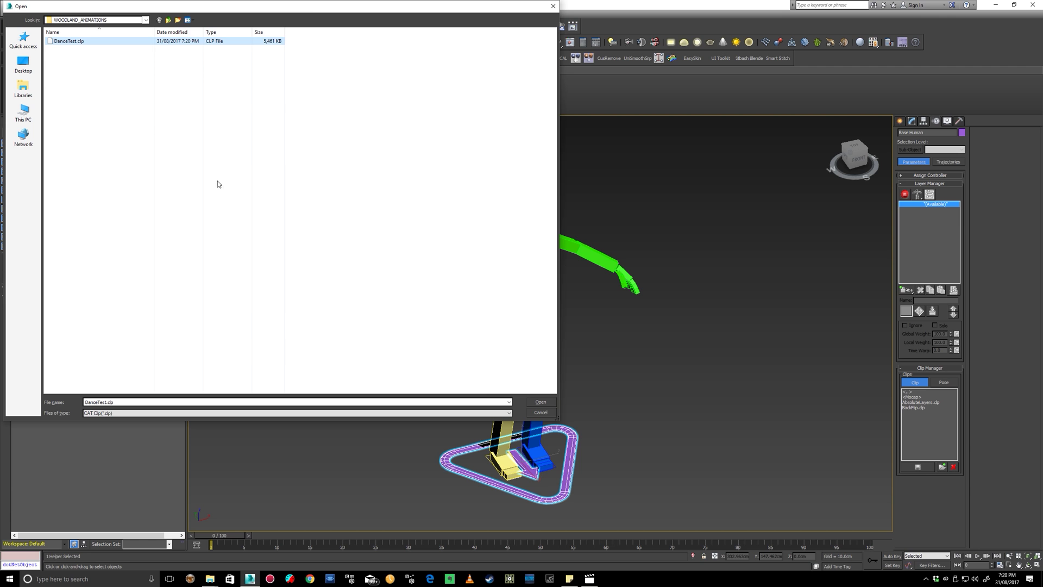
{"action": "left_click", "coordinate": [541, 402]}
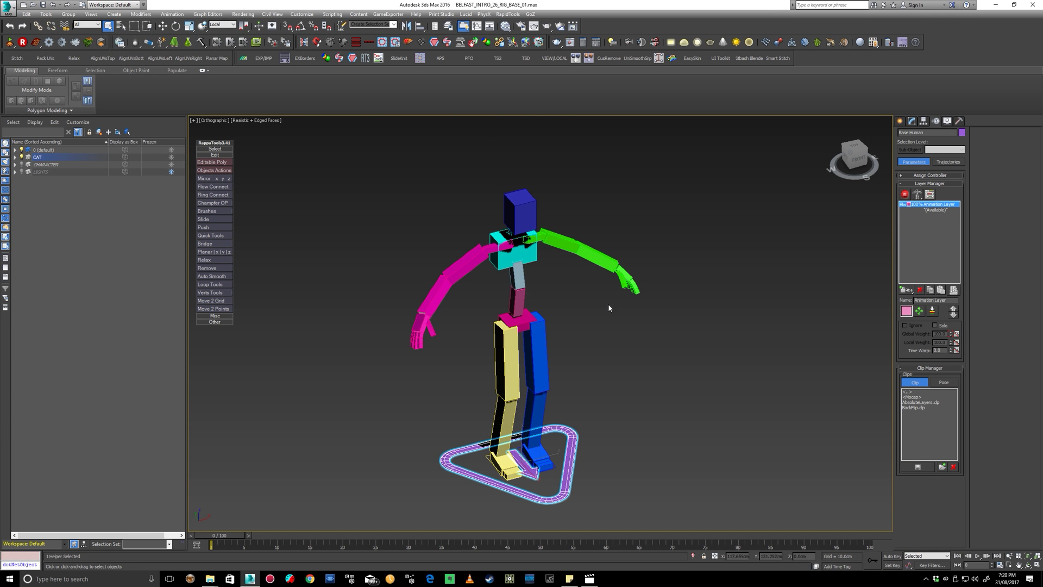
Switch the CAT rig from setup mode to animation mode and scrub the timeline to check the loaded dance
{"action": "scroll", "coordinate": [608, 307], "scroll_direction": "down", "scroll_amount": 2}
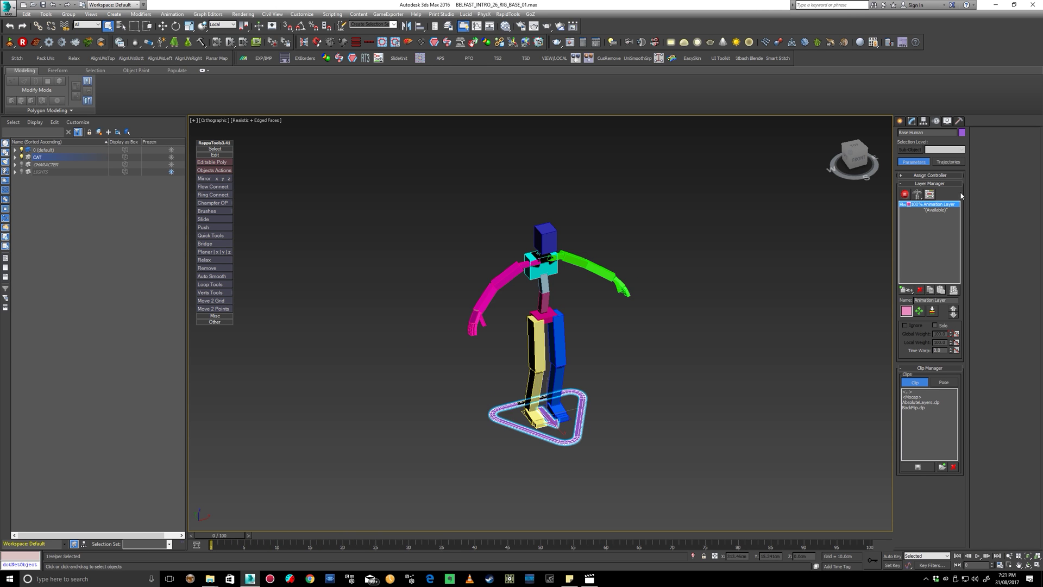
{"action": "left_click", "coordinate": [905, 194]}
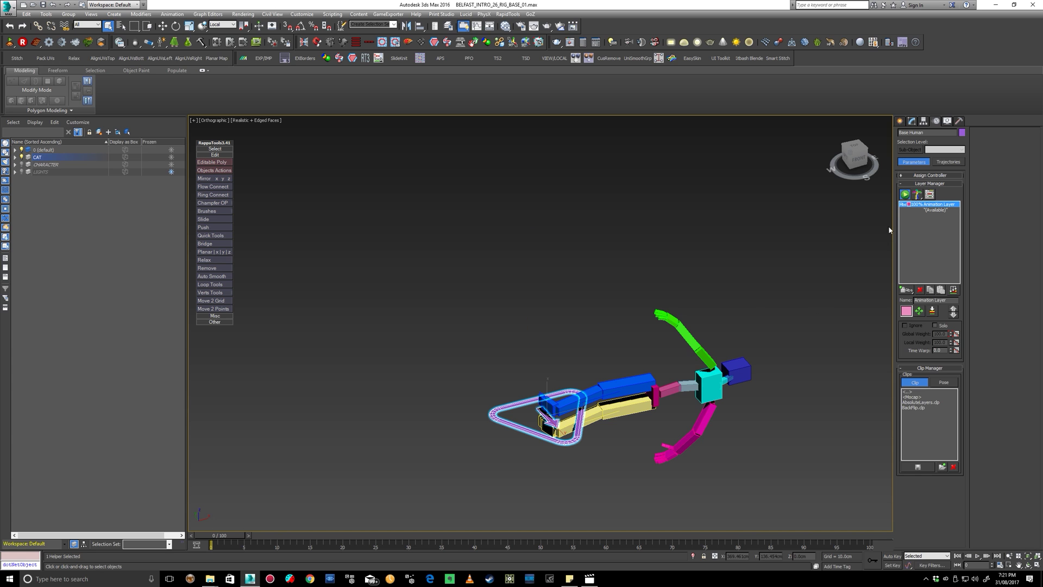
{"action": "left_click", "coordinate": [906, 195]}
{"action": "left_click", "coordinate": [906, 195]}
{"action": "left_click_drag", "start_coordinate": [221, 538], "coordinate": [435, 539]}
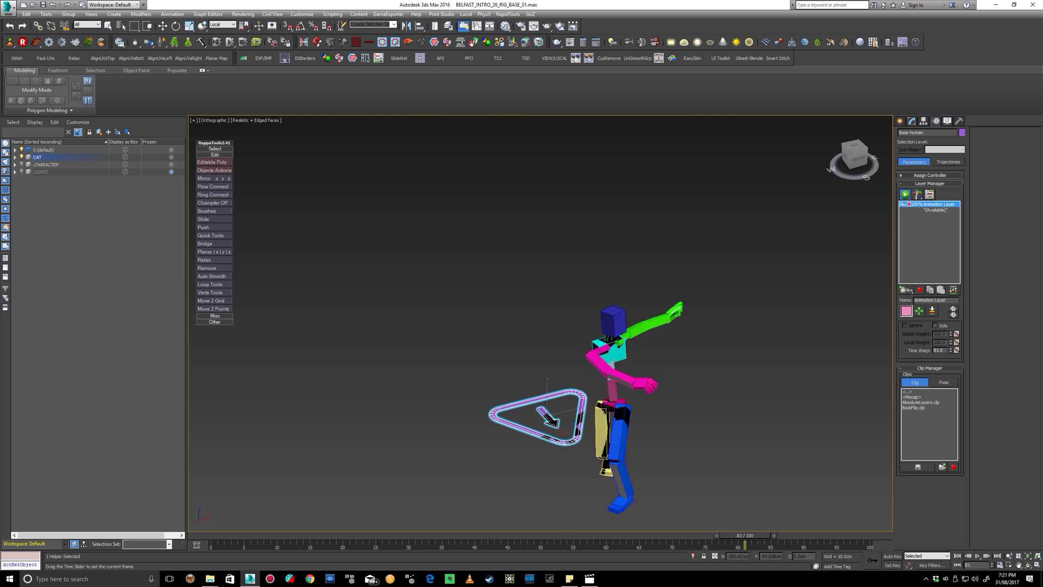